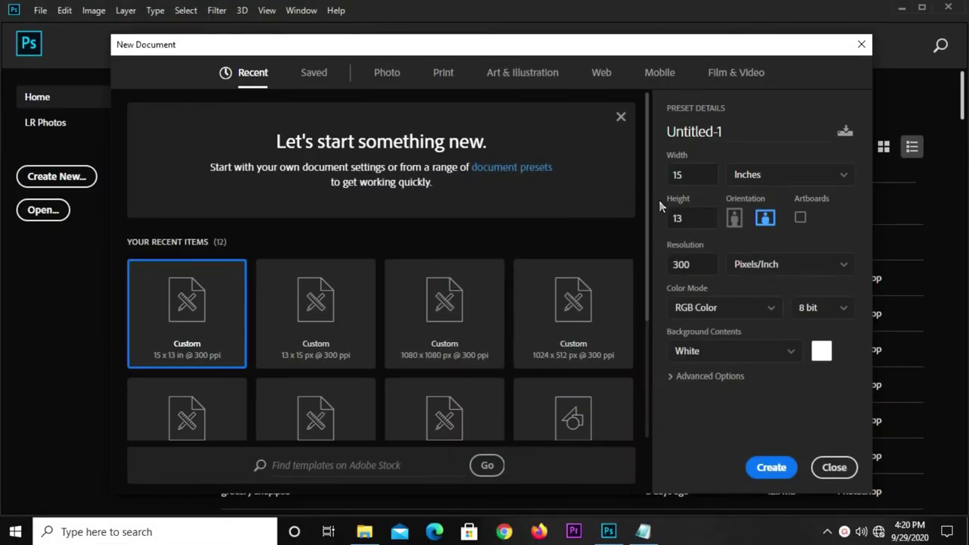
# Step: Create the Untitled-1 document at Width 15 in, Height 13 in and 300 ppi
pyautogui.doubleClick(677, 177)
pyautogui.doubleClick(692, 218)
pyautogui.doubleClick(688, 264)
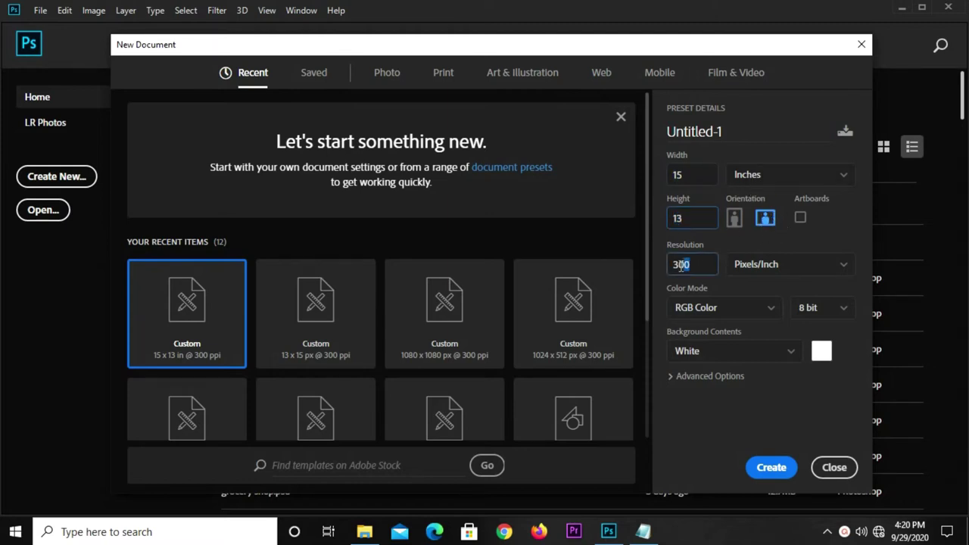
pyautogui.click(762, 475)
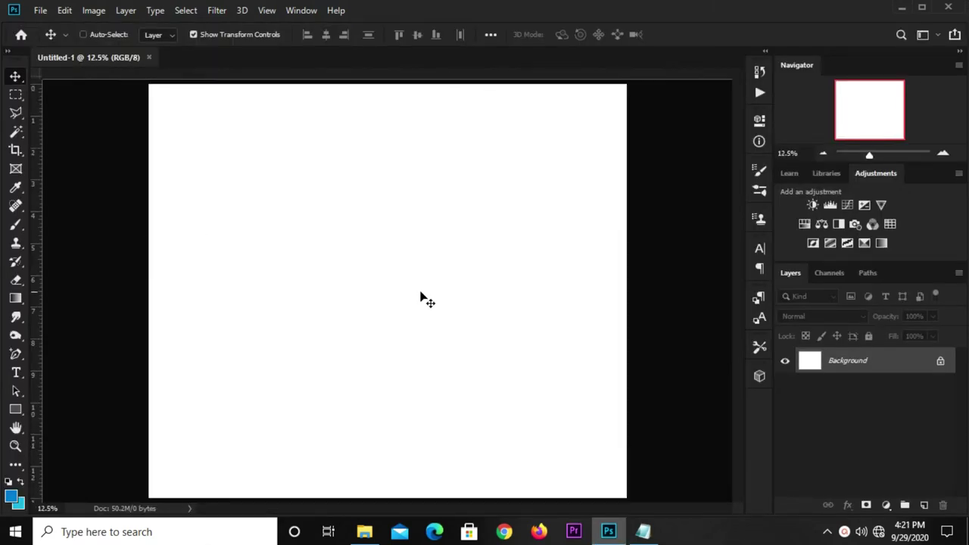
# Step: Add a Solid Color fill layer using the copied hex code 013b4f for a dark teal background
pyautogui.click(882, 504)
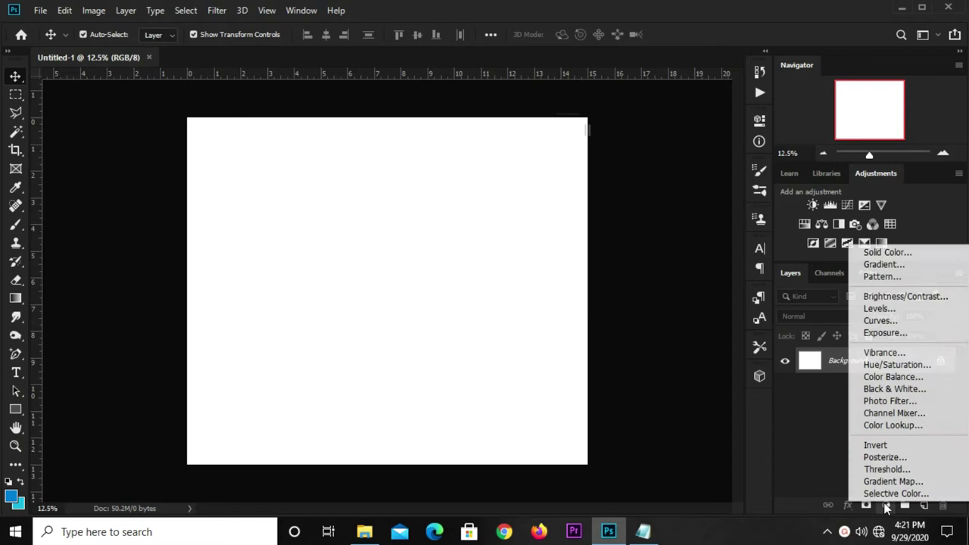
pyautogui.click(885, 253)
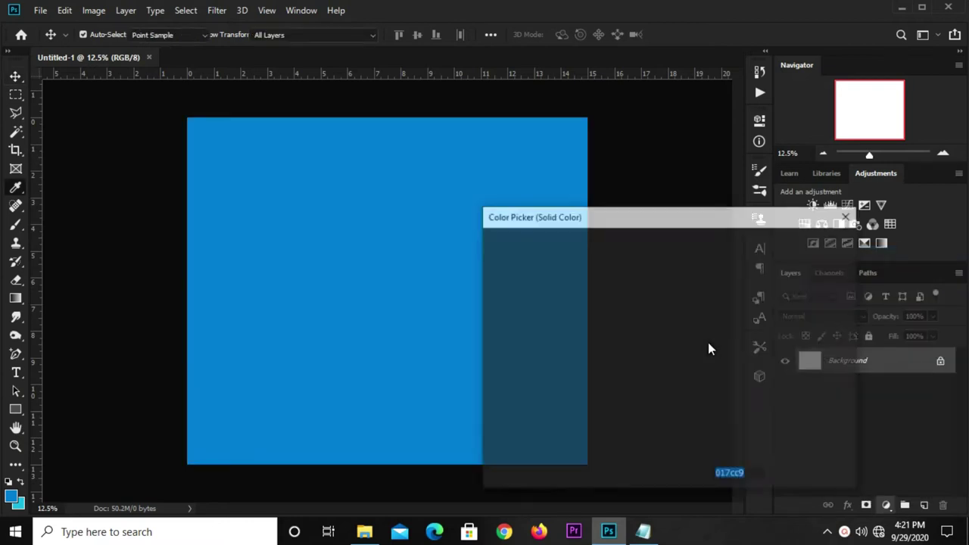
pyautogui.click(643, 532)
pyautogui.doubleClick(536, 212)
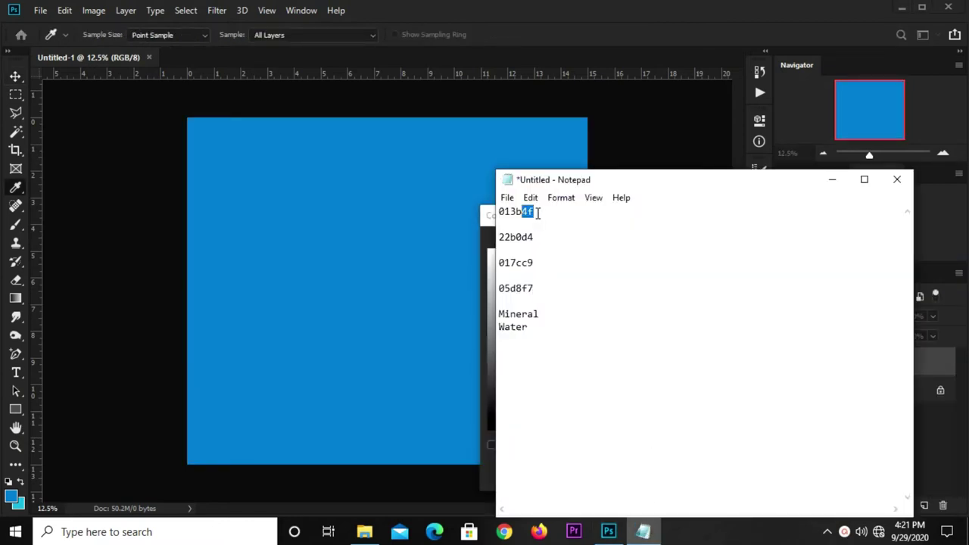
pyautogui.rightClick(530, 211)
pyautogui.click(566, 253)
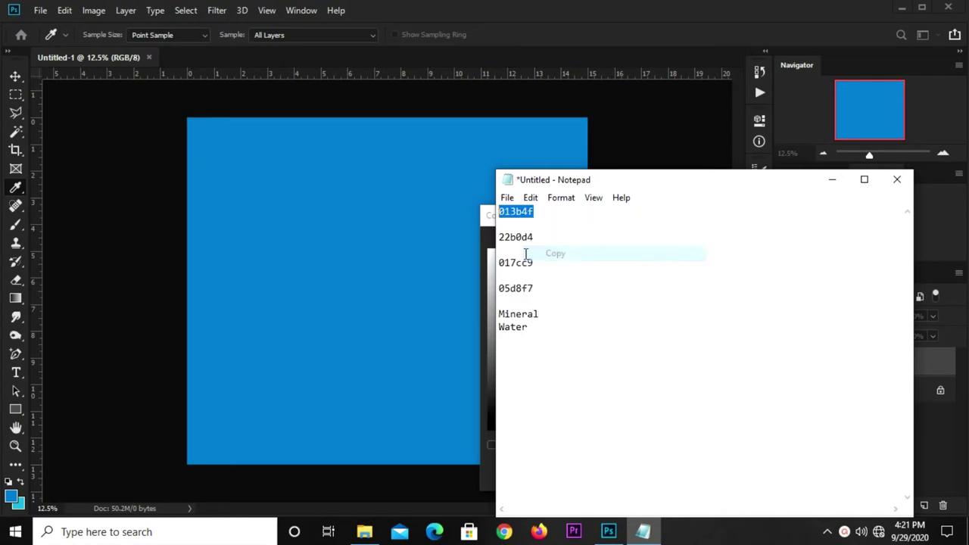
pyautogui.hotkey('alt', 'Tab')
pyautogui.rightClick(738, 477)
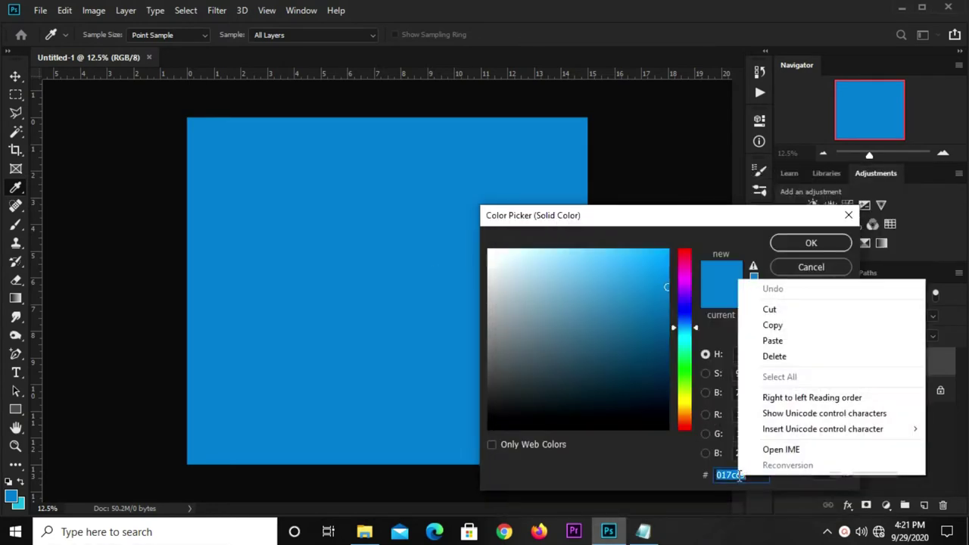
pyautogui.click(754, 339)
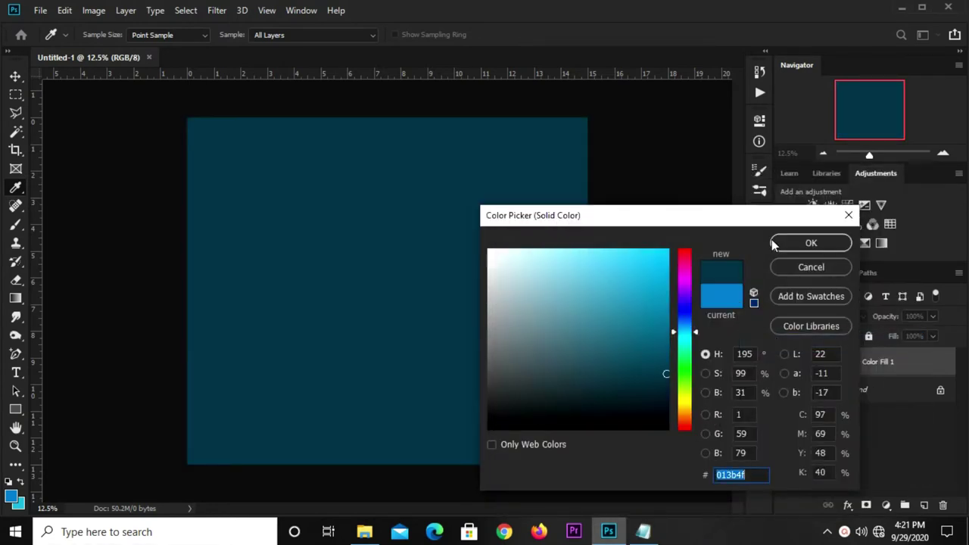
pyautogui.click(774, 243)
pyautogui.press('v')
pyautogui.scroll(1, 459, 224)
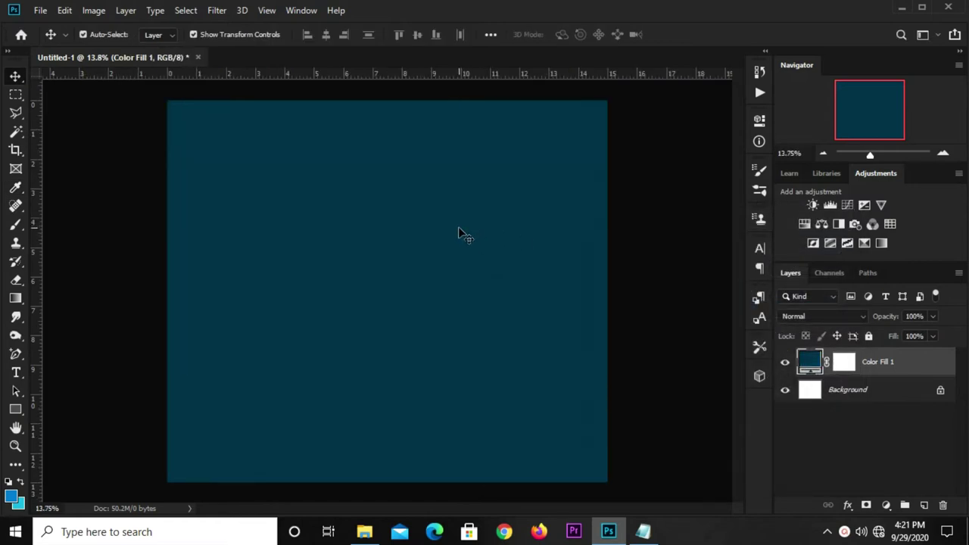
# Step: Add Layer 1, choose the standard Brush and set the foreground colour to 22b0d4
pyautogui.click(923, 505)
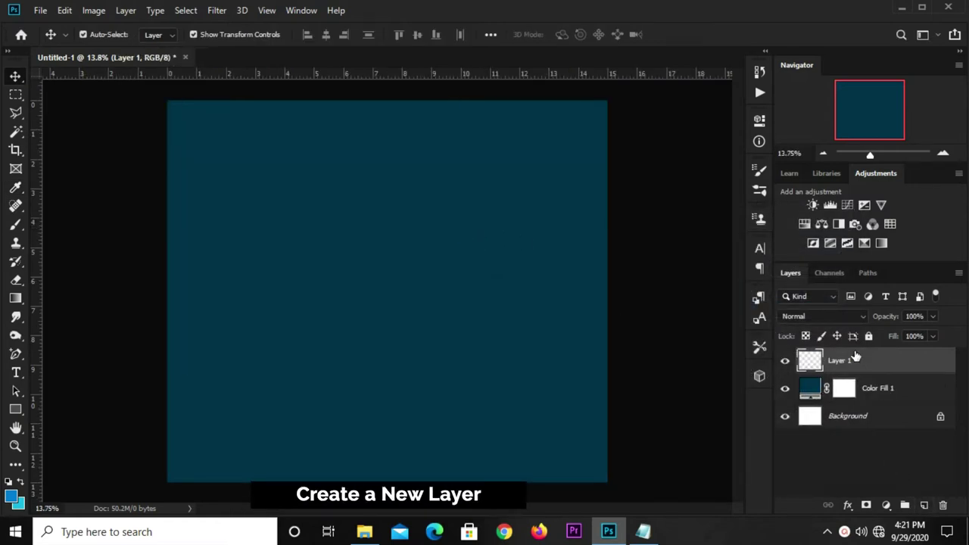
pyautogui.click(15, 224)
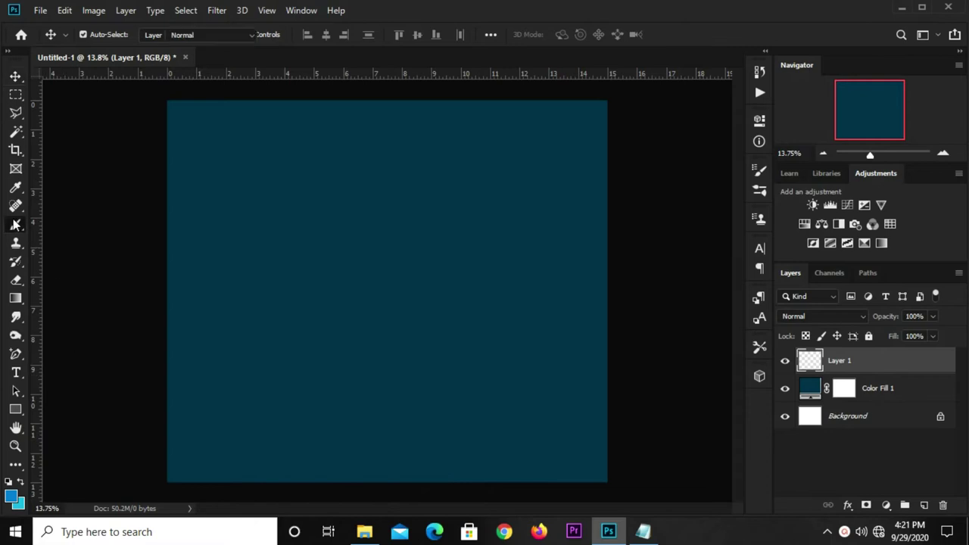
pyautogui.click(92, 224)
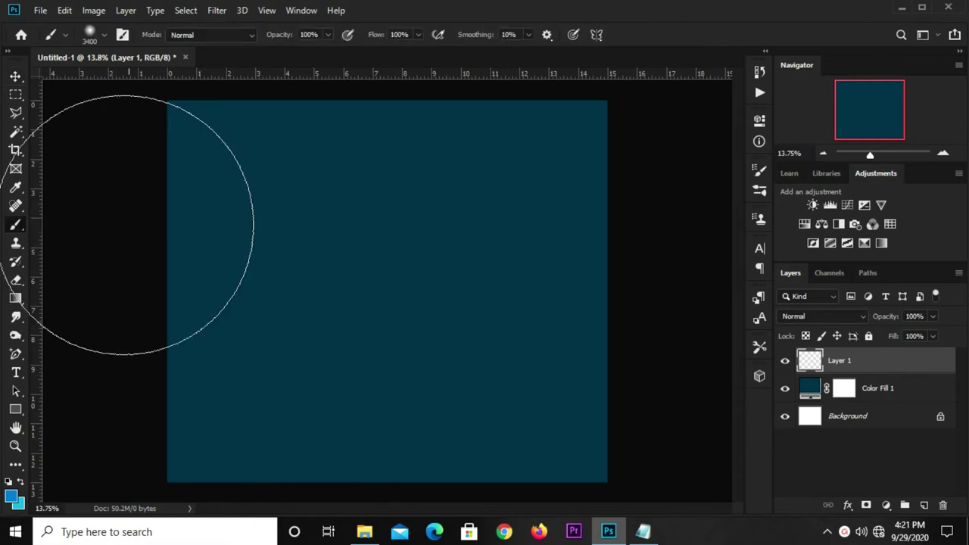
pyautogui.click(643, 531)
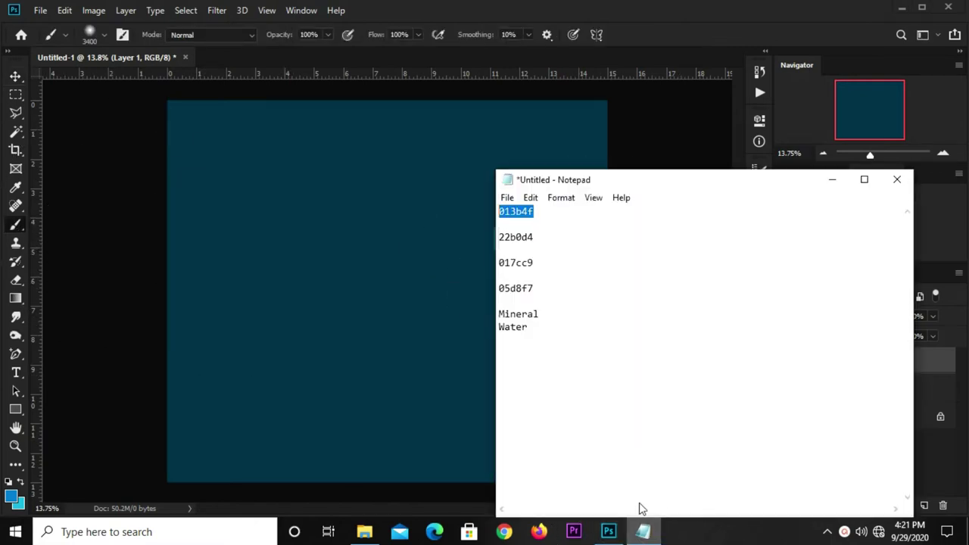
pyautogui.doubleClick(519, 238)
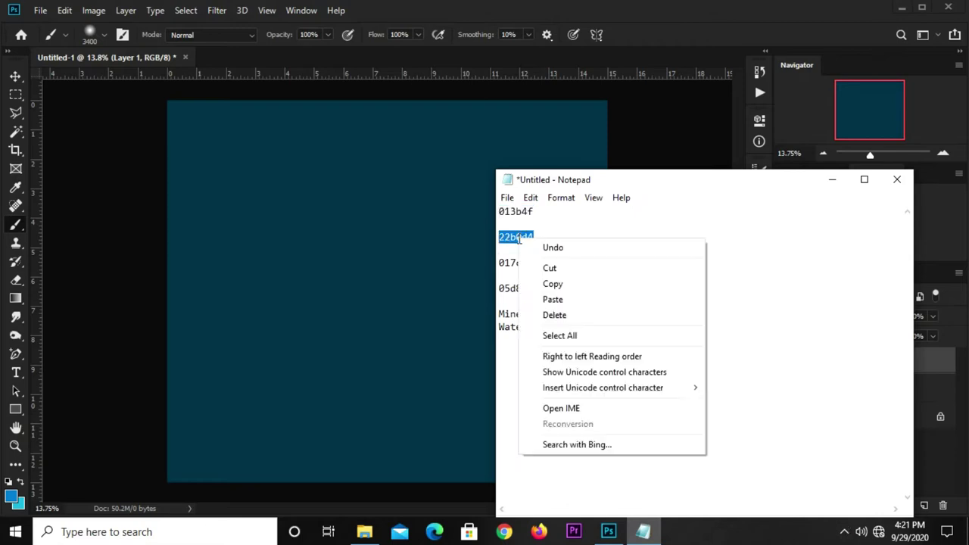
pyautogui.rightClick(519, 239)
pyautogui.click(599, 291)
pyautogui.click(333, 279)
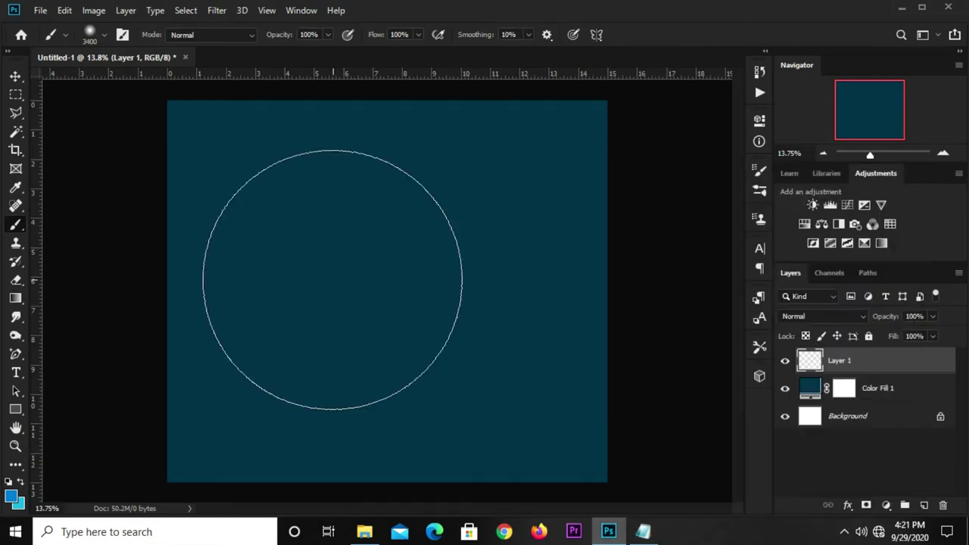
pyautogui.click(12, 498)
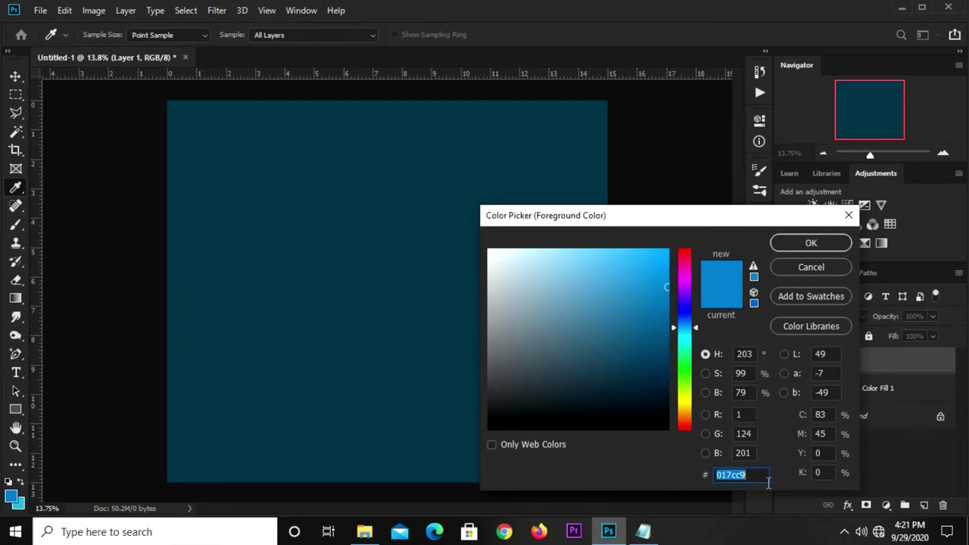
pyautogui.rightClick(719, 475)
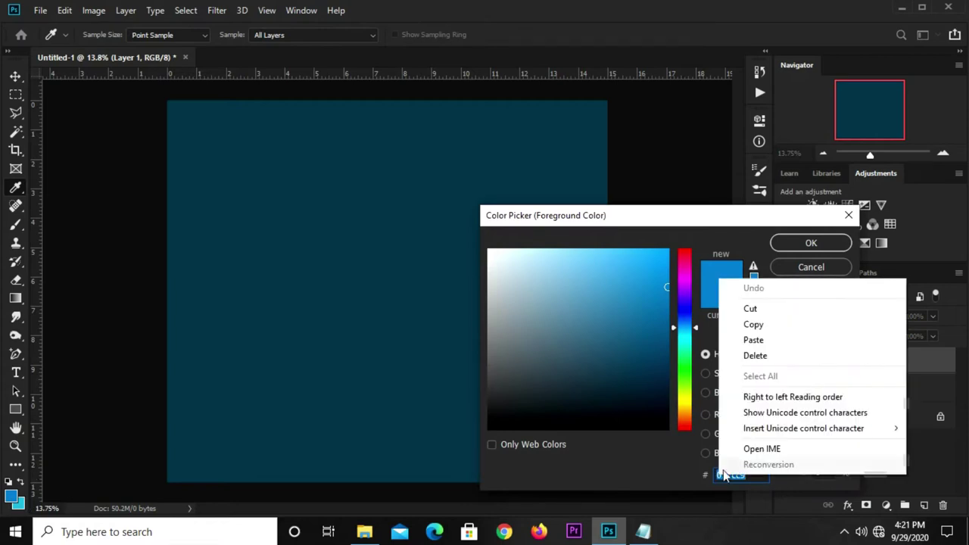
pyautogui.click(753, 342)
pyautogui.click(787, 243)
# Step: Enlarge the brush and paint one soft cyan dab at the canvas centre
pyautogui.press('b')
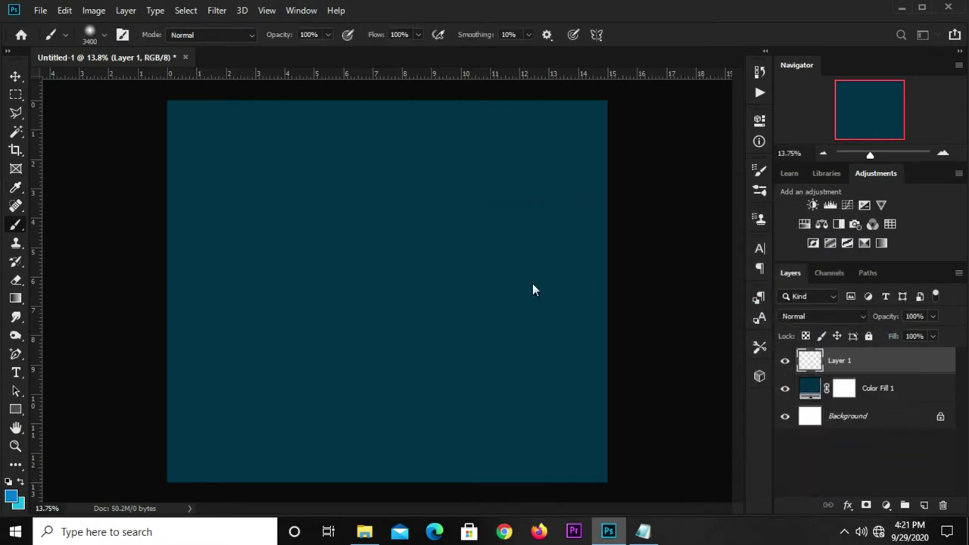
pyautogui.press(']')
pyautogui.press(']')
pyautogui.press(']')
pyautogui.press(']')
pyautogui.press(']')
pyautogui.press(']')
pyautogui.press(']')
pyautogui.press(']')
pyautogui.press(']')
pyautogui.press(']')
pyautogui.press(']')
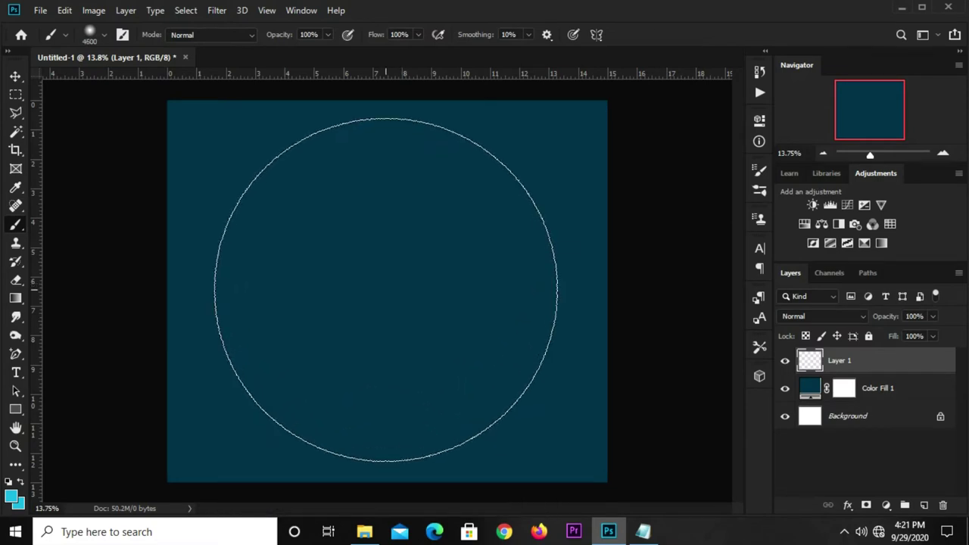
pyautogui.click(328, 34)
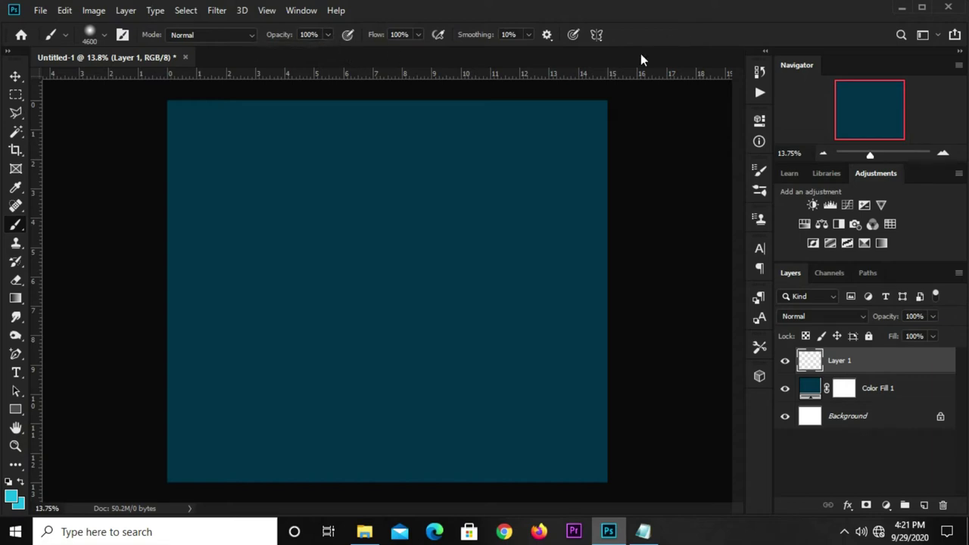
pyautogui.click(392, 291)
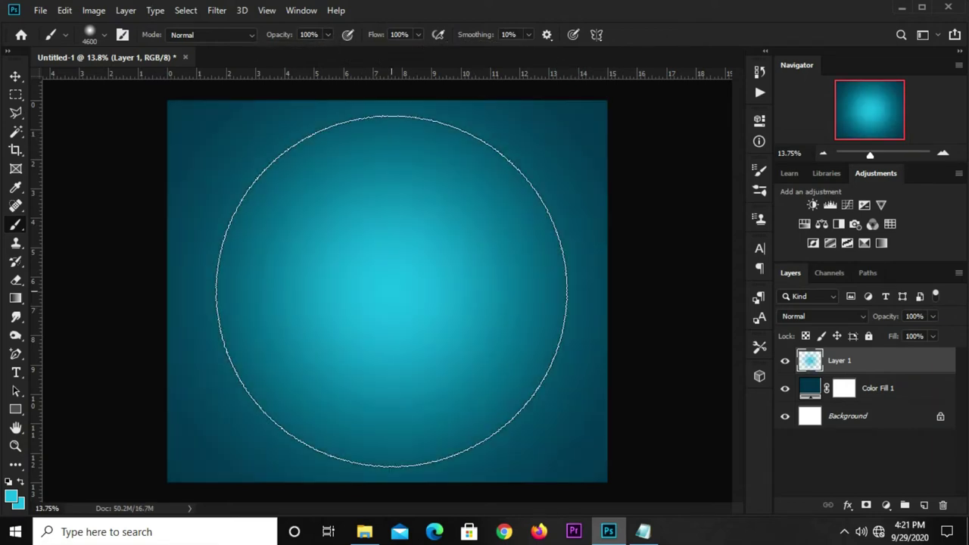
# Step: Stretch the cyan glow layer vertically to about 107.66% and commit the transform
pyautogui.click(16, 78)
pyautogui.scroll(-1, 121, 143)
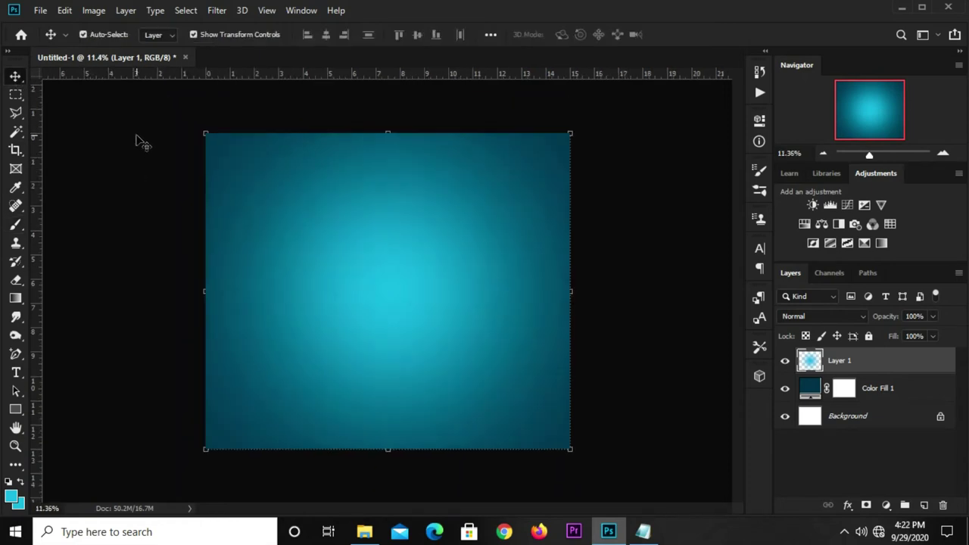
pyautogui.click(387, 129)
pyautogui.moveTo(390, 133); pyautogui.dragTo(388, 125)
pyautogui.moveTo(394, 450); pyautogui.dragTo(388, 463)
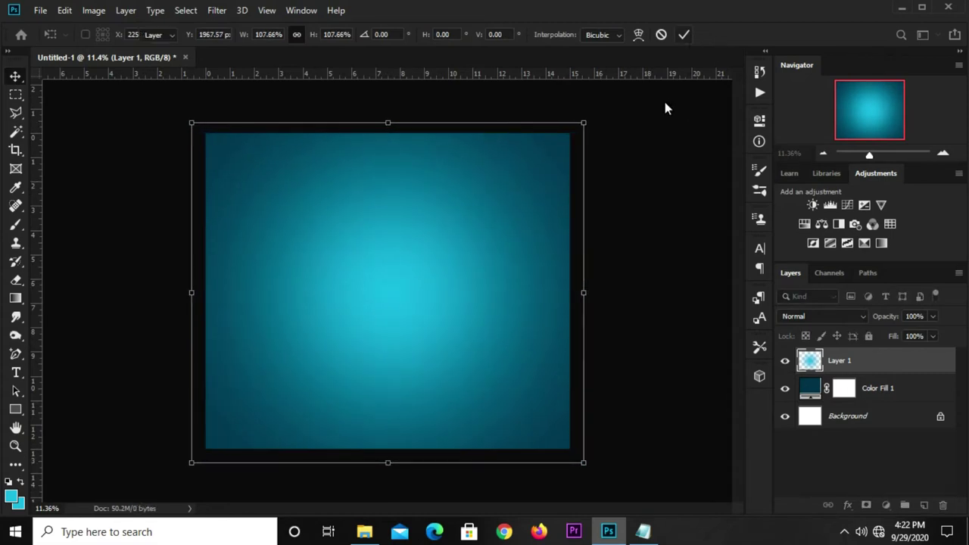
pyautogui.press('Return')
pyautogui.hotkey('ctrl', '+')
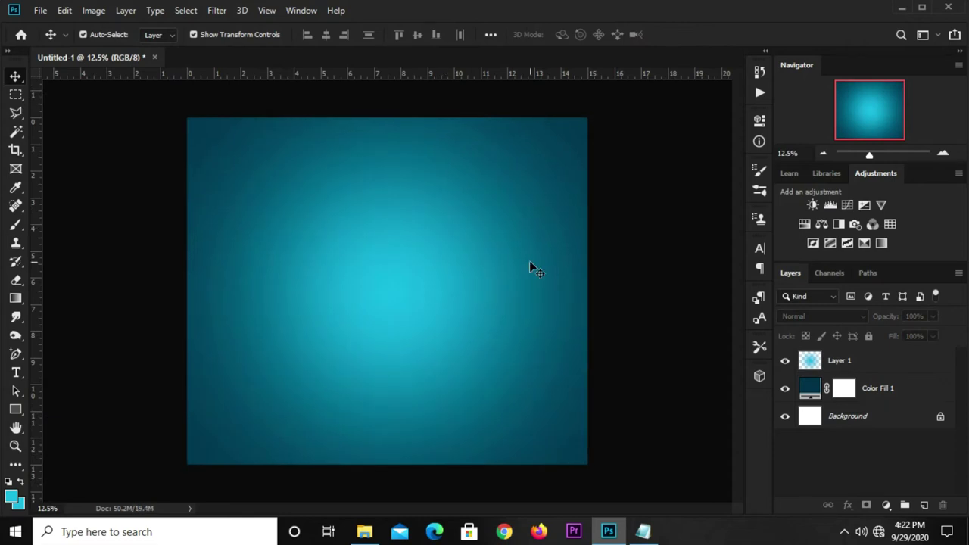
# Step: On new Layer 2, paint one soft white dab at the centre with a 3500-size brush
pyautogui.click(925, 505)
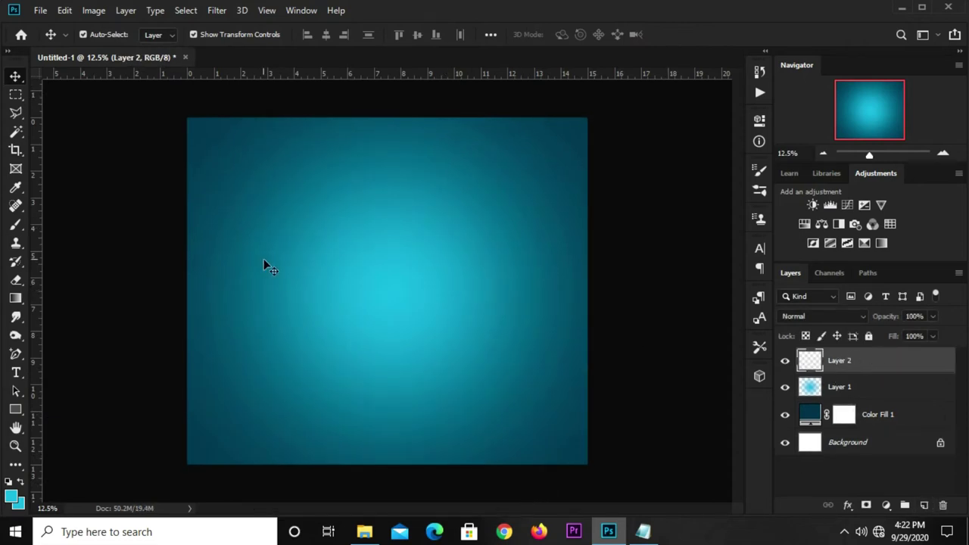
pyautogui.rightClick(23, 224)
pyautogui.click(72, 223)
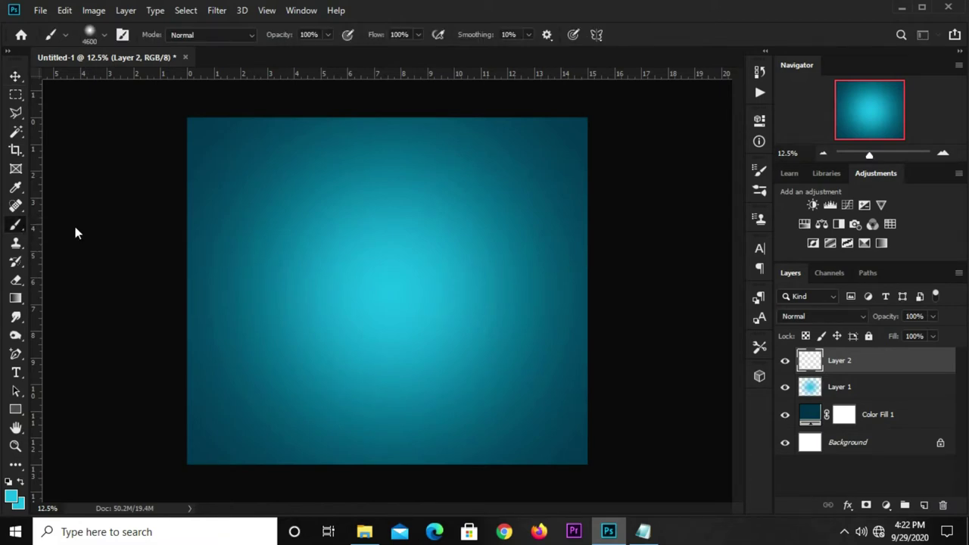
pyautogui.click(11, 482)
pyautogui.click(24, 486)
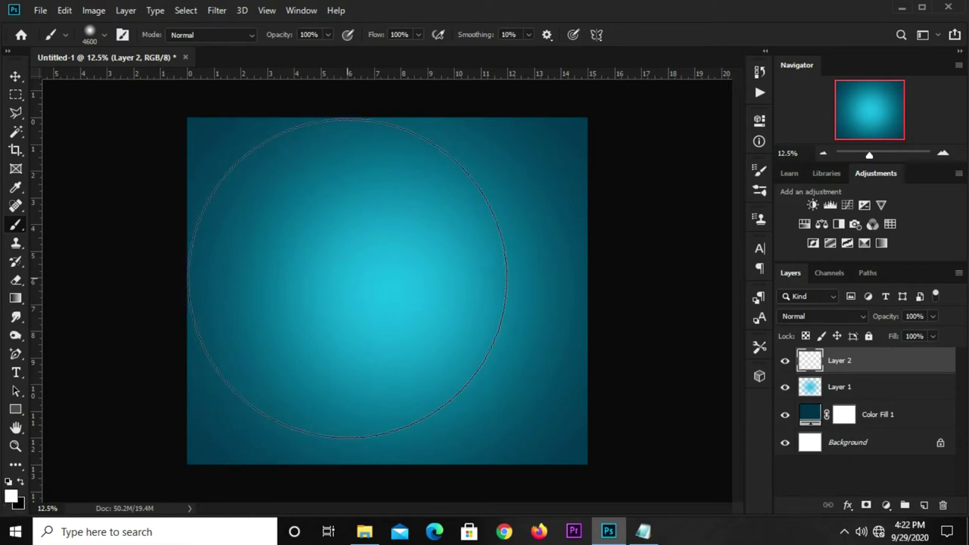
pyautogui.press('[')
pyautogui.press('[')
pyautogui.press('[')
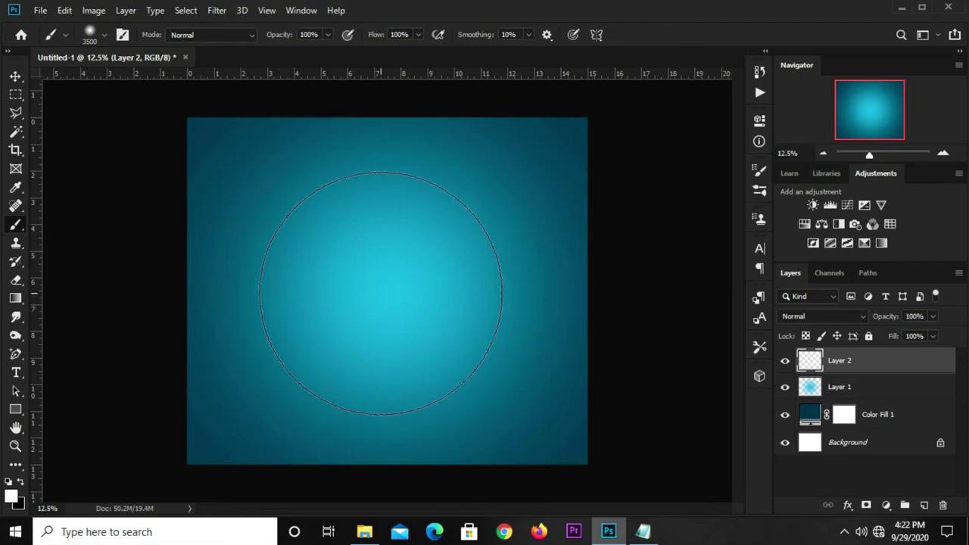
pyautogui.click(379, 291)
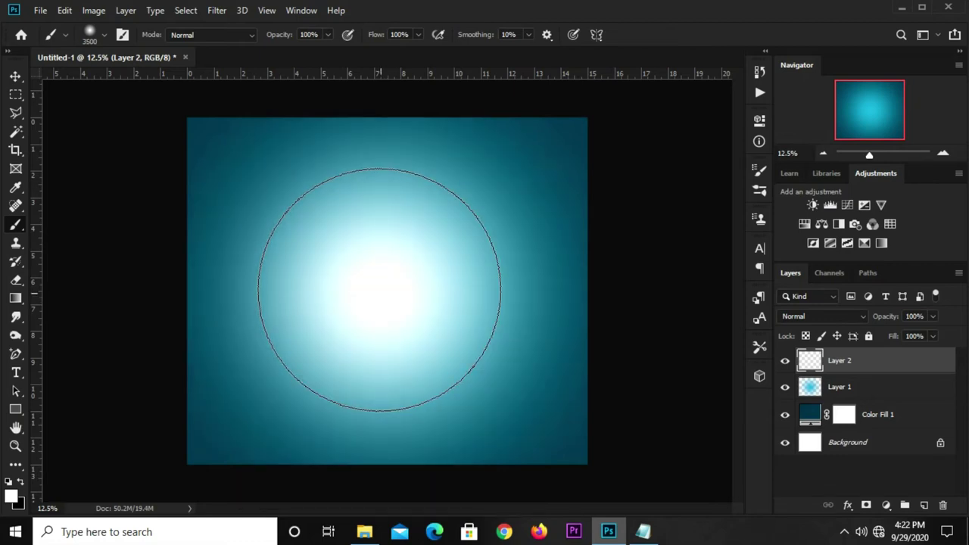
pyautogui.click(15, 76)
pyautogui.click(121, 200)
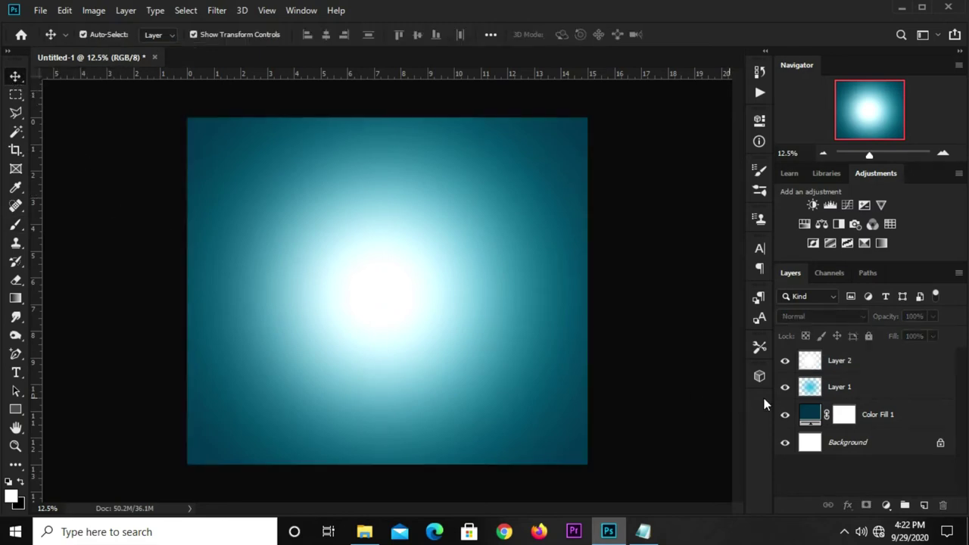
# Step: Set Layer 1's blend mode to Screen
pyautogui.click(844, 398)
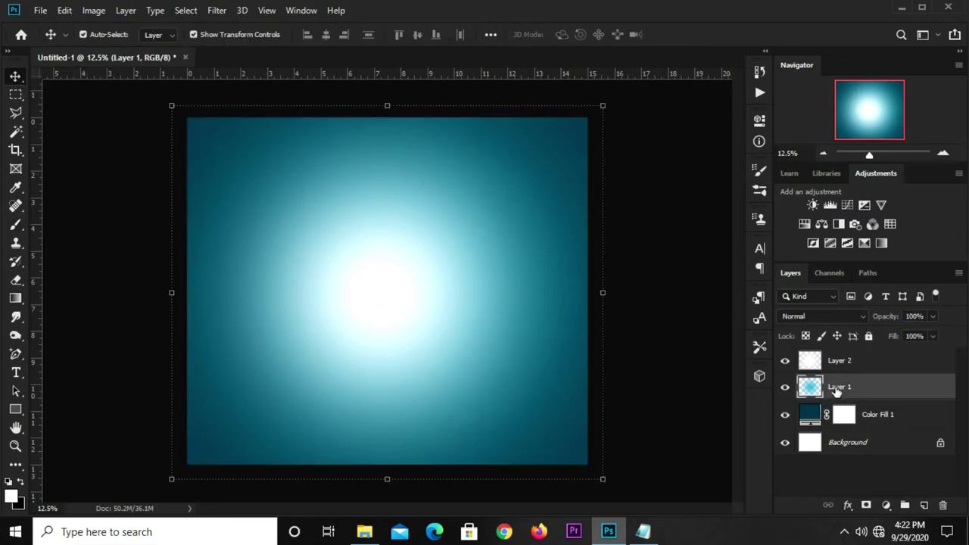
pyautogui.click(820, 316)
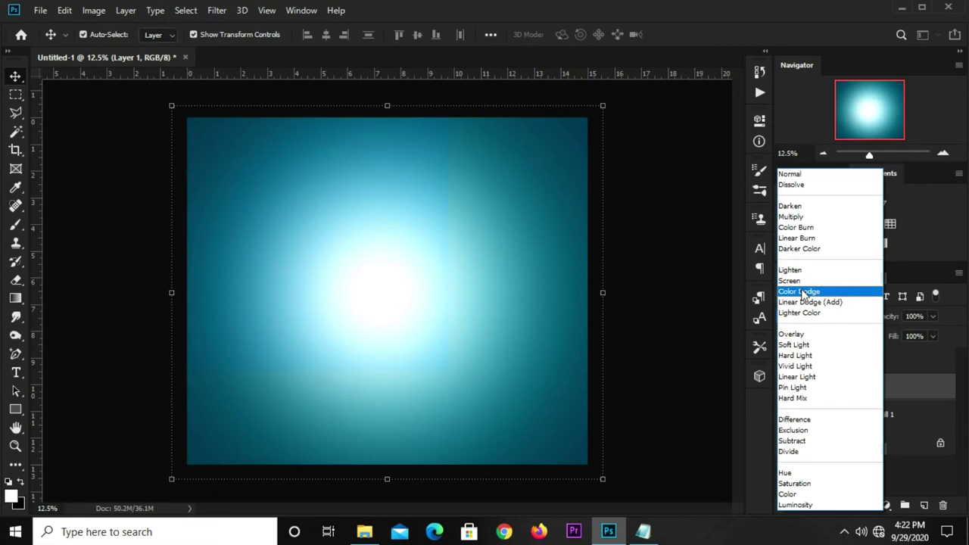
pyautogui.click(713, 388)
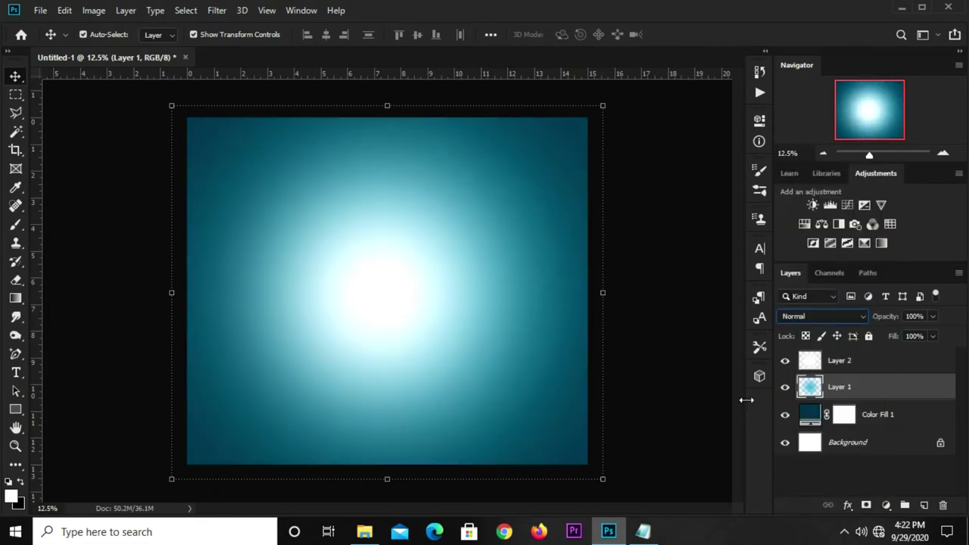
pyautogui.click(785, 394)
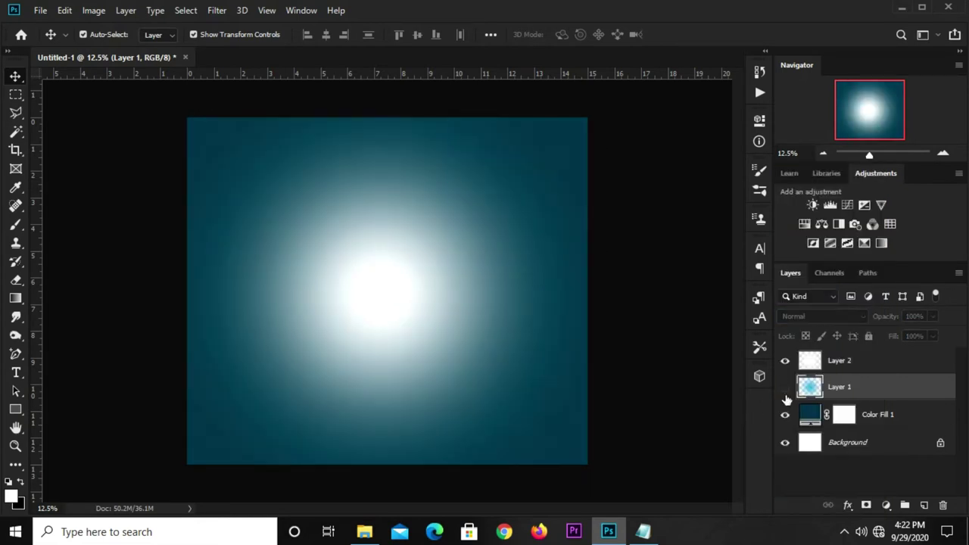
pyautogui.click(785, 391)
pyautogui.click(806, 318)
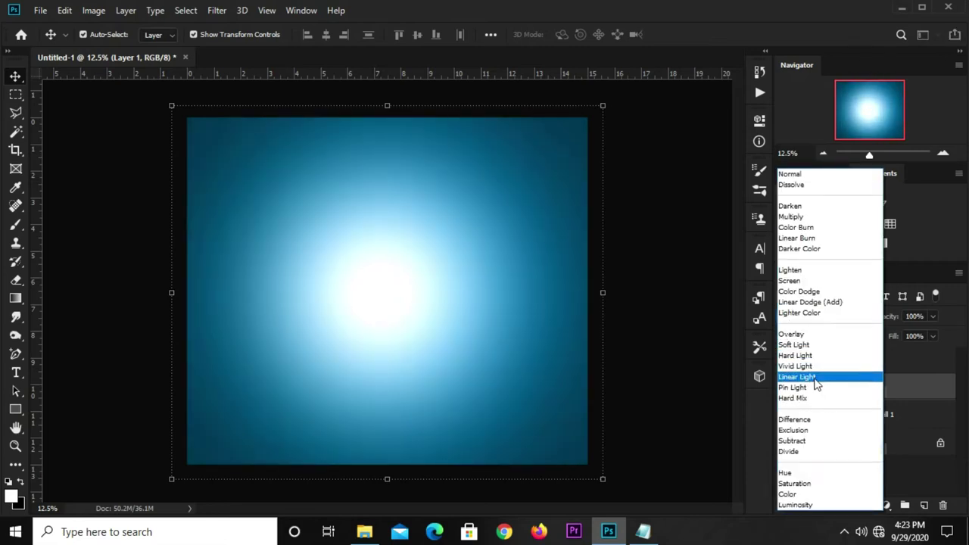
pyautogui.click(803, 281)
# Step: Set Layer 2's blend mode to Soft Light
pyautogui.click(860, 365)
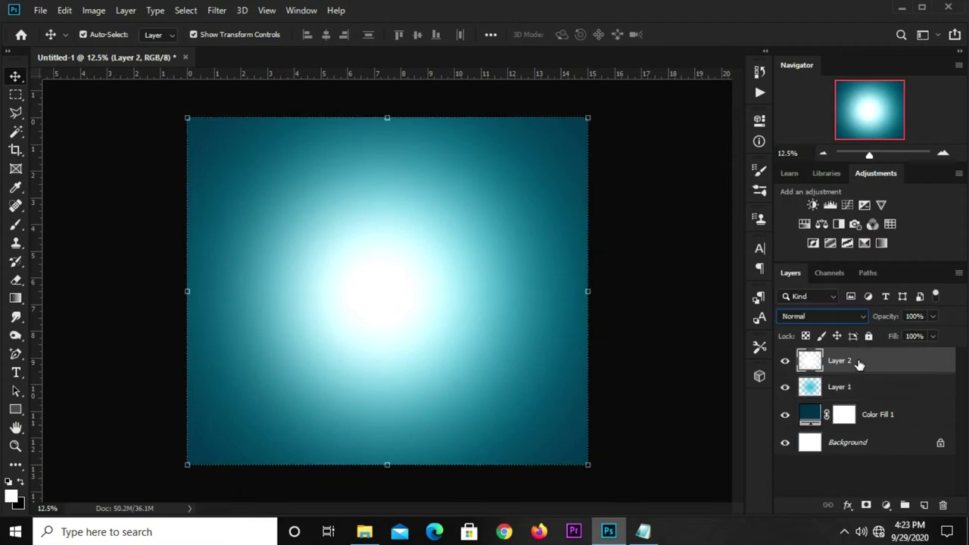
pyautogui.click(831, 317)
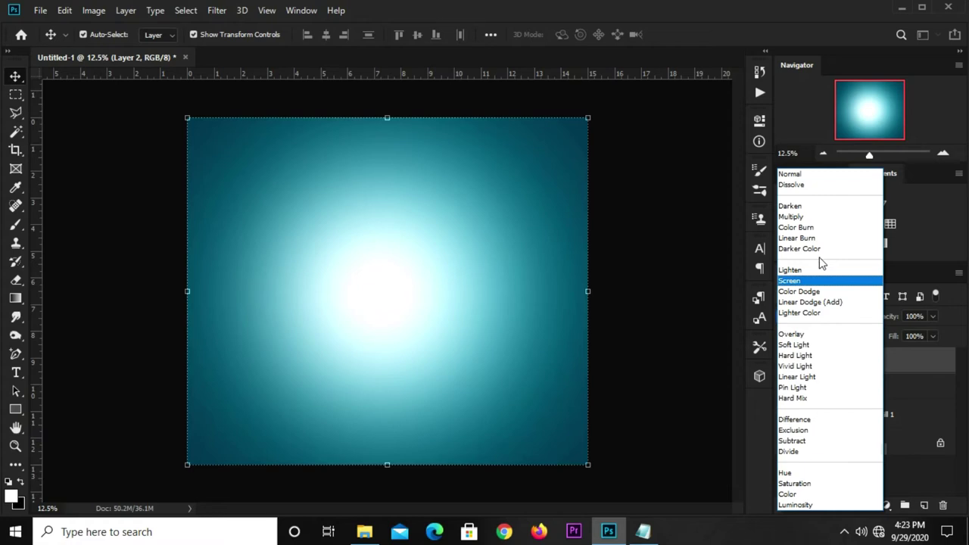
pyautogui.click(816, 344)
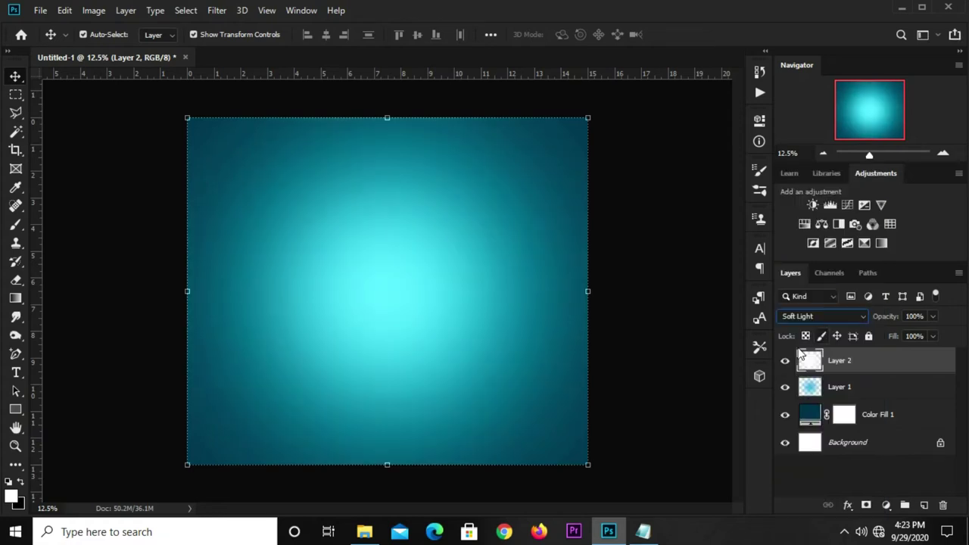
pyautogui.click(645, 267)
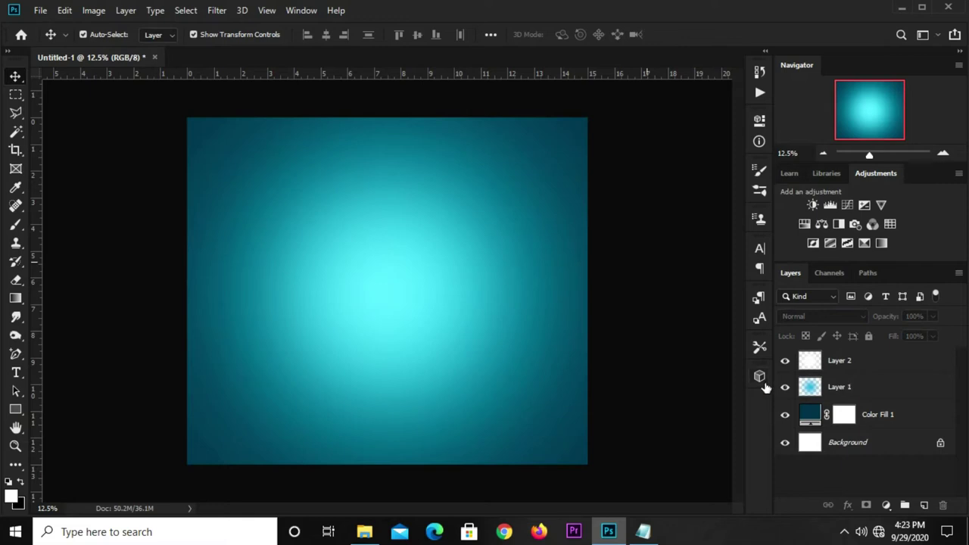
pyautogui.click(40, 10)
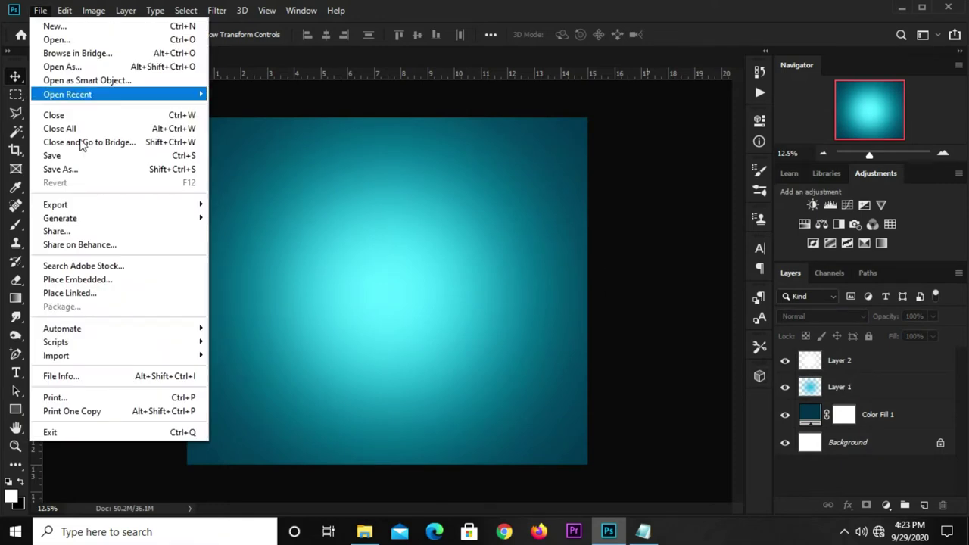
pyautogui.moveTo(67, 94)
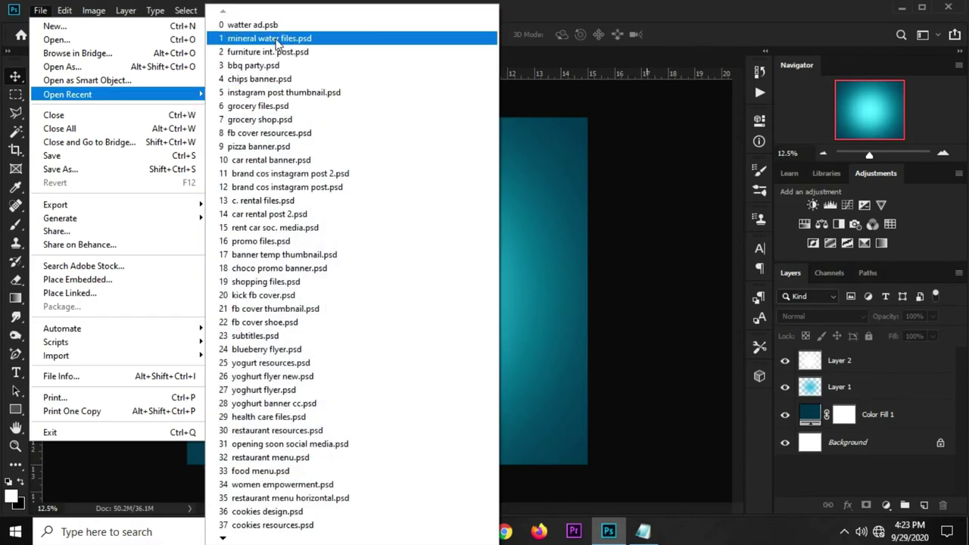
# Step: Open recent mineral water files.psd, show the bokeh-bubbles layer, select the aquamarine background, return to Untitled-1
pyautogui.click(276, 38)
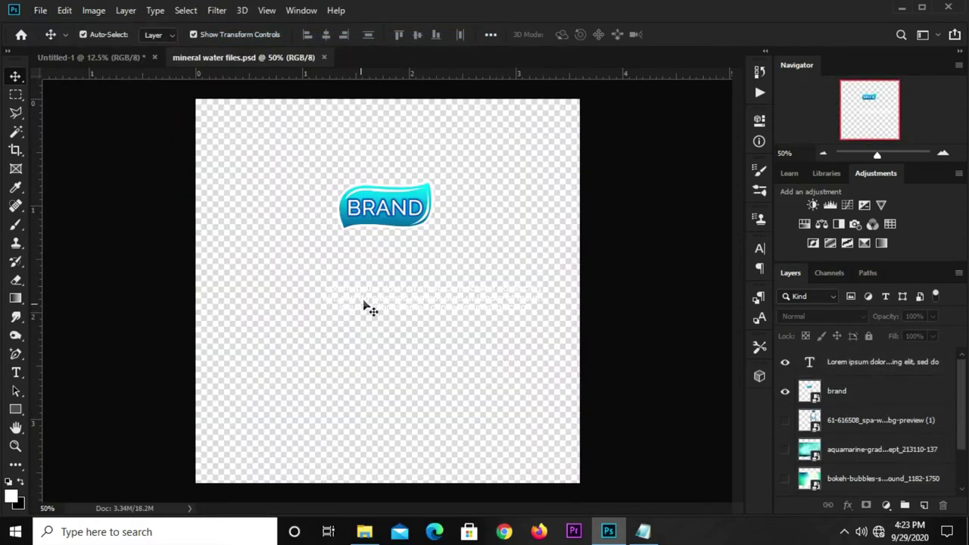
pyautogui.scroll(-2, 881, 439)
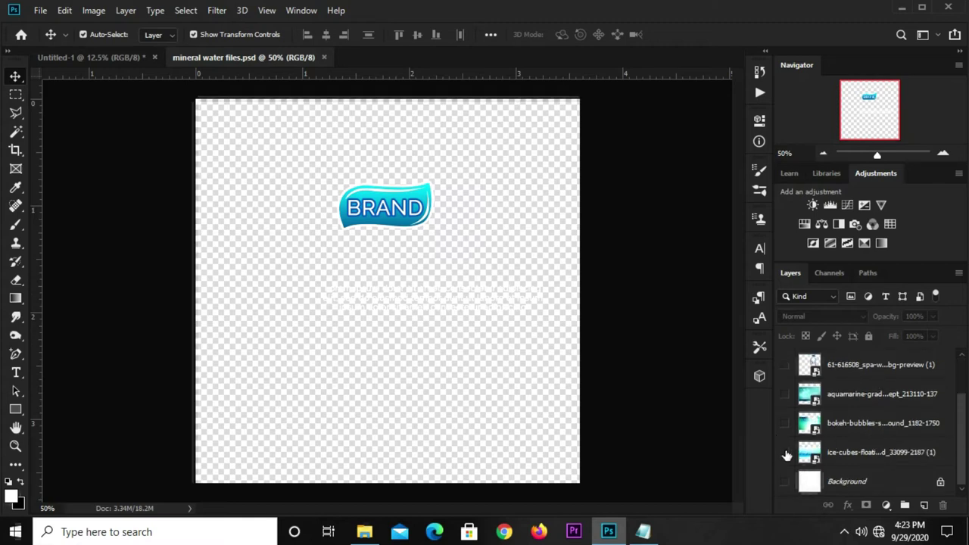
pyautogui.click(785, 453)
pyautogui.click(785, 453)
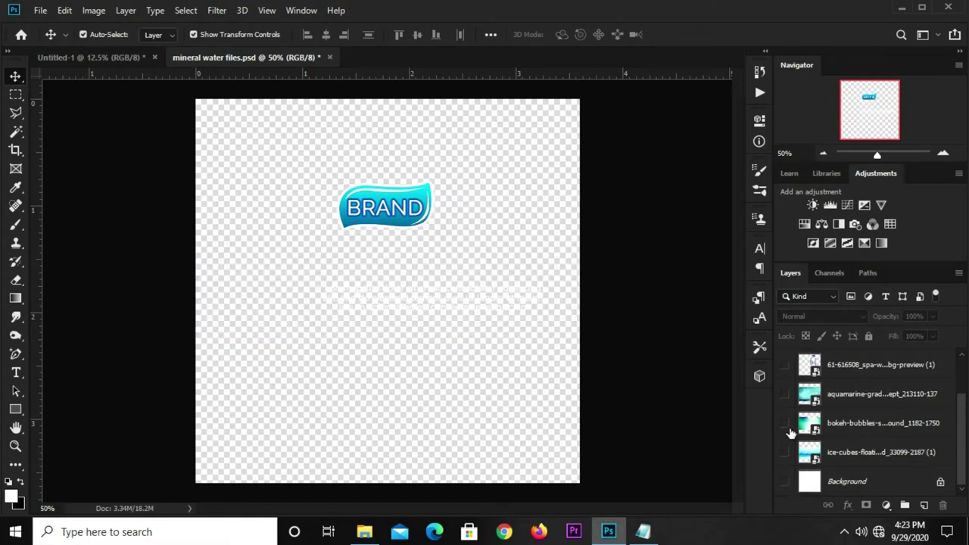
pyautogui.click(785, 424)
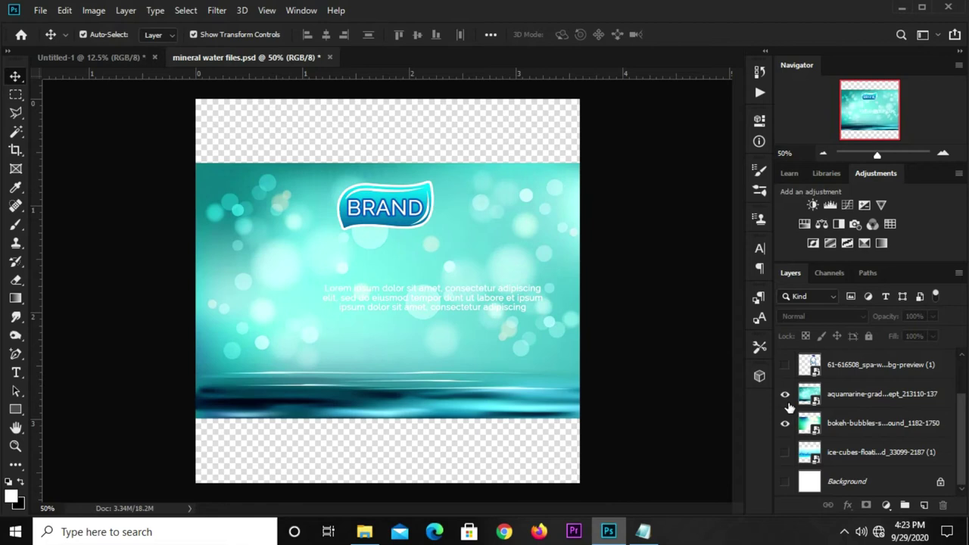
pyautogui.click(480, 230)
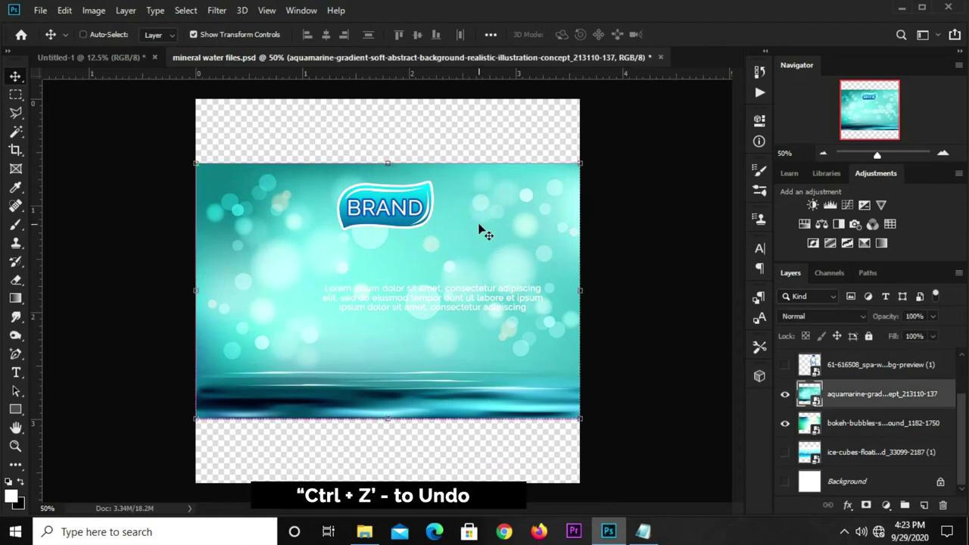
pyautogui.click(116, 56)
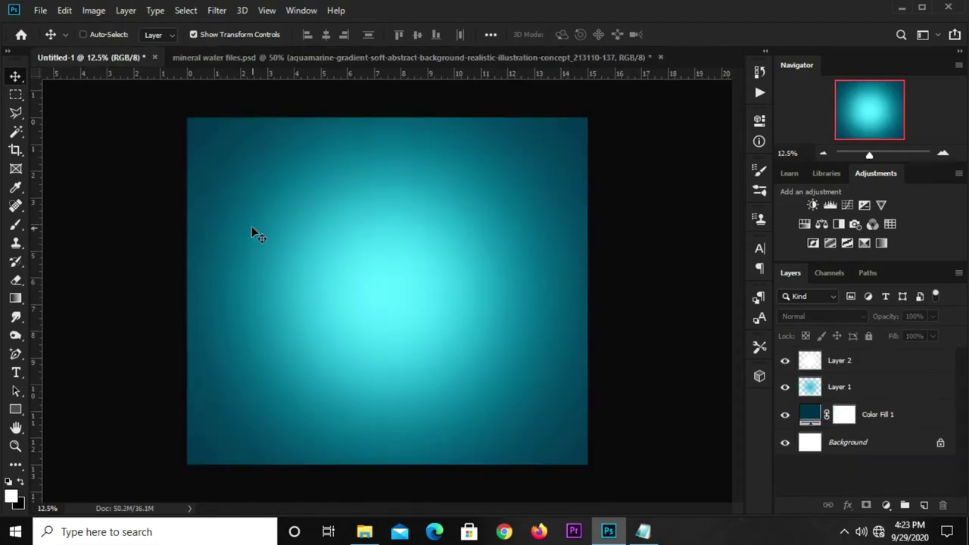
# Step: Paste the aquamarine bokeh image and stretch it vertically to about 51% across the canvas
pyautogui.hotkey('ctrl', 'v')
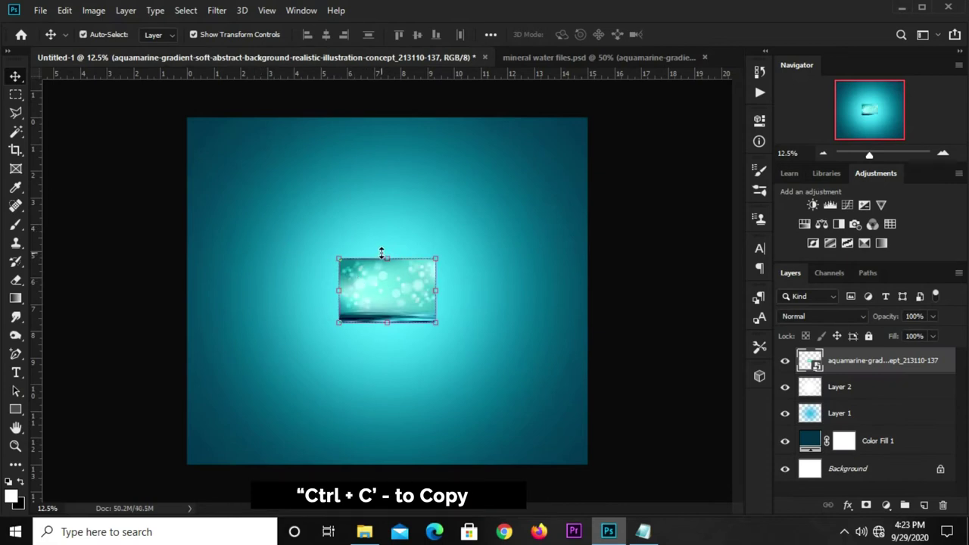
pyautogui.moveTo(381, 219); pyautogui.dragTo(407, 93)
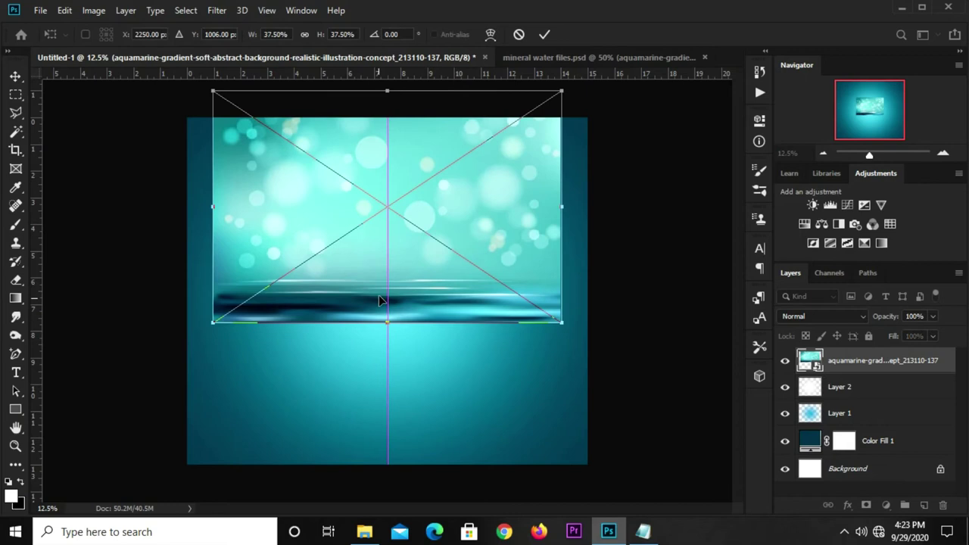
pyautogui.moveTo(390, 321)
pyautogui.mouseDown()
pyautogui.moveTo(416, 466)
pyautogui.moveTo(417, 397)
pyautogui.mouseUp()
pyautogui.click(545, 35)
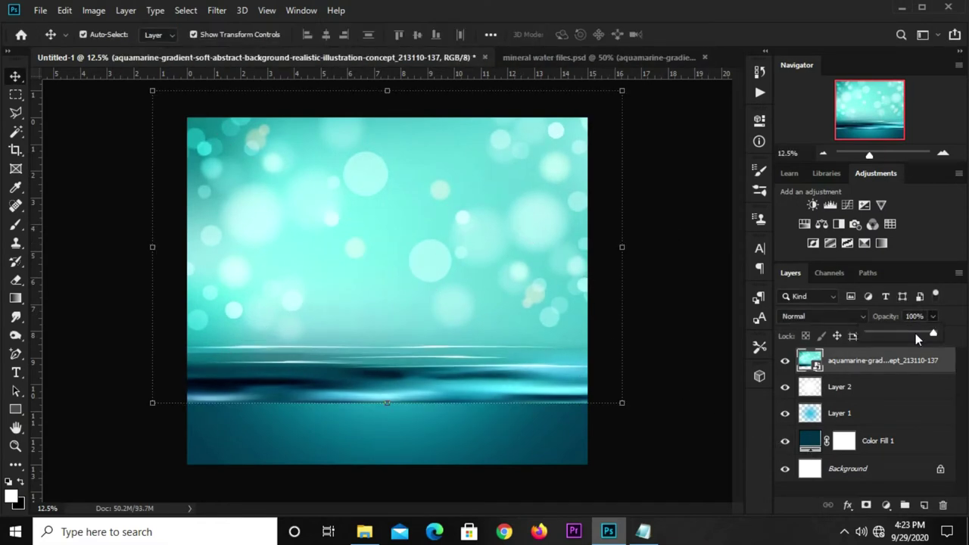
pyautogui.click(915, 334)
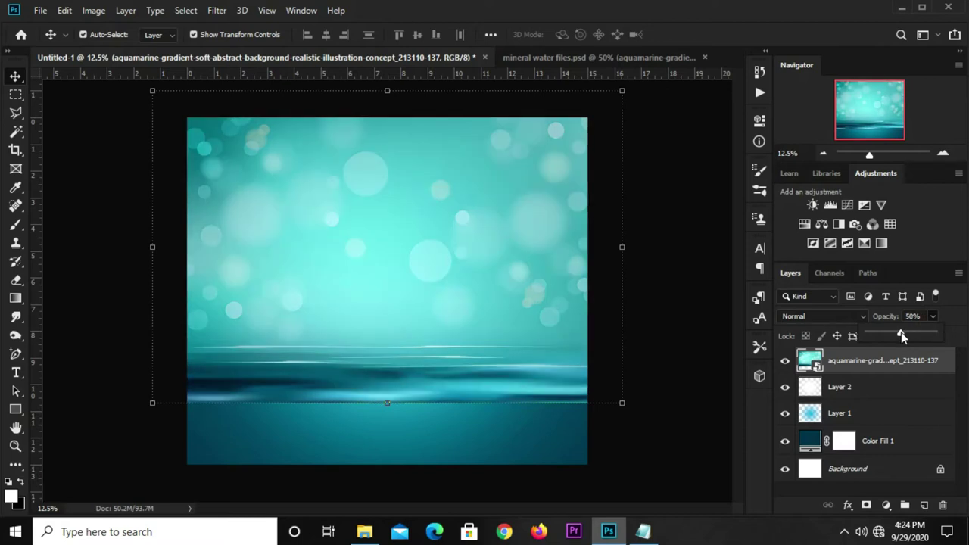
# Step: Lower the bokeh layer to 45% opacity and add a white layer mask
pyautogui.moveTo(901, 332); pyautogui.dragTo(897, 331)
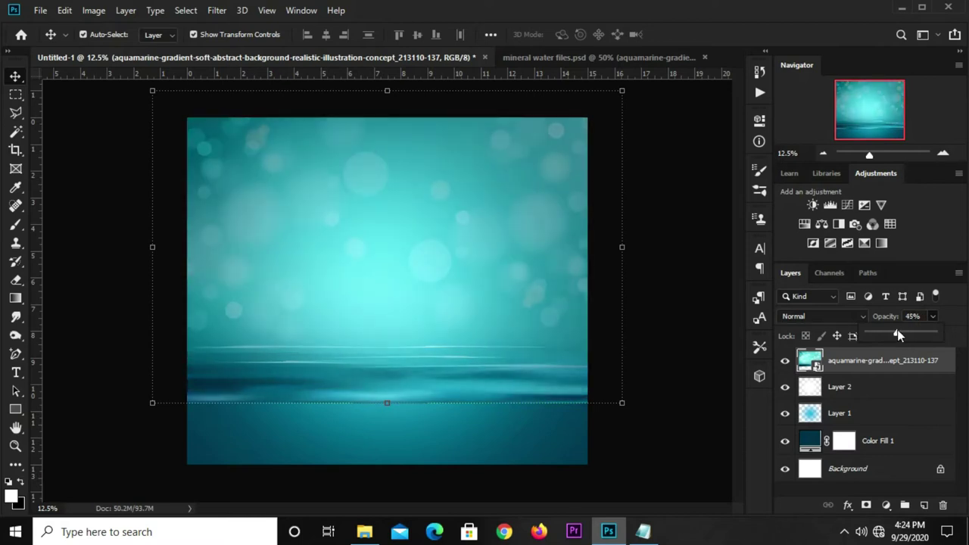
pyautogui.click(660, 296)
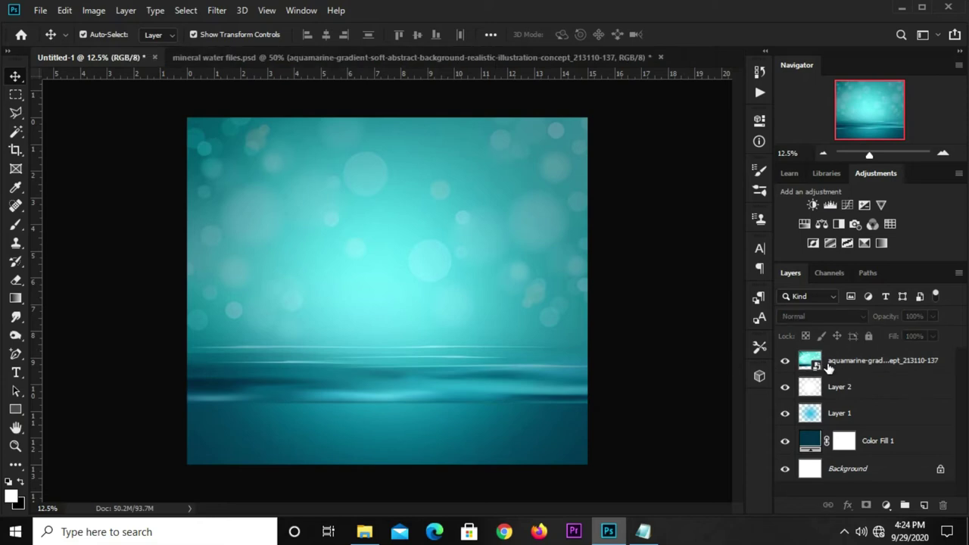
pyautogui.click(828, 367)
pyautogui.click(909, 316)
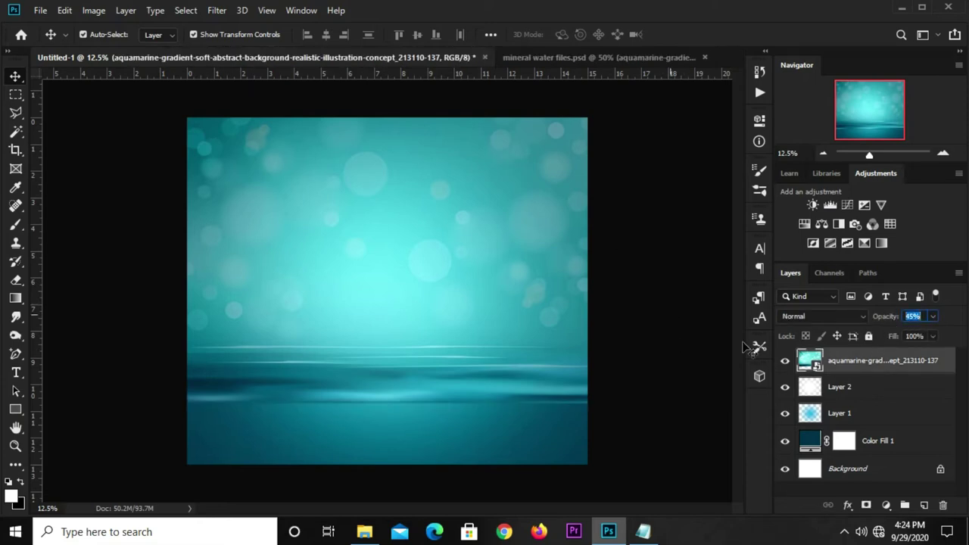
pyautogui.click(833, 360)
pyautogui.click(866, 505)
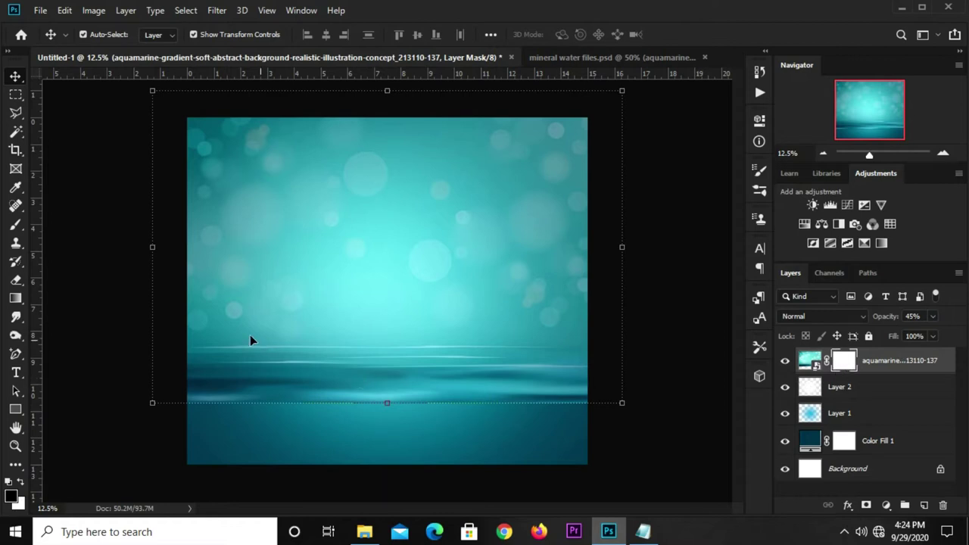
# Step: Drag Foreground to Transparent gradients upward on the mask to hide the lower horizon stripes
pyautogui.click(15, 297)
pyautogui.click(96, 303)
pyautogui.click(114, 35)
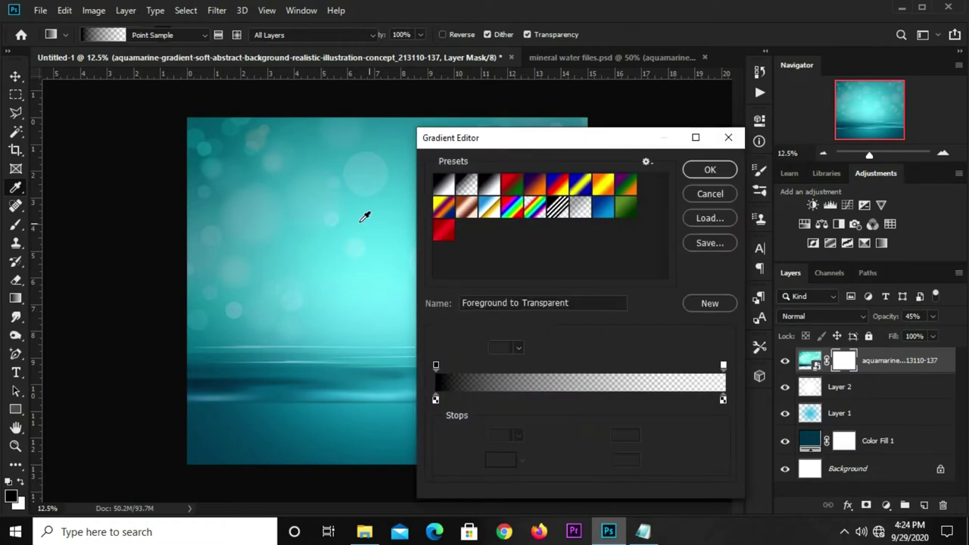
pyautogui.moveTo(573, 297); pyautogui.dragTo(455, 285)
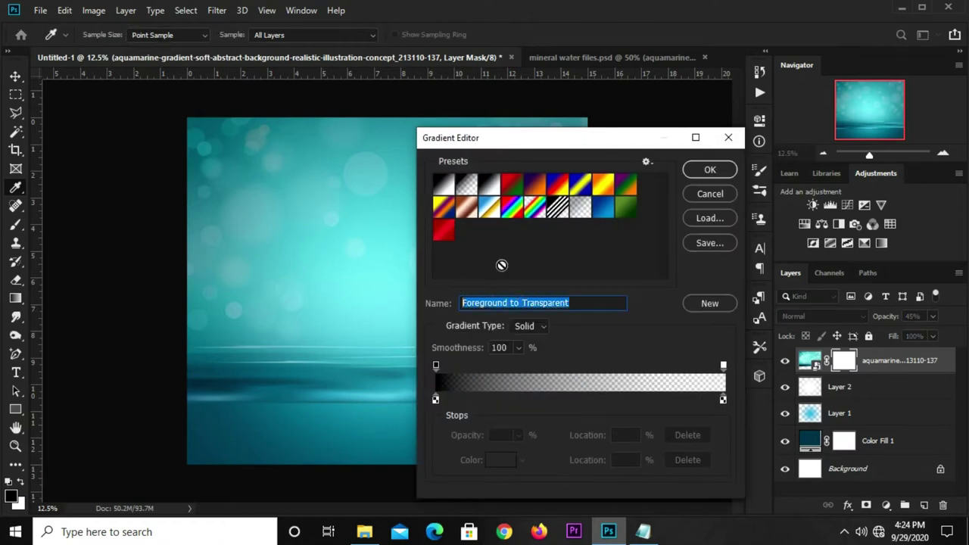
pyautogui.click(708, 170)
pyautogui.moveTo(370, 415); pyautogui.dragTo(372, 279)
pyautogui.moveTo(375, 428); pyautogui.dragTo(372, 301)
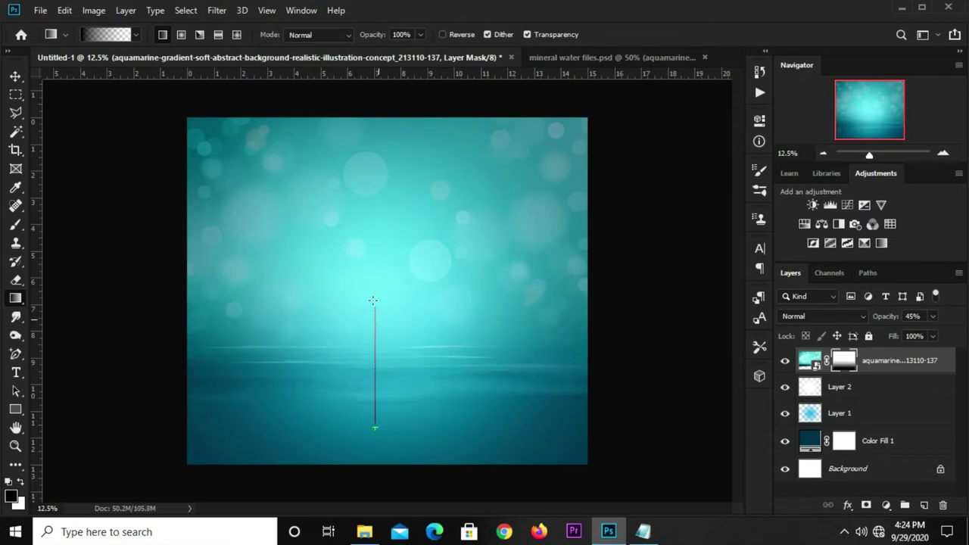
pyautogui.moveTo(370, 418); pyautogui.dragTo(371, 317)
pyautogui.moveTo(369, 400)
pyautogui.mouseDown()
pyautogui.moveTo(368, 281)
pyautogui.moveTo(355, 293)
pyautogui.mouseUp()
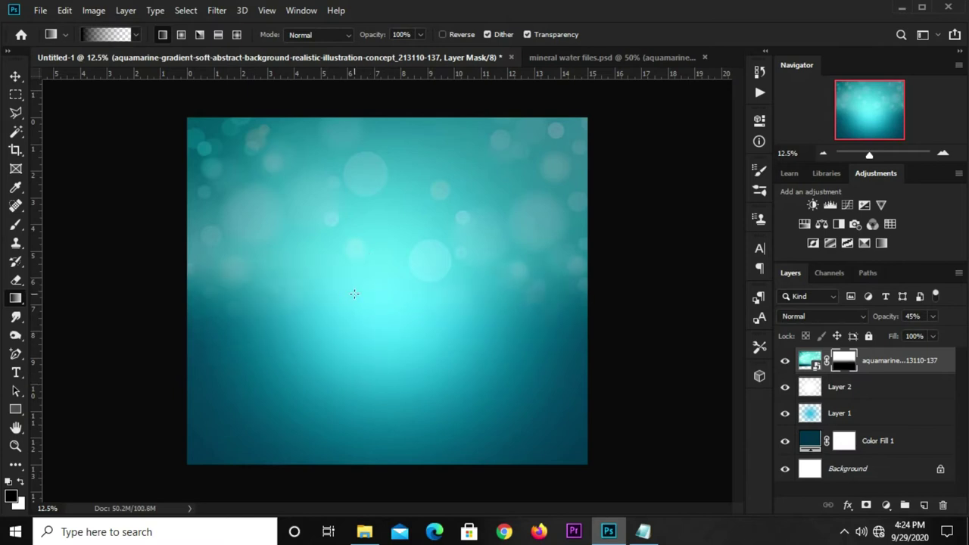
pyautogui.press('v')
pyautogui.click(660, 375)
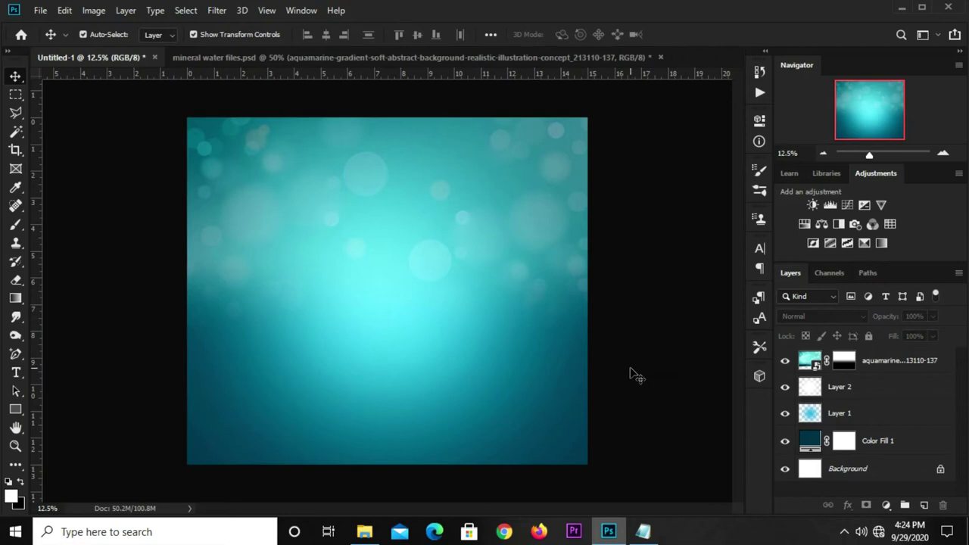
# Step: Add a Curves 1 S-curve lowering shadows and raising highlights, then select Layer 1
pyautogui.click(887, 505)
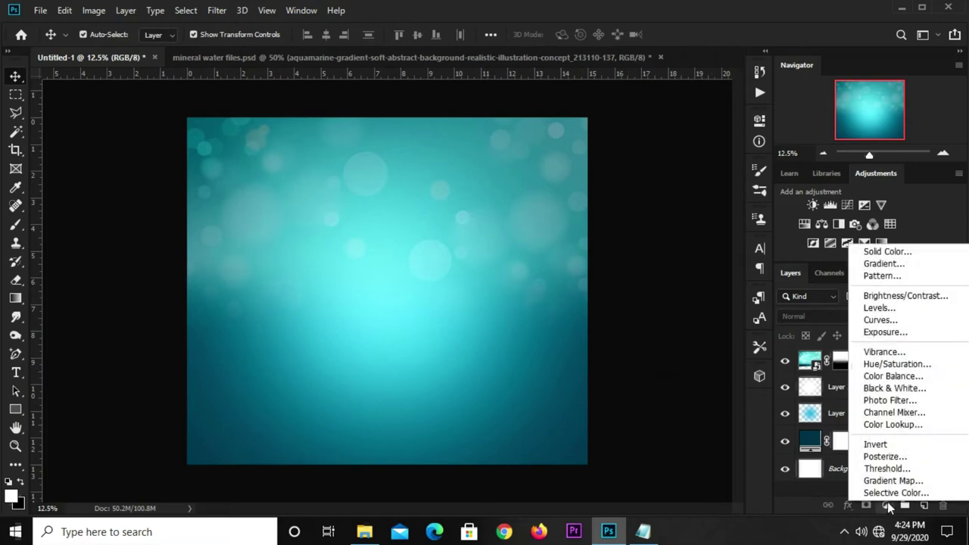
pyautogui.click(882, 319)
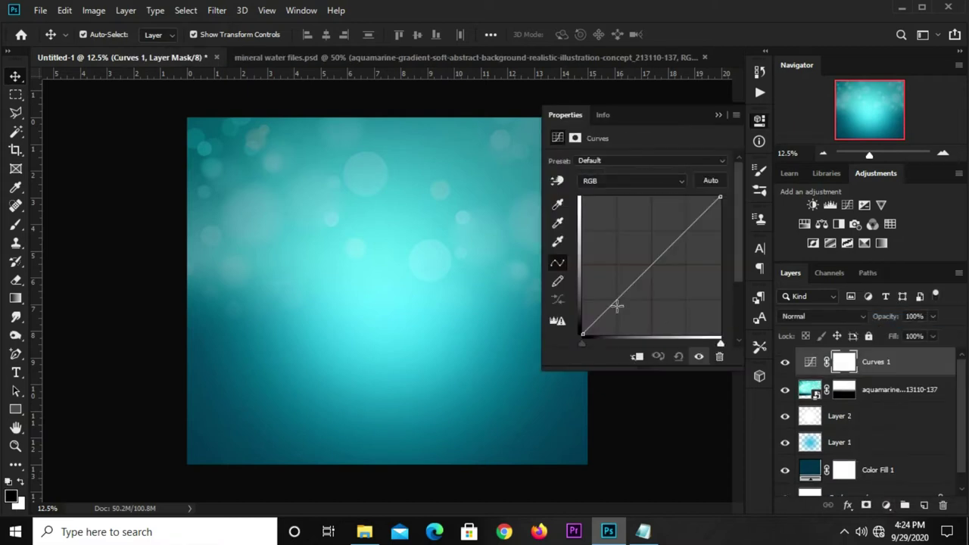
pyautogui.click(615, 303)
pyautogui.moveTo(615, 303); pyautogui.dragTo(617, 308)
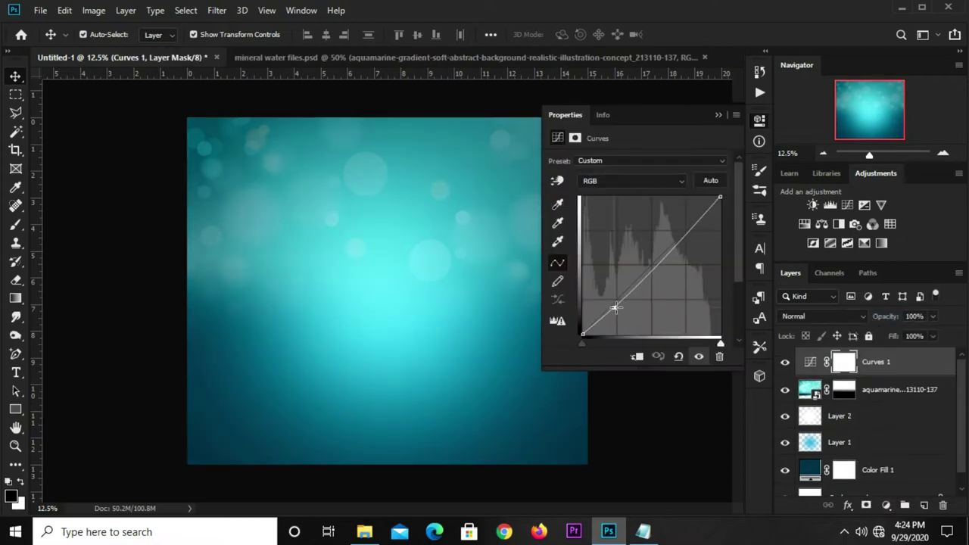
pyautogui.moveTo(689, 229)
pyautogui.mouseDown()
pyautogui.moveTo(687, 215)
pyautogui.moveTo(681, 226)
pyautogui.mouseUp()
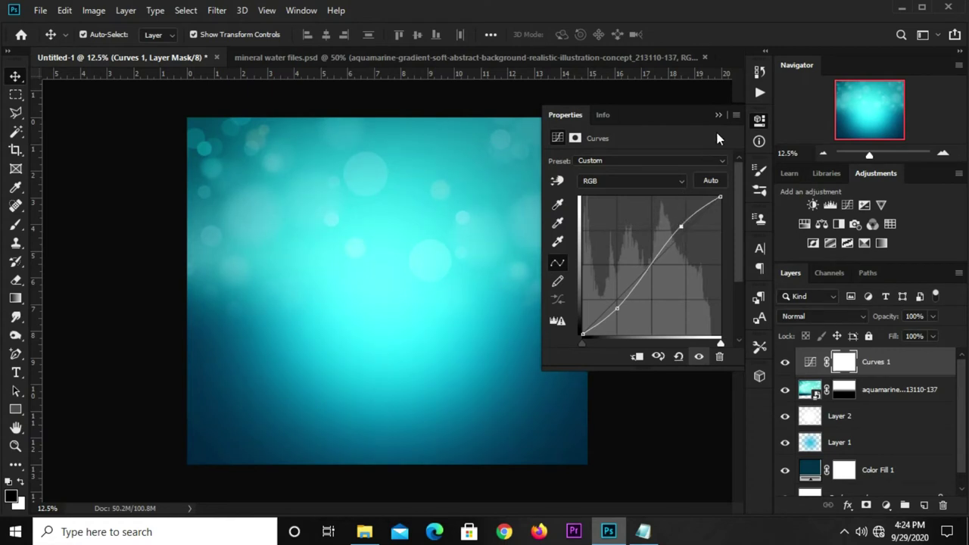
pyautogui.click(718, 115)
pyautogui.click(785, 363)
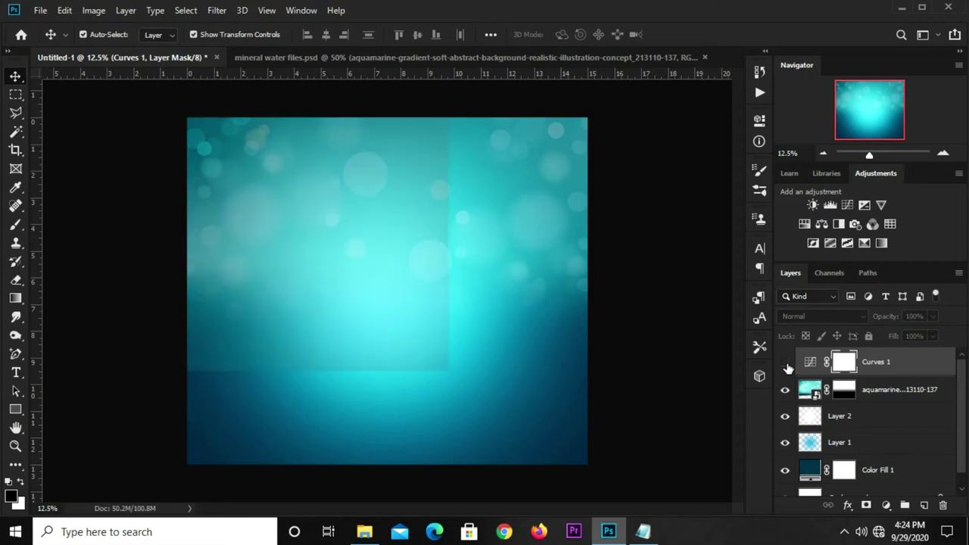
pyautogui.click(895, 424)
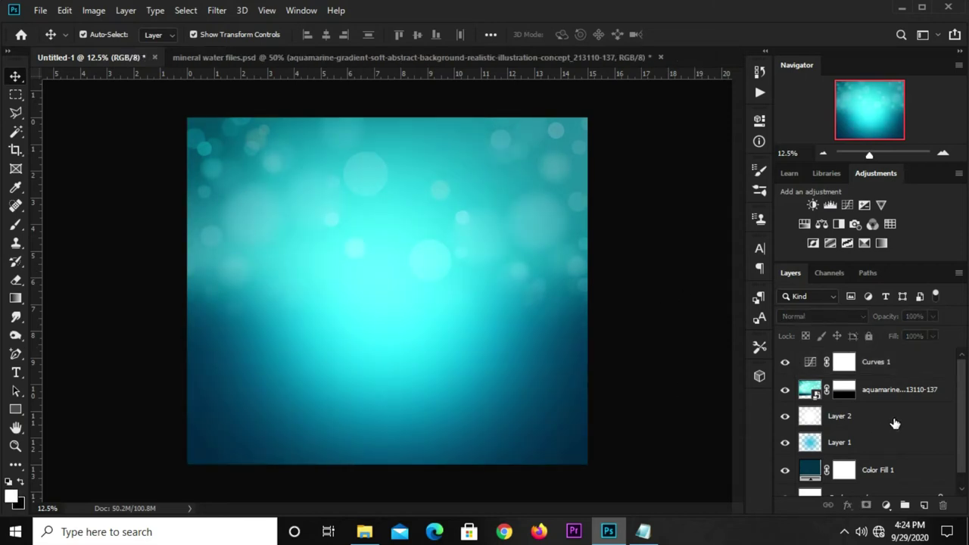
pyautogui.click(851, 443)
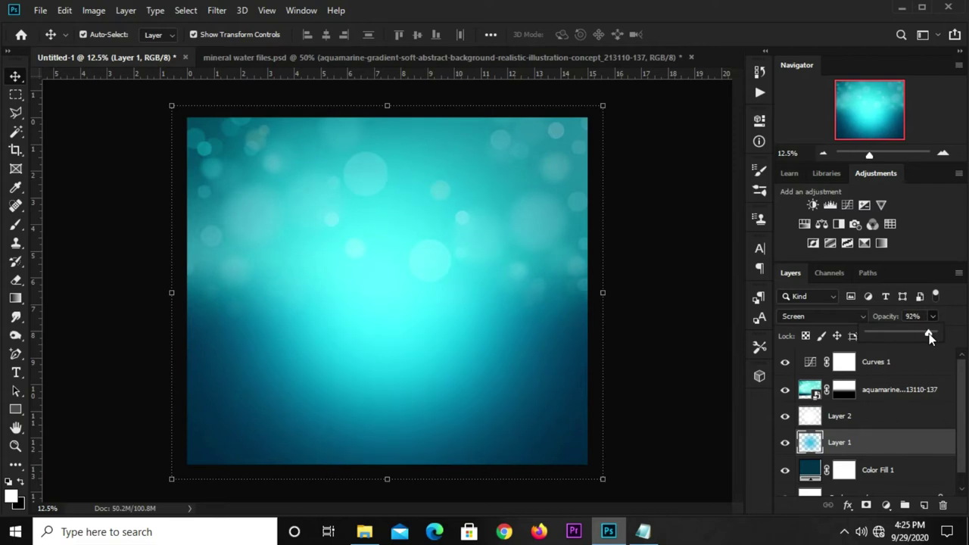
# Step: Drag the bokeh-bubbles-sun-flash layer from mineral water files.psd into Untitled-1
pyautogui.click(666, 319)
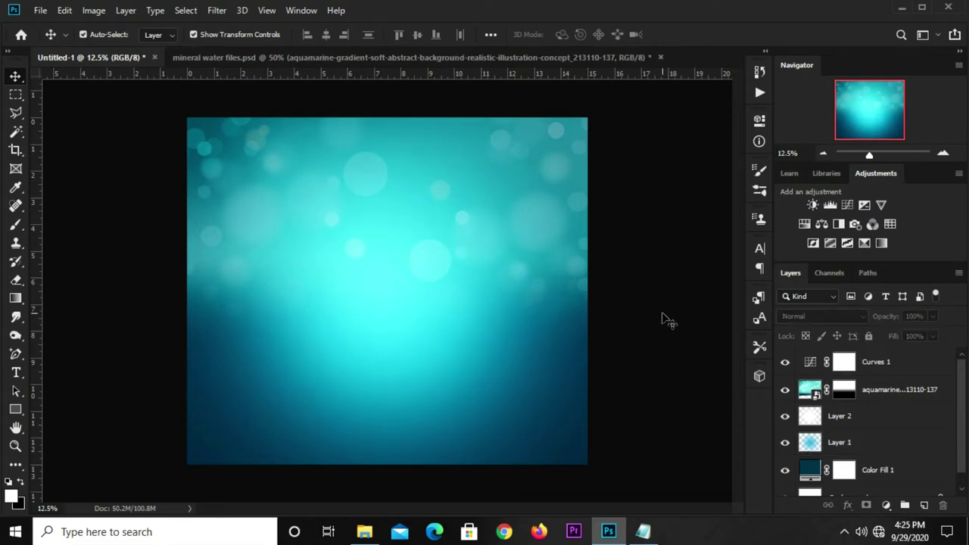
pyautogui.click(521, 58)
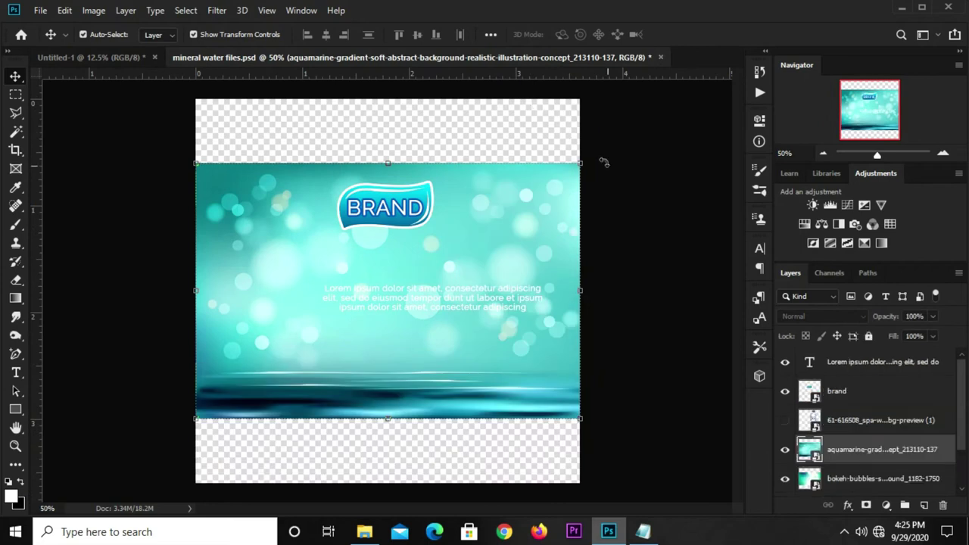
pyautogui.click(785, 450)
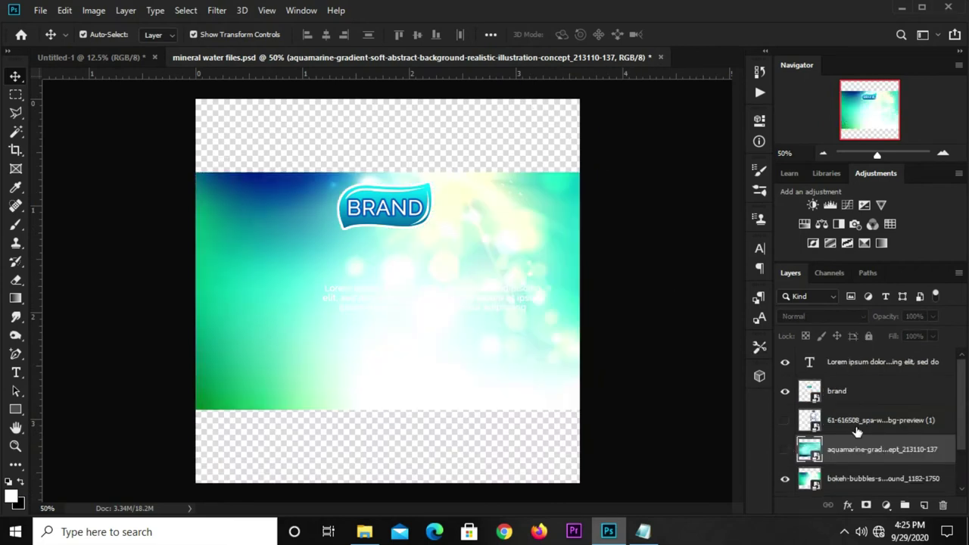
pyautogui.click(220, 336)
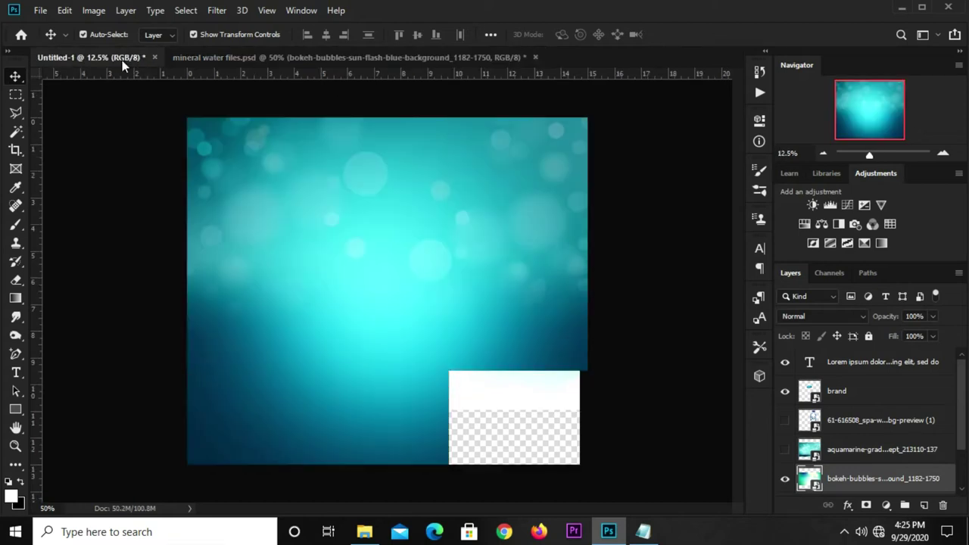
pyautogui.moveTo(159, 96); pyautogui.dragTo(260, 112)
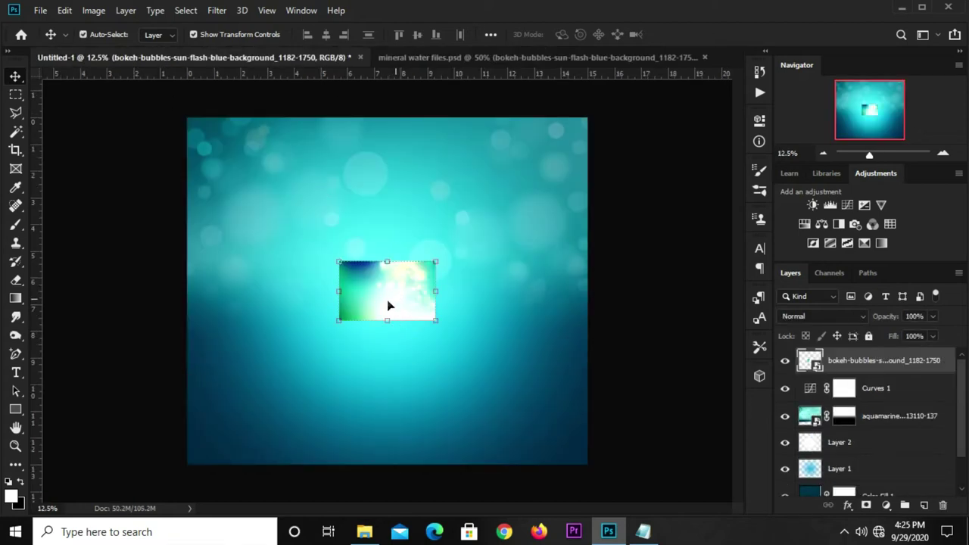
# Step: Scale the sun-flash image to about 37% and move it to the upper right
pyautogui.hotkey('ctrl', 't')
pyautogui.moveTo(388, 321); pyautogui.dragTo(388, 421)
pyautogui.moveTo(407, 385); pyautogui.dragTo(487, 238)
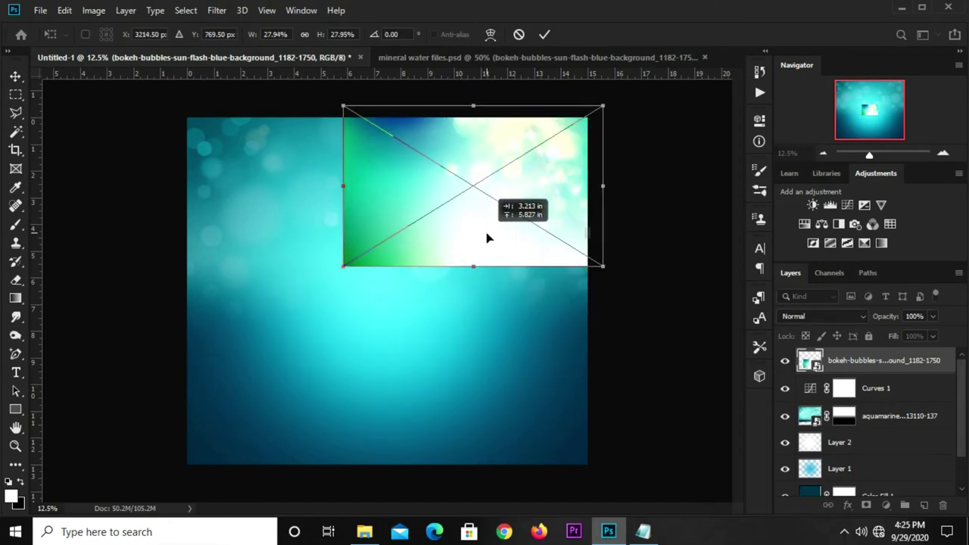
pyautogui.moveTo(534, 268)
pyautogui.mouseDown()
pyautogui.moveTo(534, 315)
pyautogui.moveTo(505, 265)
pyautogui.moveTo(516, 251)
pyautogui.mouseUp()
pyautogui.click(541, 35)
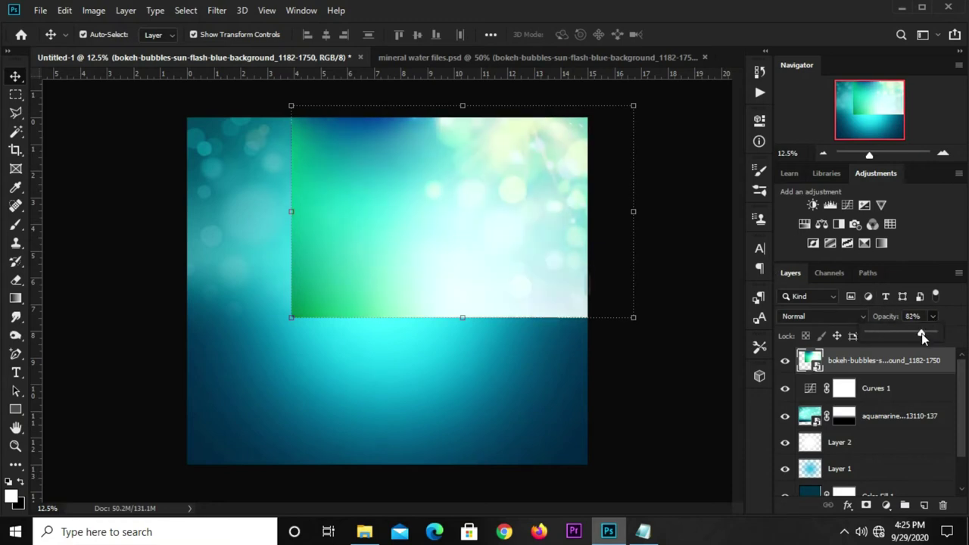
# Step: Set the sun-flash layer to 71% opacity and add a layer mask
pyautogui.moveTo(922, 333); pyautogui.dragTo(914, 332)
pyautogui.click(676, 261)
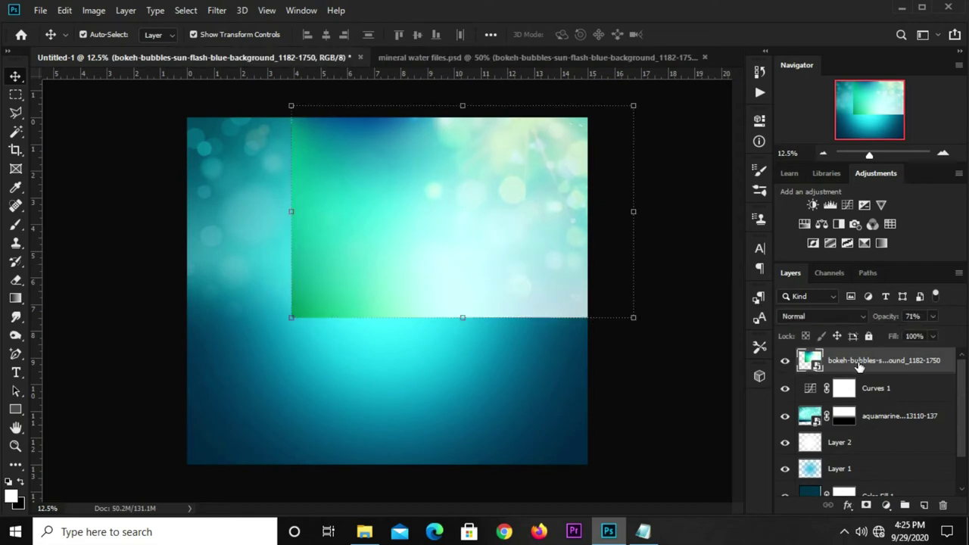
pyautogui.click(867, 507)
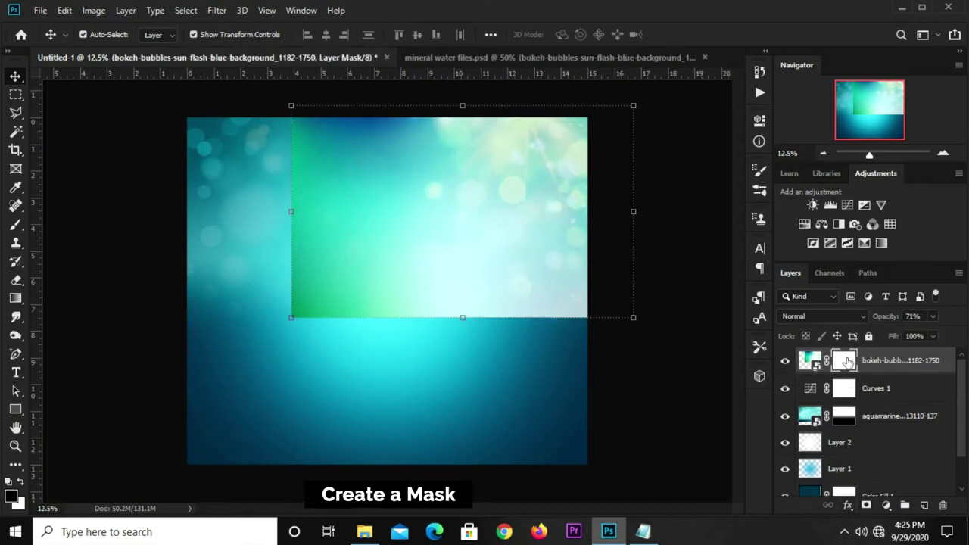
# Step: Paint gradients on the bokeh layer mask so it fades toward the upper right
pyautogui.click(15, 297)
pyautogui.click(46, 296)
pyautogui.moveTo(272, 252); pyautogui.dragTo(409, 252)
pyautogui.moveTo(280, 237); pyautogui.dragTo(425, 241)
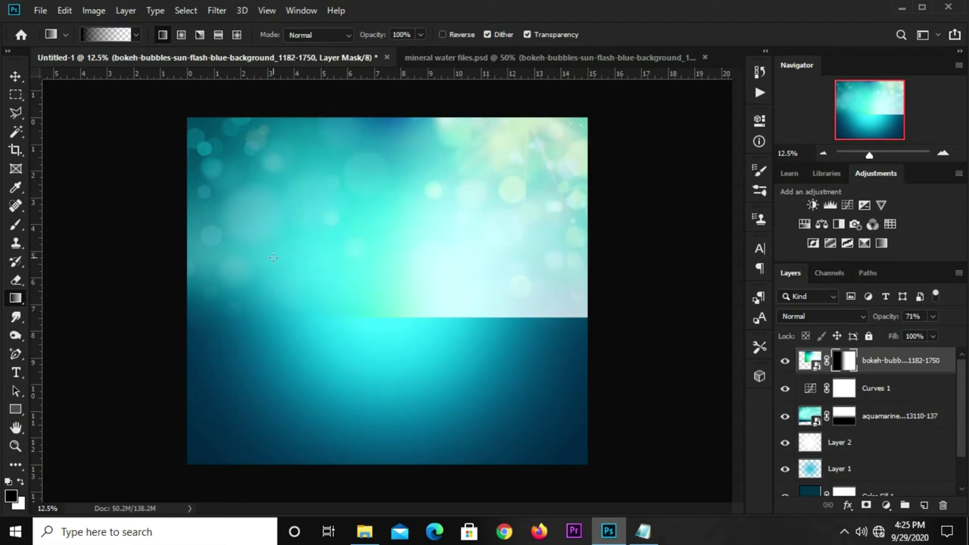
pyautogui.moveTo(277, 256); pyautogui.dragTo(447, 257)
pyautogui.moveTo(347, 368); pyautogui.dragTo(522, 205)
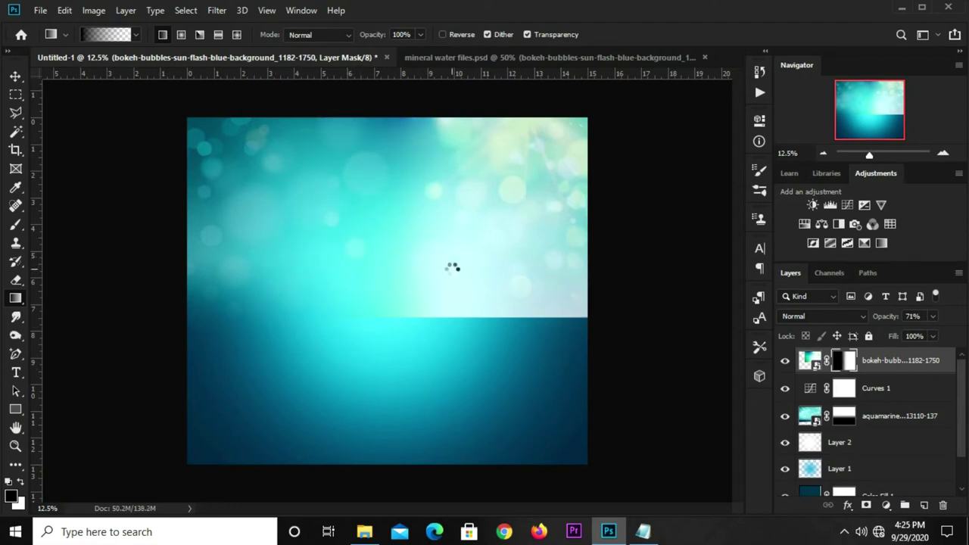
pyautogui.moveTo(453, 261); pyautogui.dragTo(454, 262)
pyautogui.moveTo(459, 352); pyautogui.dragTo(457, 258)
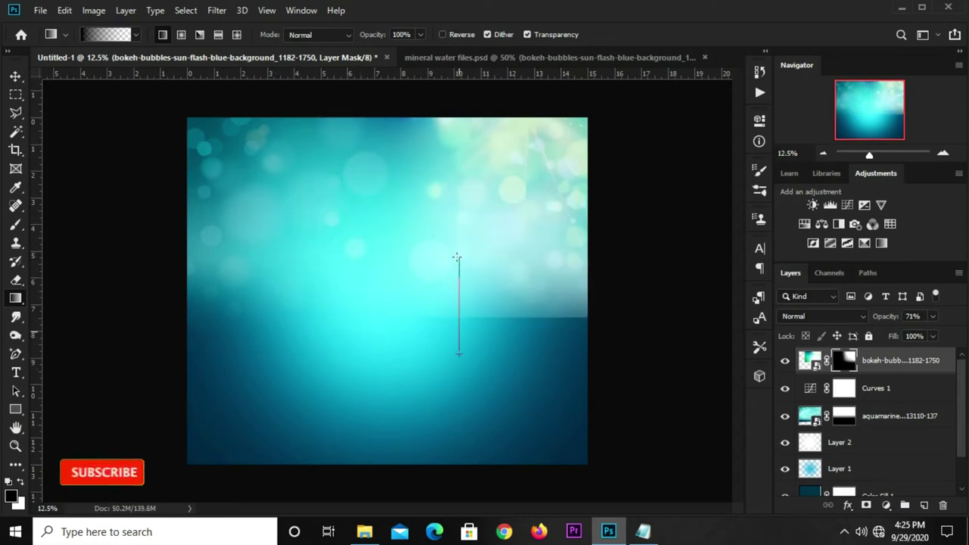
pyautogui.moveTo(482, 342); pyautogui.dragTo(477, 292)
pyautogui.moveTo(461, 334); pyautogui.dragTo(461, 250)
pyautogui.moveTo(385, 324); pyautogui.dragTo(506, 191)
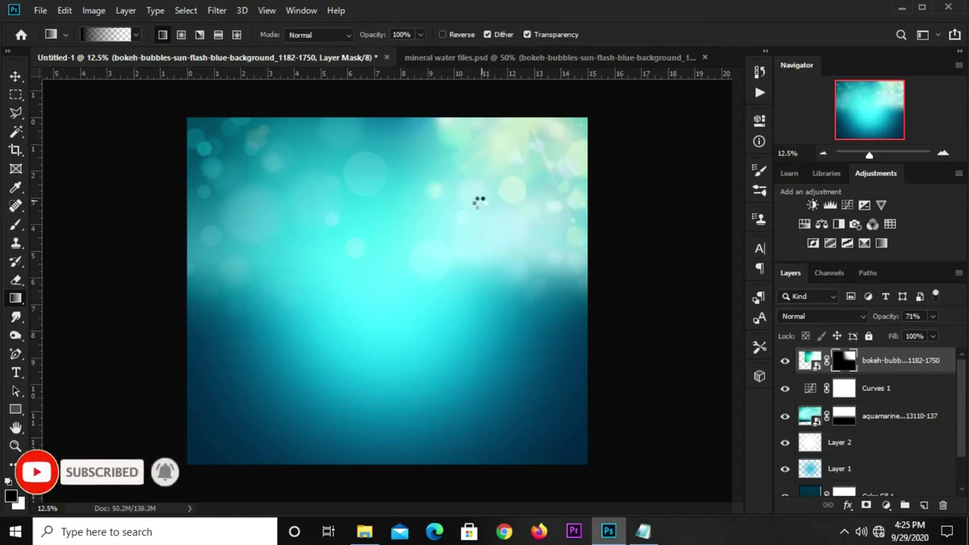
# Step: Enlarge the bokeh layer to about 103.7%, shift it slightly left, and commit
pyautogui.press('v')
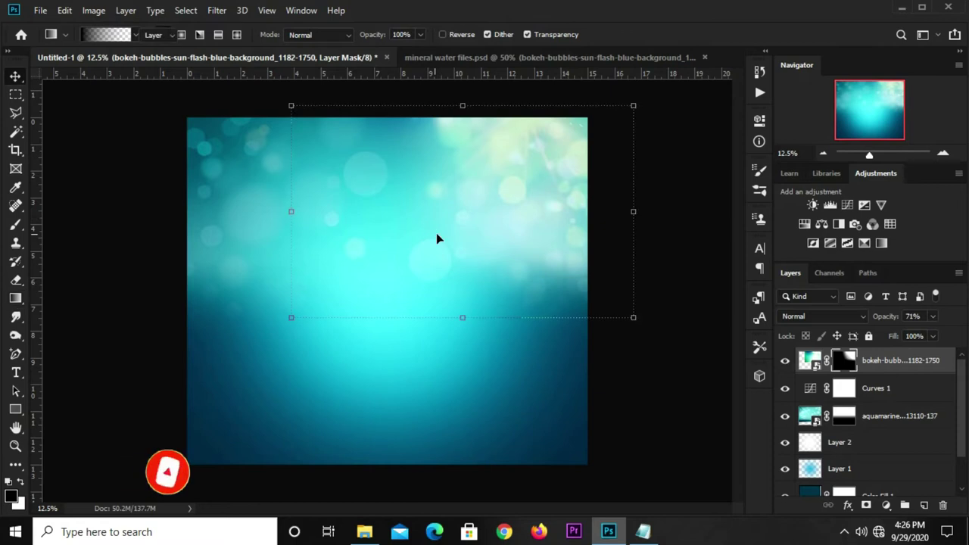
pyautogui.click(784, 362)
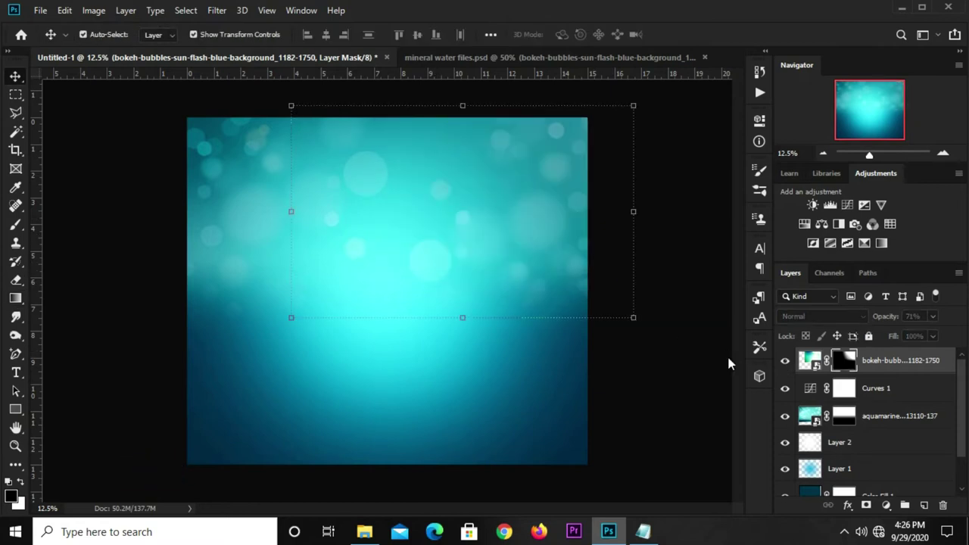
pyautogui.click(491, 318)
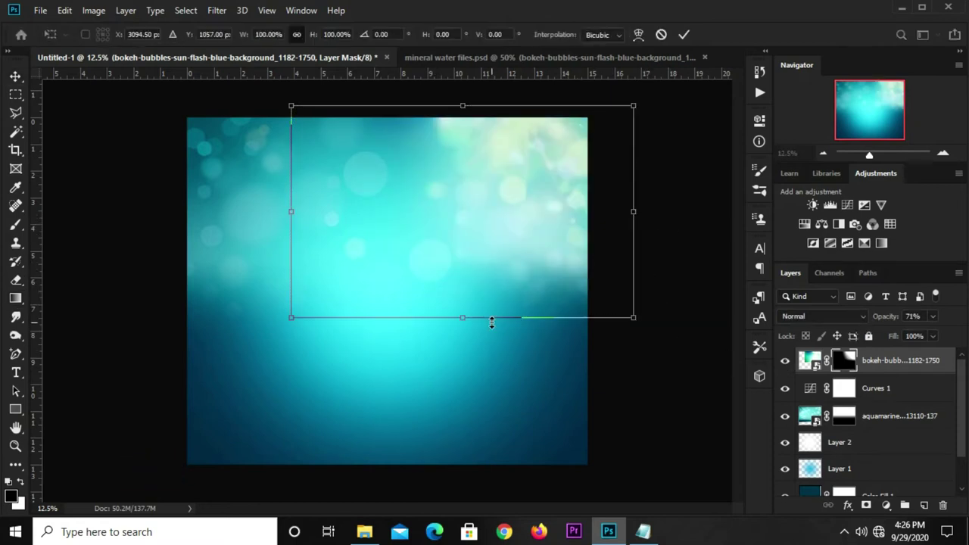
pyautogui.moveTo(492, 321); pyautogui.dragTo(491, 326)
pyautogui.moveTo(542, 220)
pyautogui.mouseDown()
pyautogui.moveTo(520, 204)
pyautogui.moveTo(531, 202)
pyautogui.mouseUp()
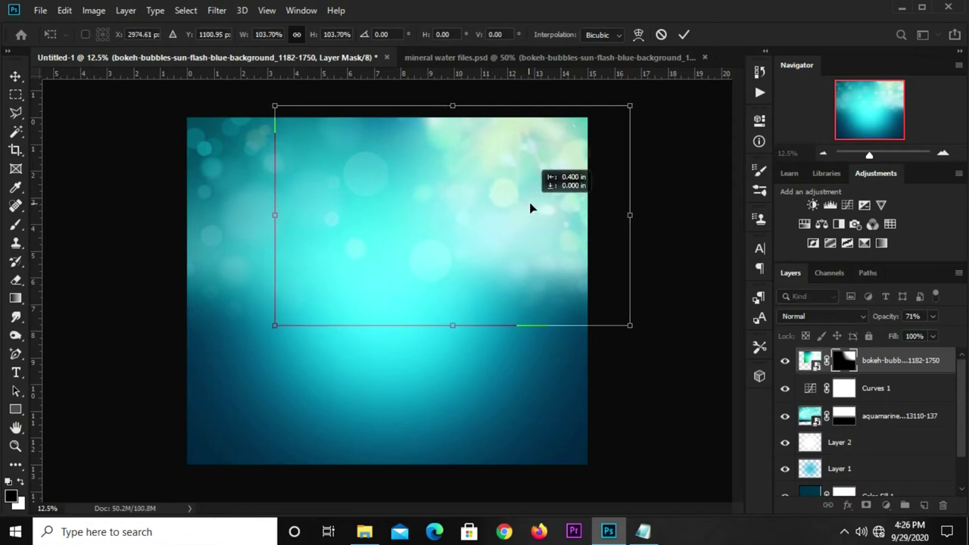
pyautogui.click(684, 36)
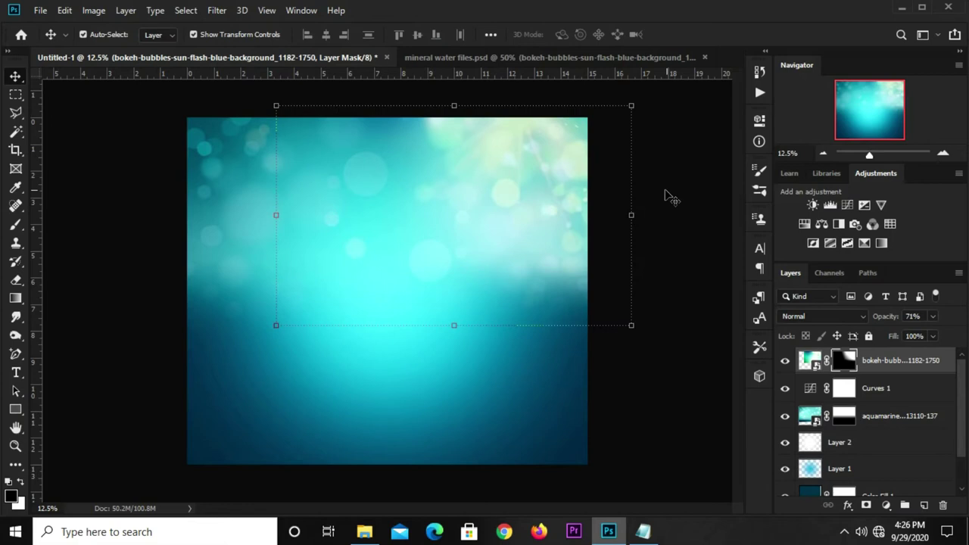
pyautogui.click(329, 59)
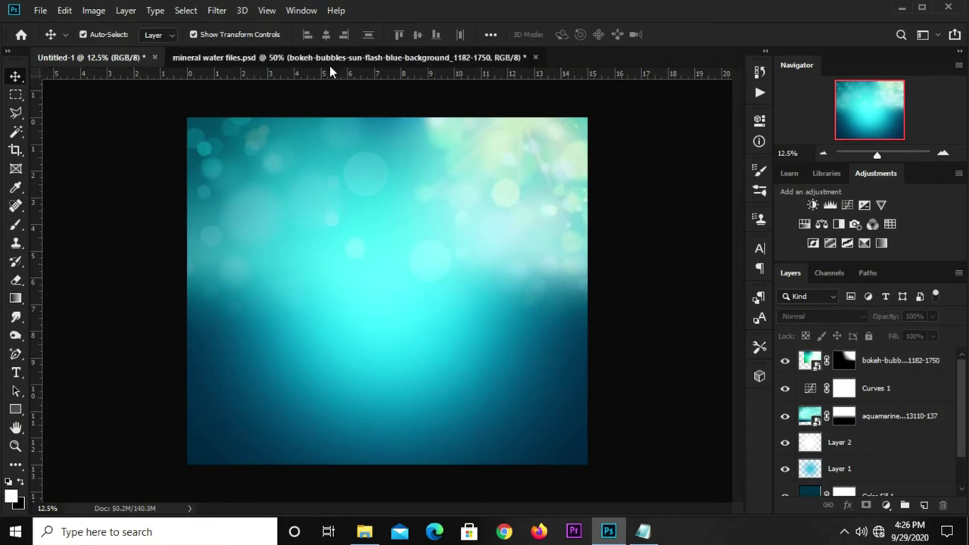
# Step: In the files document, hide the bokeh layer and show and select the ice-cubes water layer
pyautogui.click(784, 478)
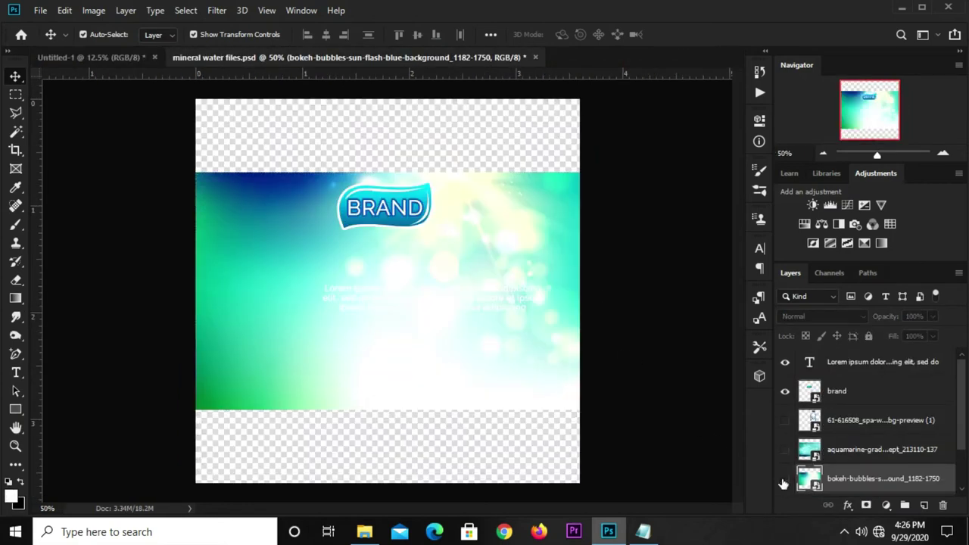
pyautogui.click(785, 451)
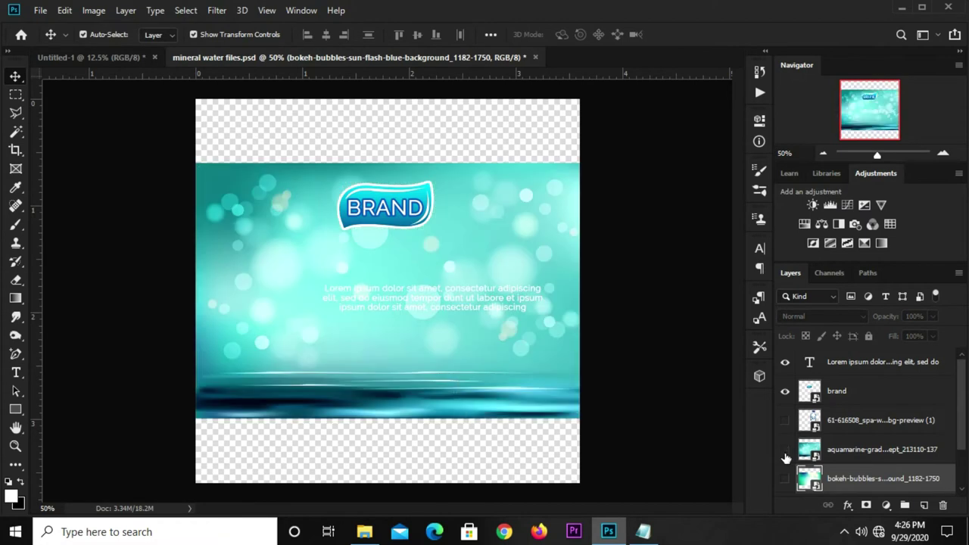
pyautogui.click(785, 450)
pyautogui.scroll(-2, 835, 471)
pyautogui.click(785, 453)
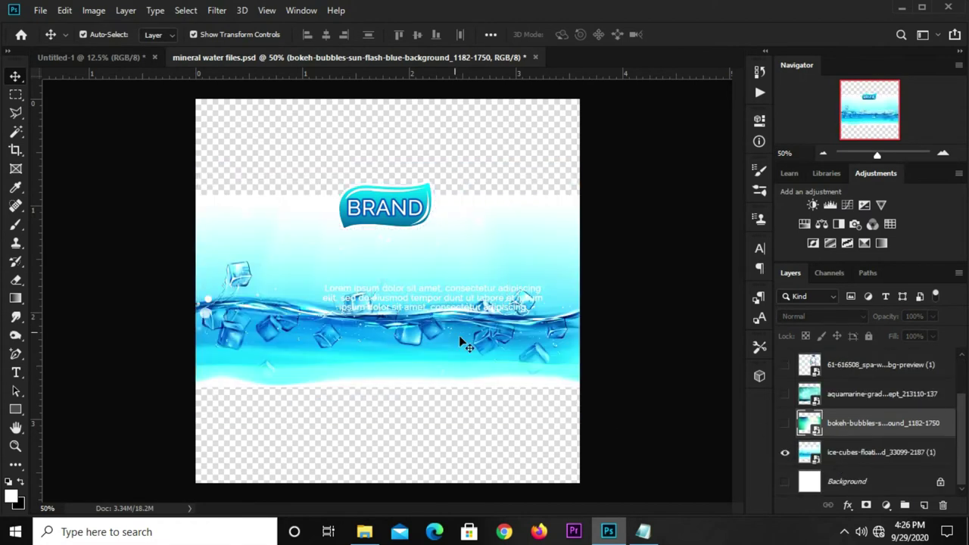
pyautogui.click(457, 369)
# Step: Copy the ice-cubes image into the poster, fit it over the lower half, and nudge it down
pyautogui.press('ctrl')
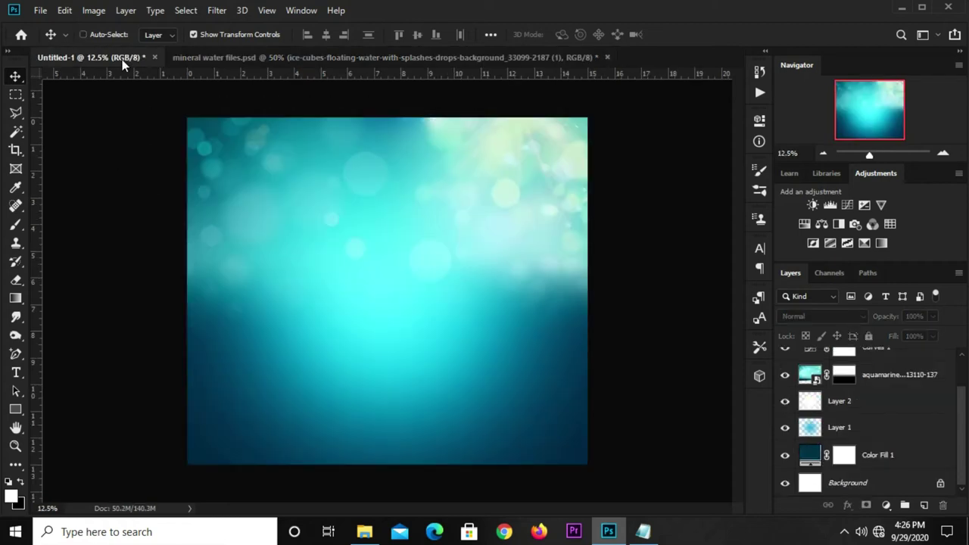
pyautogui.moveTo(122, 59)
pyautogui.mouseDown()
pyautogui.moveTo(376, 323)
pyautogui.moveTo(396, 372)
pyautogui.moveTo(410, 482)
pyautogui.mouseUp()
pyautogui.moveTo(413, 395); pyautogui.dragTo(413, 401)
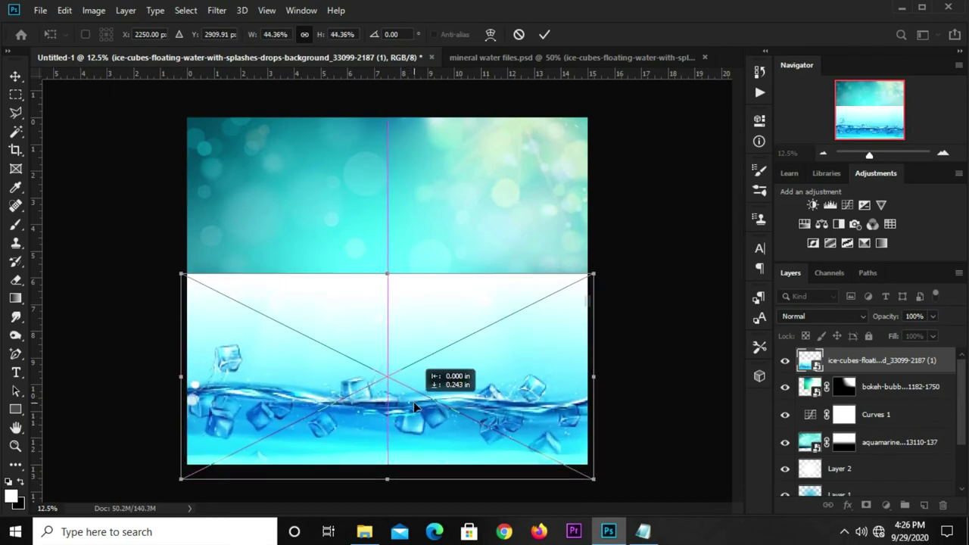
pyautogui.click(543, 37)
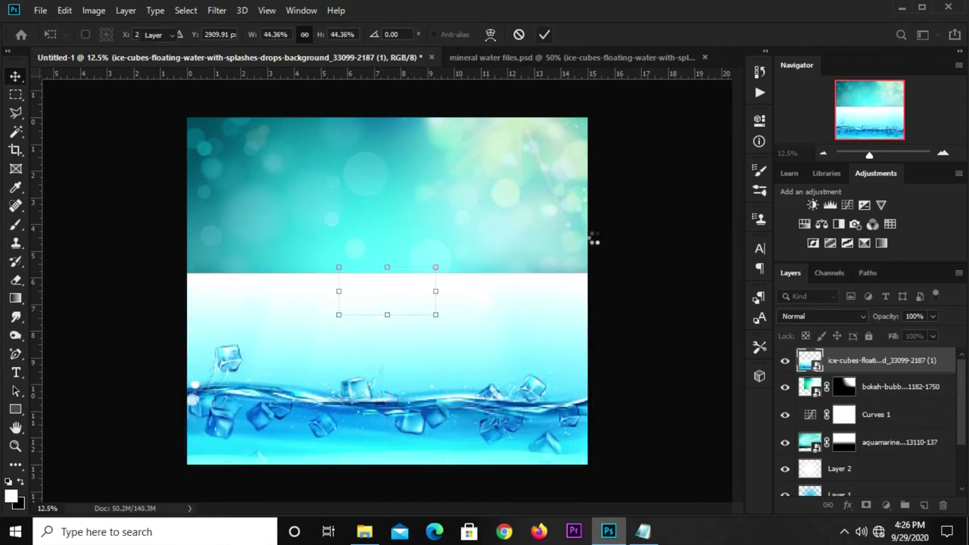
pyautogui.click(474, 359)
pyautogui.hotkey('shift', 'Down')
pyautogui.hotkey('shift', 'Down')
pyautogui.hotkey('shift', 'Down')
pyautogui.hotkey('shift', 'Down')
pyautogui.hotkey('shift', 'Down')
pyautogui.hotkey('shift', 'Down')
pyautogui.hotkey('shift', 'Down')
pyautogui.hotkey('shift', 'Down')
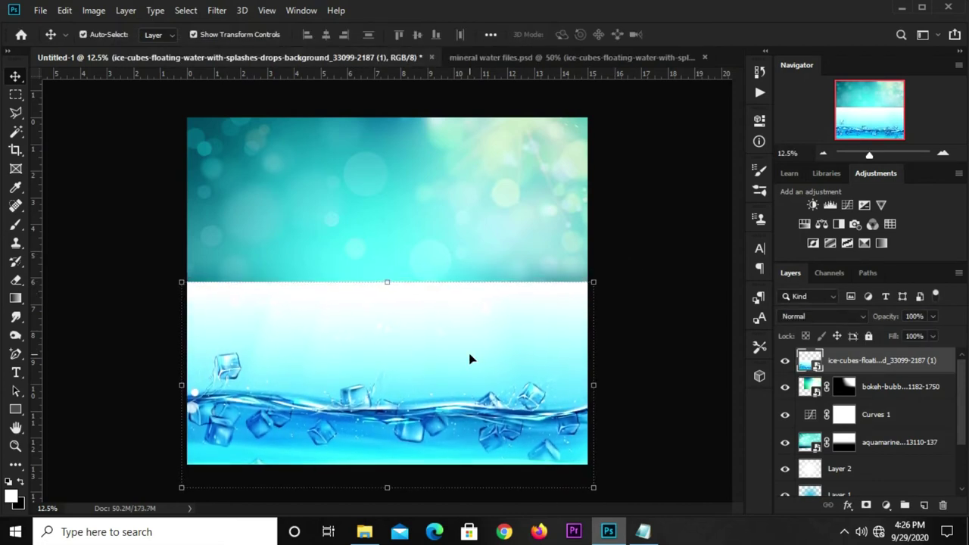
pyautogui.hotkey('shift', 'Down')
pyautogui.hotkey('shift', 'Down')
pyautogui.hotkey('shift', 'Down')
pyautogui.hotkey('shift', 'Down')
pyautogui.hotkey('shift', 'Down')
pyautogui.hotkey('shift', 'Down')
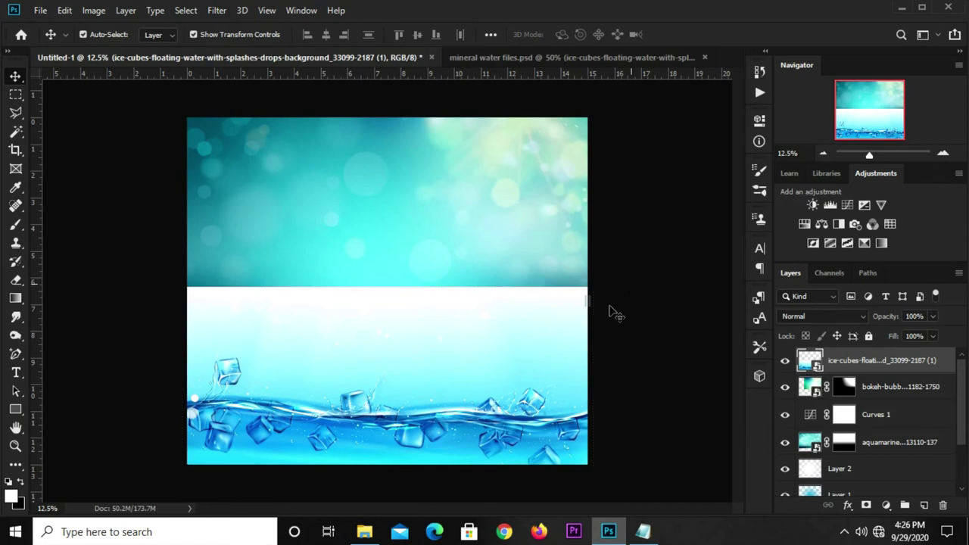
pyautogui.hotkey('shift', 'Down')
pyautogui.hotkey('shift', 'Down')
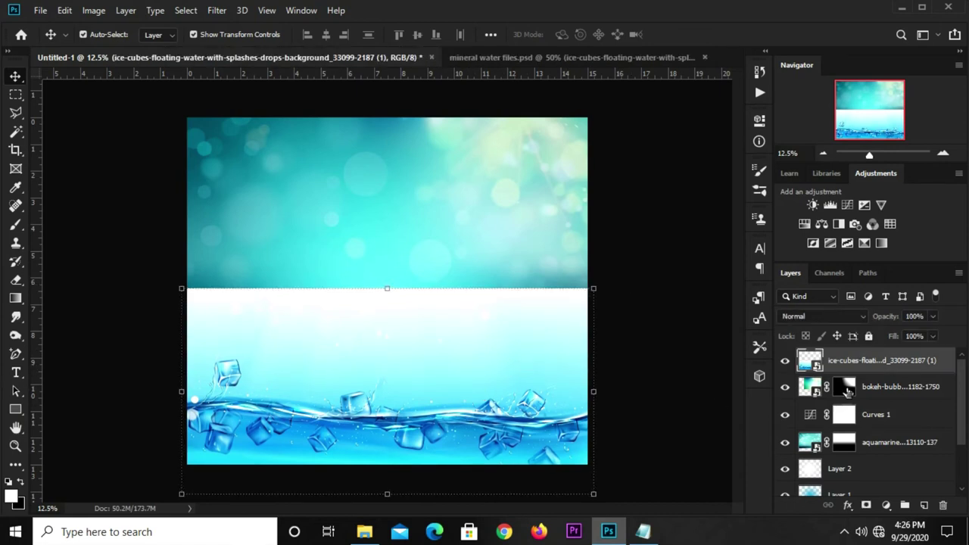
# Step: Add a white layer mask to the ice-cubes layer and bring up the Gradient Editor
pyautogui.click(867, 506)
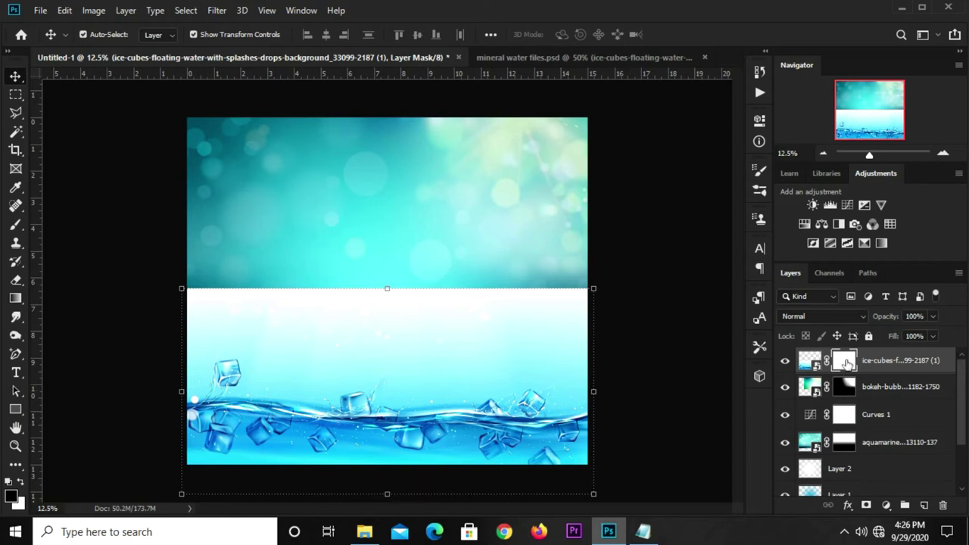
pyautogui.click(15, 299)
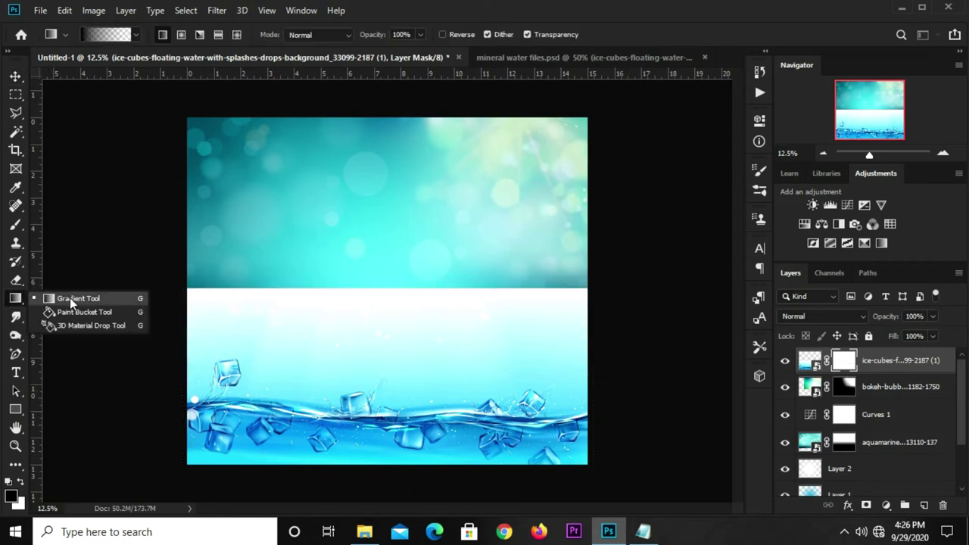
pyautogui.click(75, 300)
pyautogui.click(106, 37)
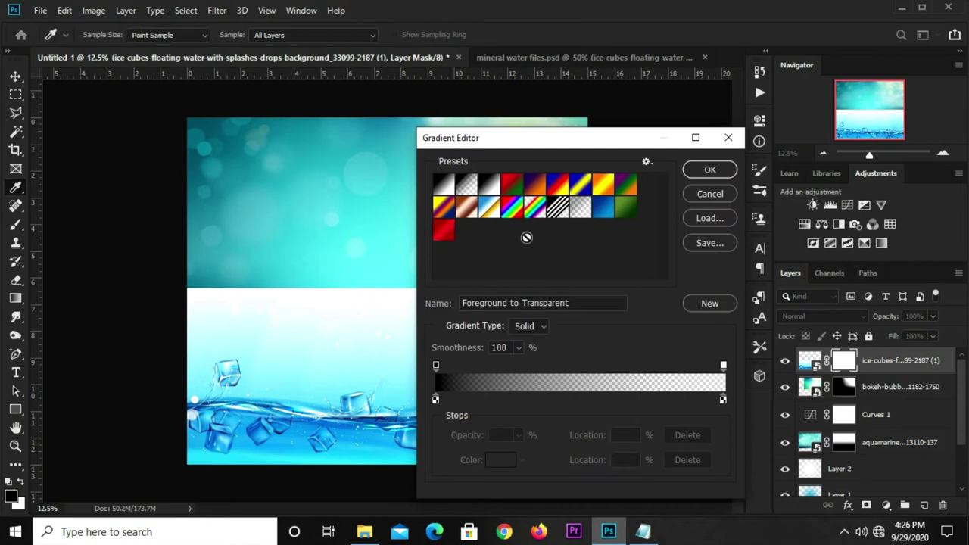
# Step: Choose the Foreground to Transparent gradient and try a first mask fade, then undo it
pyautogui.moveTo(573, 305); pyautogui.dragTo(458, 316)
pyautogui.click(710, 169)
pyautogui.moveTo(438, 204); pyautogui.dragTo(428, 352)
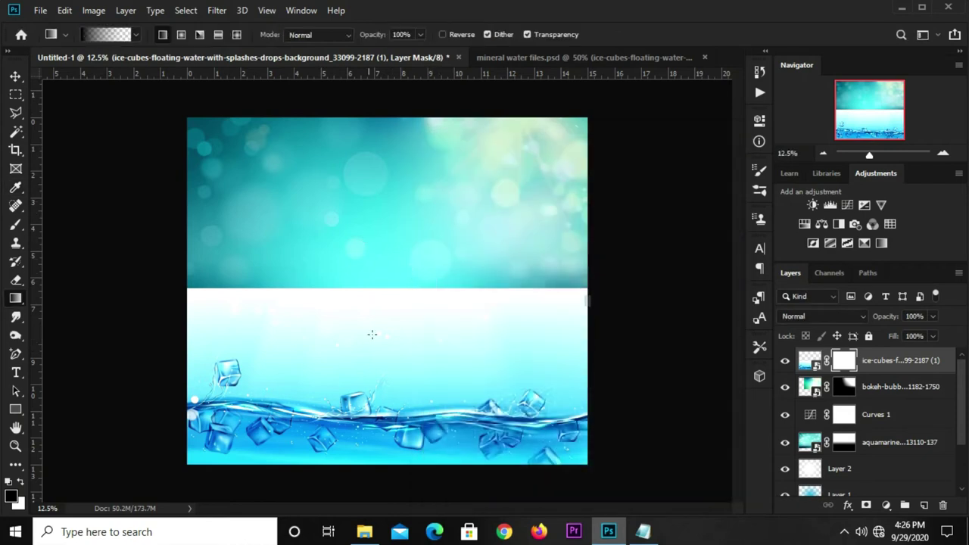
pyautogui.moveTo(380, 287); pyautogui.dragTo(384, 344)
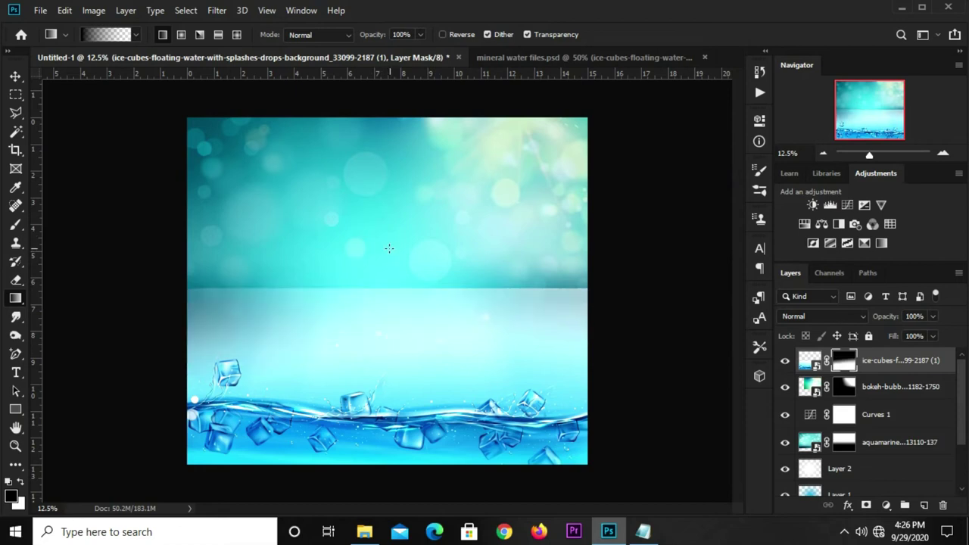
pyautogui.hotkey('ctrl', 'z')
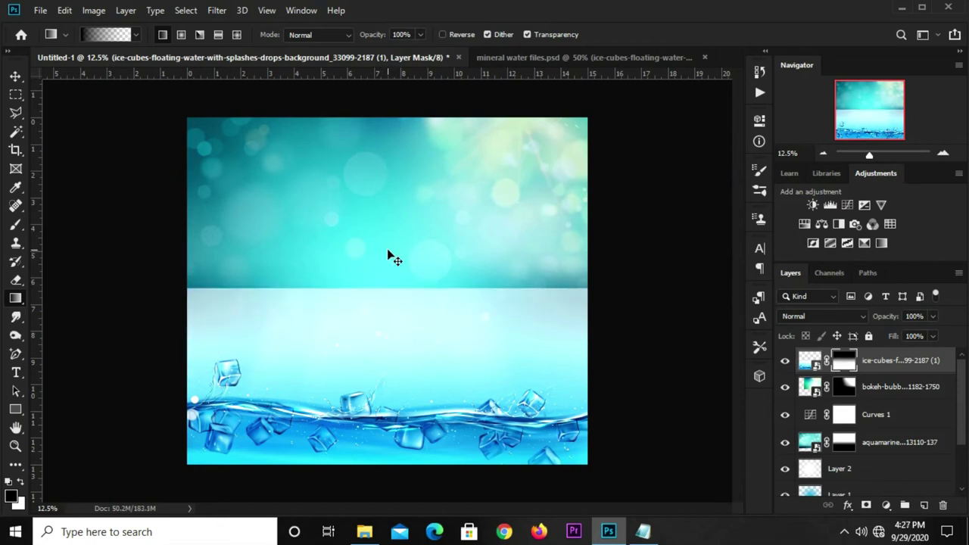
pyautogui.hotkey('ctrl', 'z')
# Step: Drag black gradients on the mask to blend the white band into the teal background
pyautogui.moveTo(381, 227); pyautogui.dragTo(382, 379)
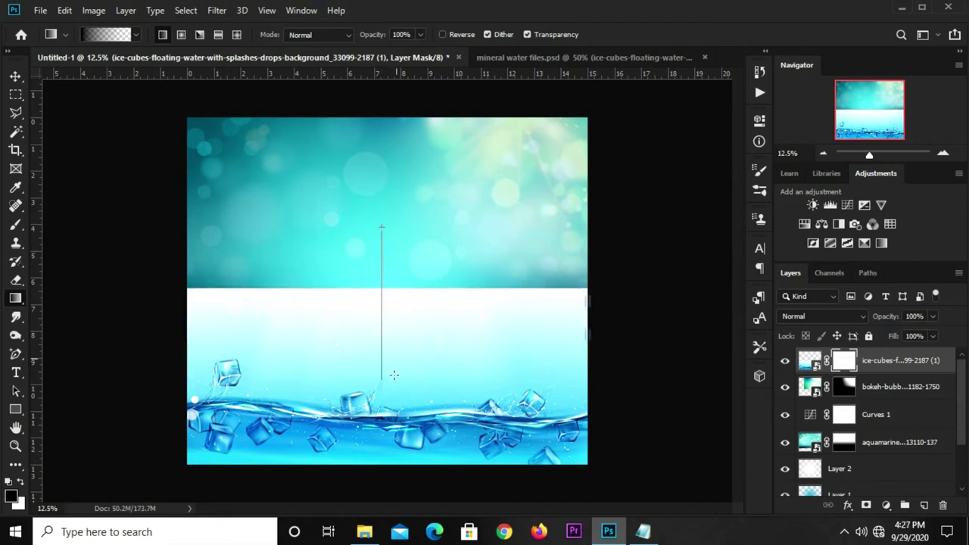
pyautogui.moveTo(384, 236); pyautogui.dragTo(391, 375)
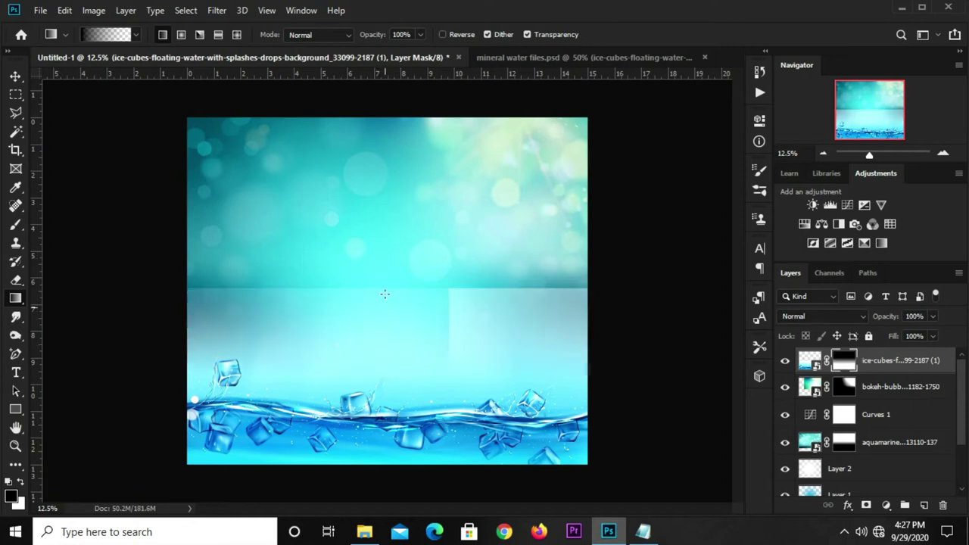
pyautogui.moveTo(381, 249); pyautogui.dragTo(385, 351)
pyautogui.moveTo(377, 248); pyautogui.dragTo(378, 271)
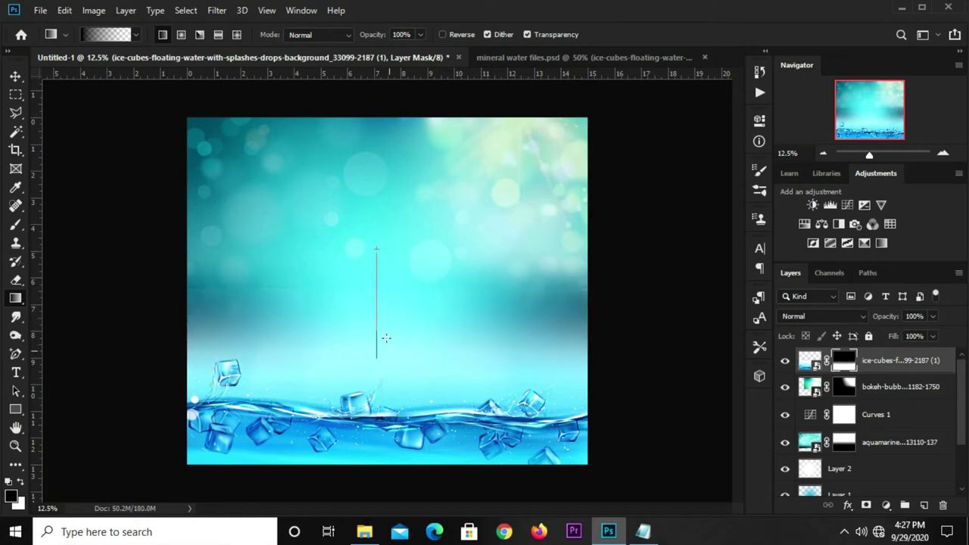
pyautogui.moveTo(386, 338); pyautogui.dragTo(386, 341)
pyautogui.moveTo(388, 385); pyautogui.dragTo(383, 388)
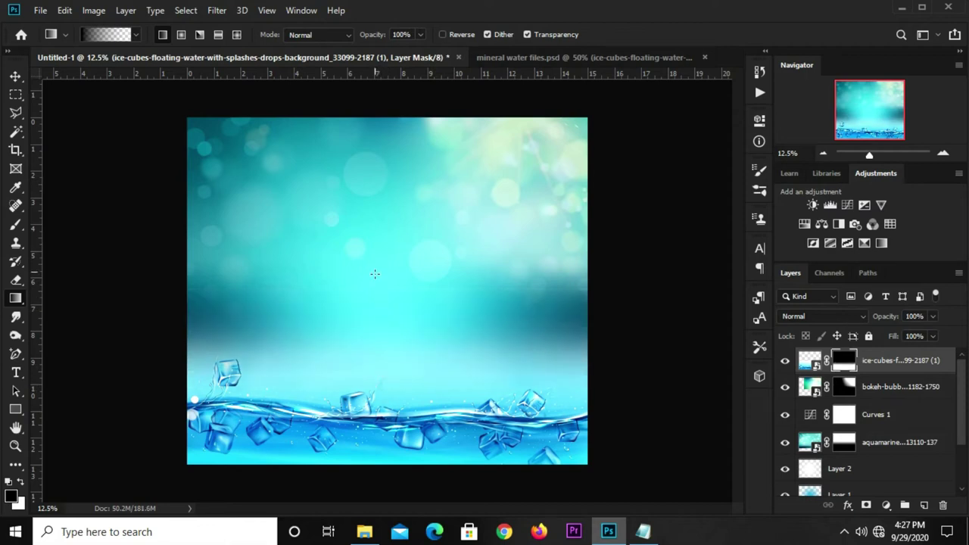
pyautogui.moveTo(392, 438); pyautogui.dragTo(382, 424)
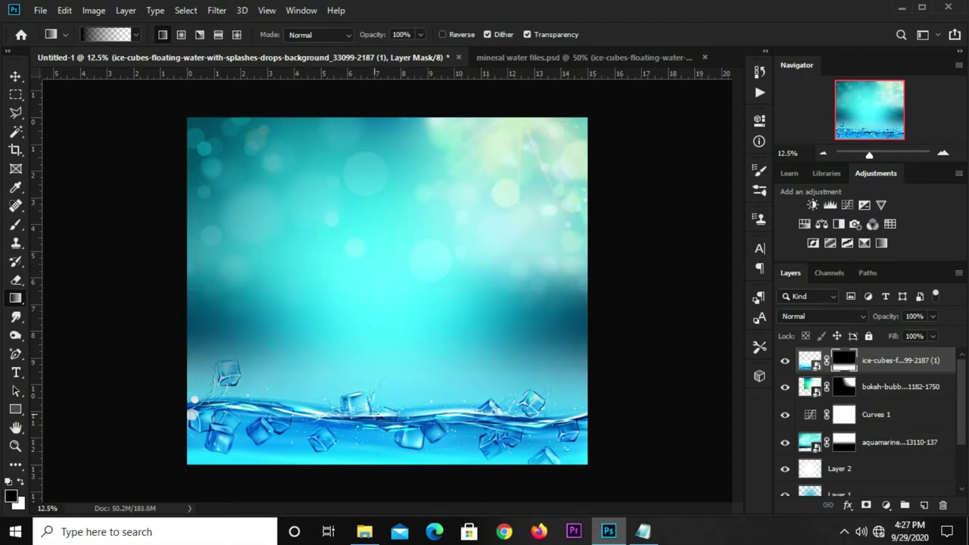
# Step: Scale the ice-cubes layer up to 103.45% and commit the transform
pyautogui.click(16, 77)
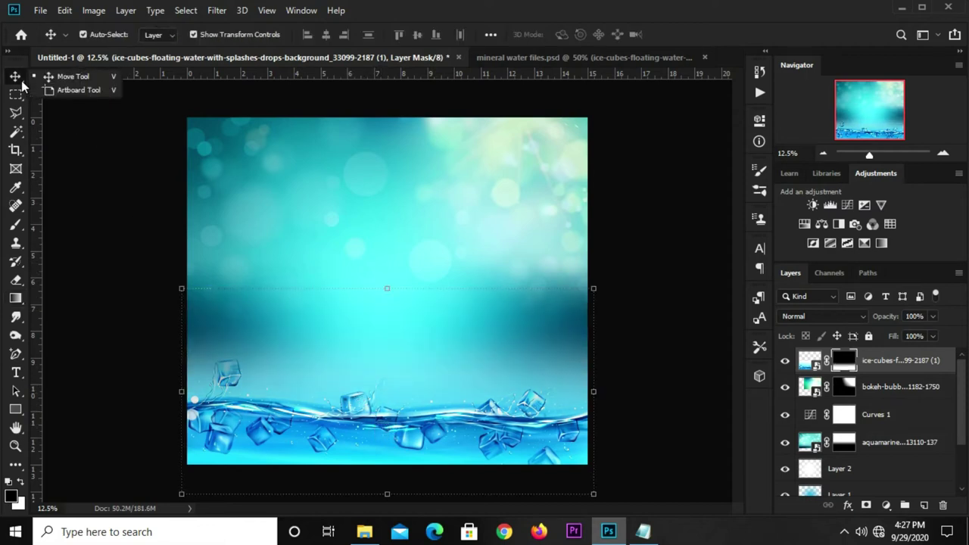
pyautogui.click(101, 291)
pyautogui.click(286, 434)
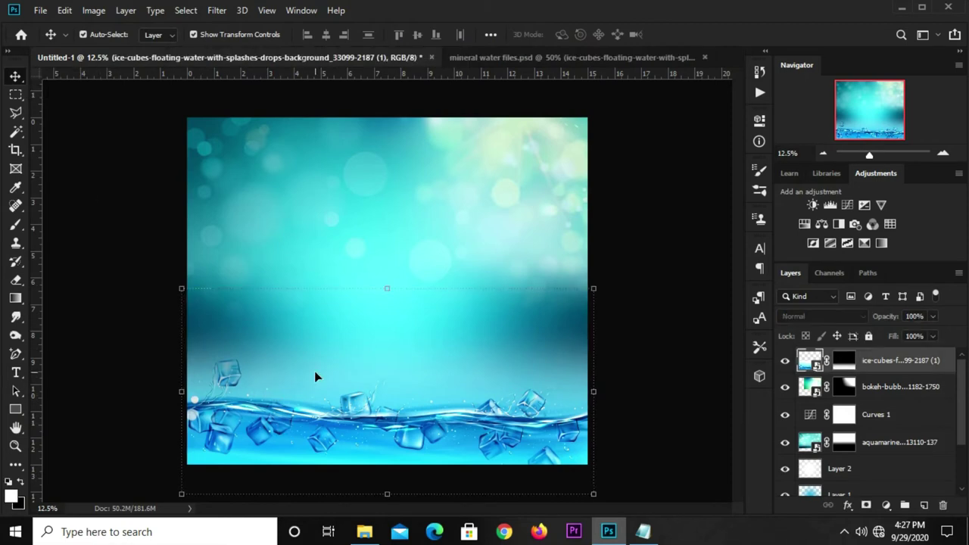
pyautogui.click(386, 288)
pyautogui.moveTo(389, 286); pyautogui.dragTo(388, 281)
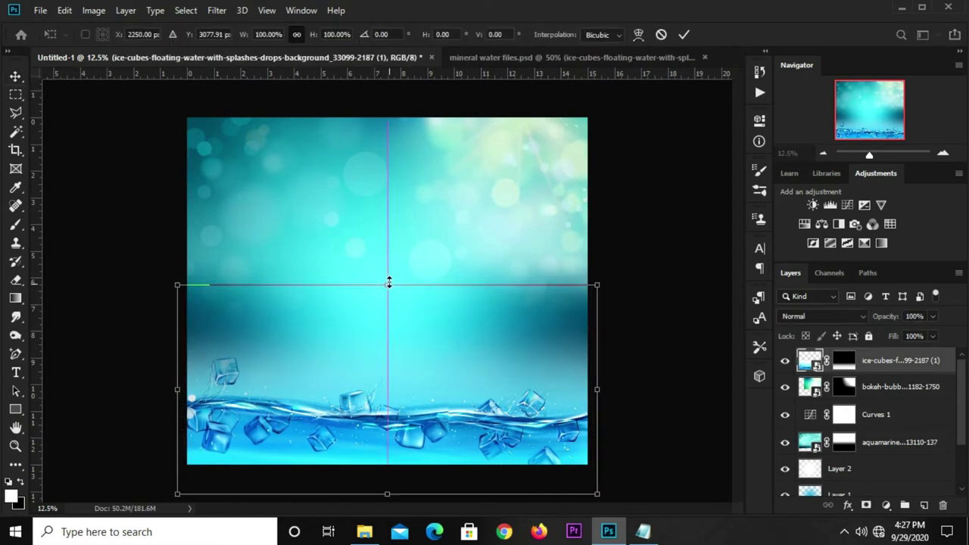
pyautogui.click(685, 36)
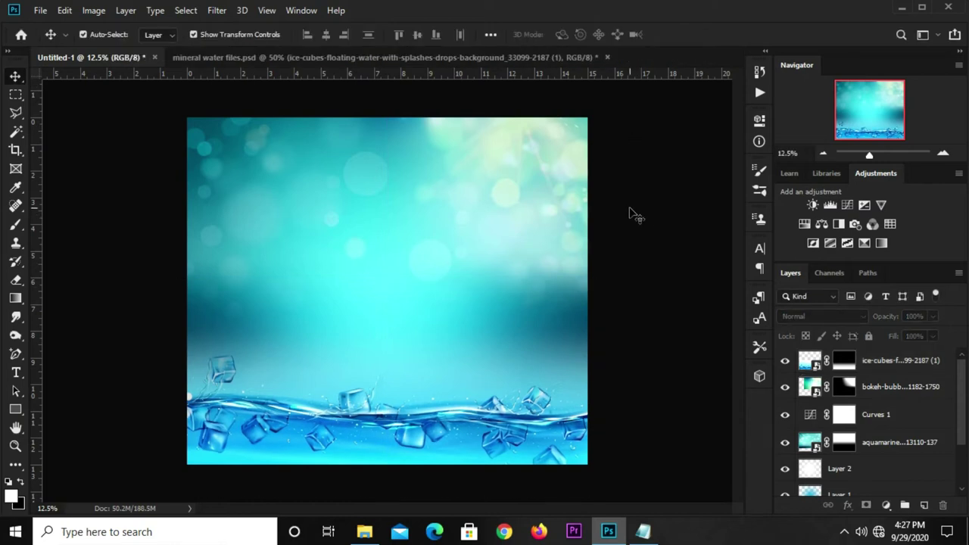
# Step: Bring the SPA bottle layer from mineral water files.psd into the Untitled-1 poster
pyautogui.click(363, 57)
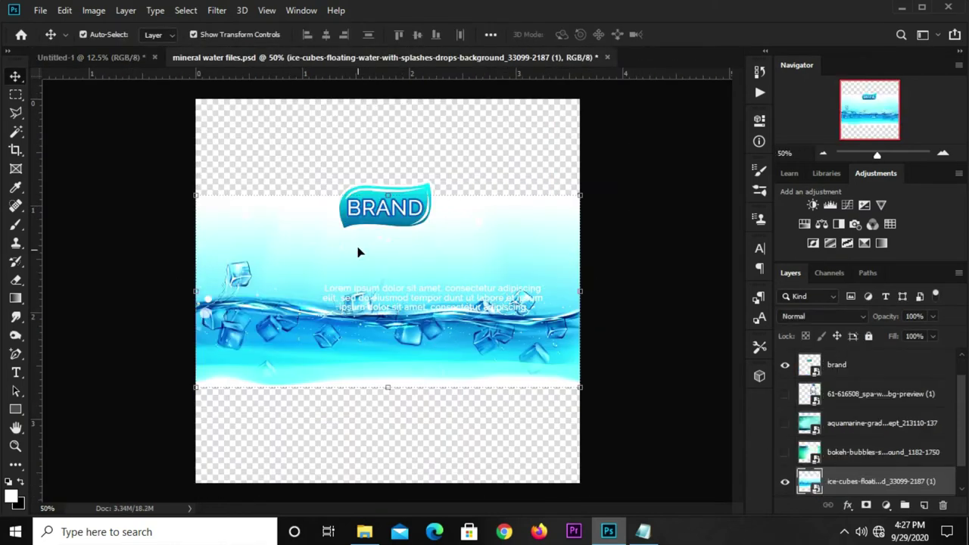
pyautogui.click(784, 482)
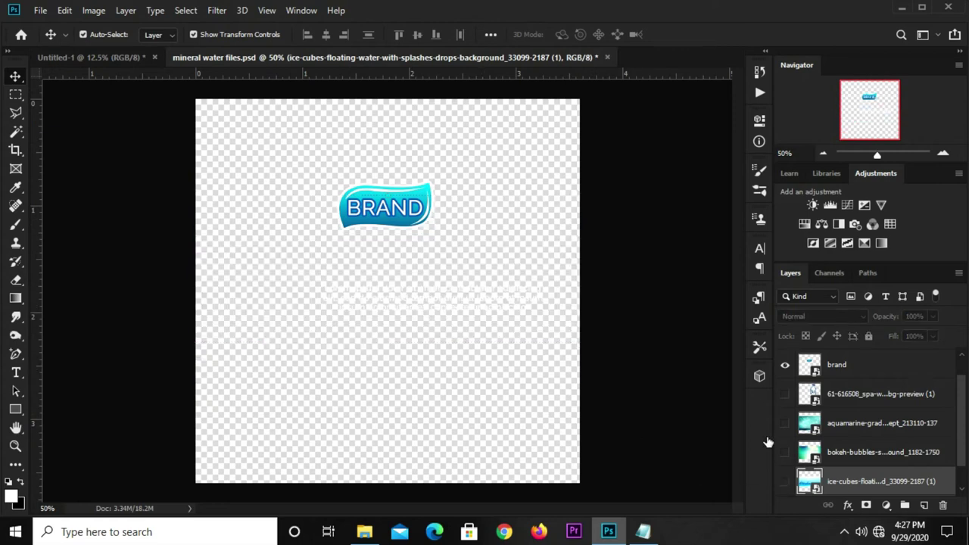
pyautogui.click(784, 394)
pyautogui.click(458, 241)
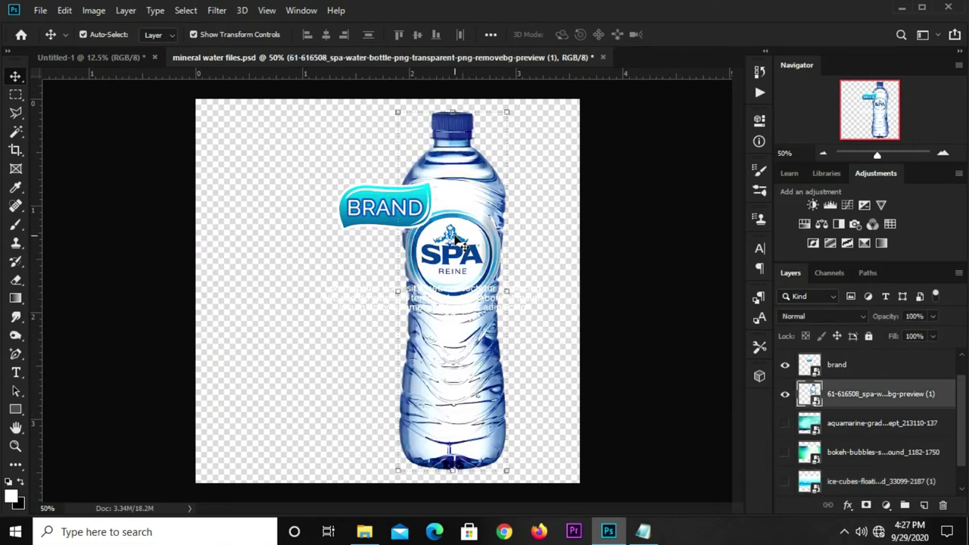
pyautogui.click(87, 57)
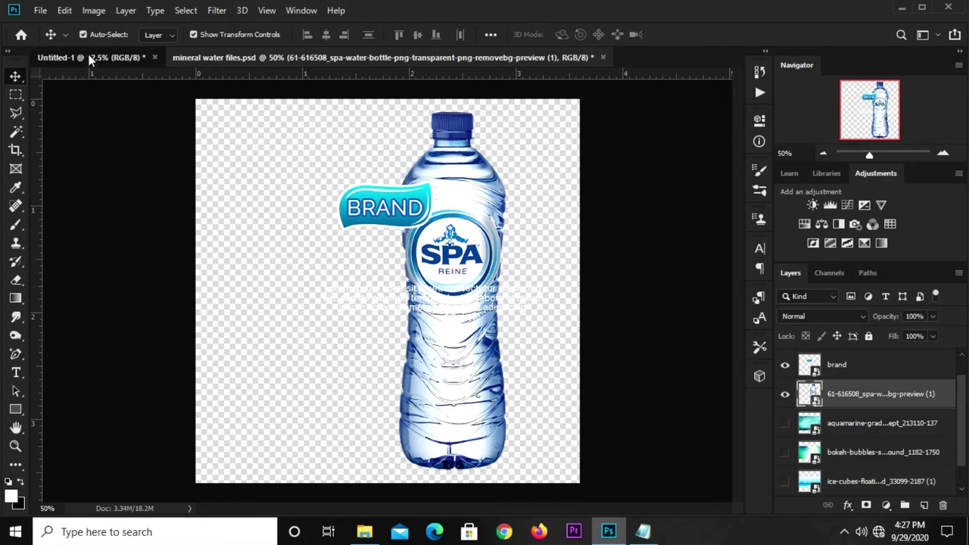
pyautogui.moveTo(182, 241); pyautogui.dragTo(201, 249)
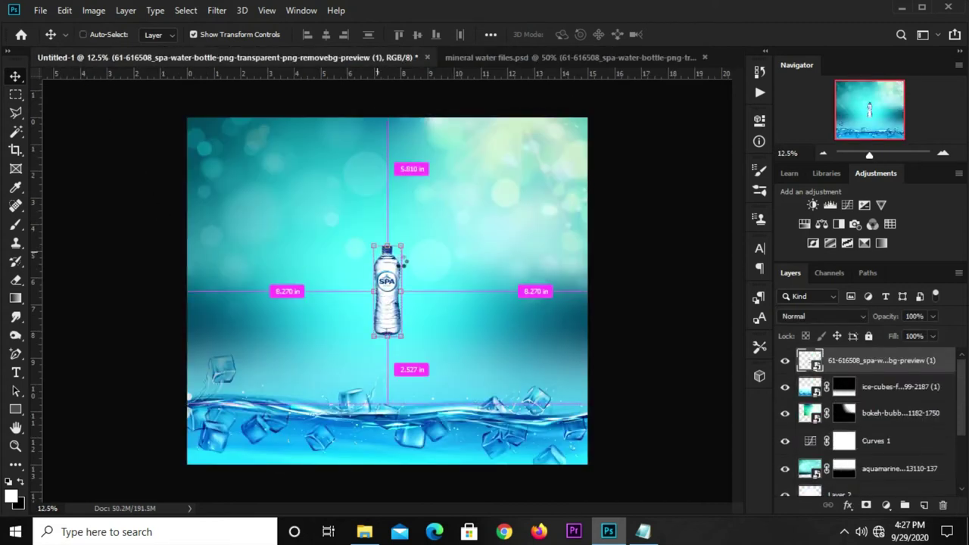
# Step: Scale the bottle to about 24.6%, tilt it -9.6° at upper left, and duplicate it
pyautogui.hotkey('ctrl', 't')
pyautogui.moveTo(393, 244); pyautogui.dragTo(386, 150)
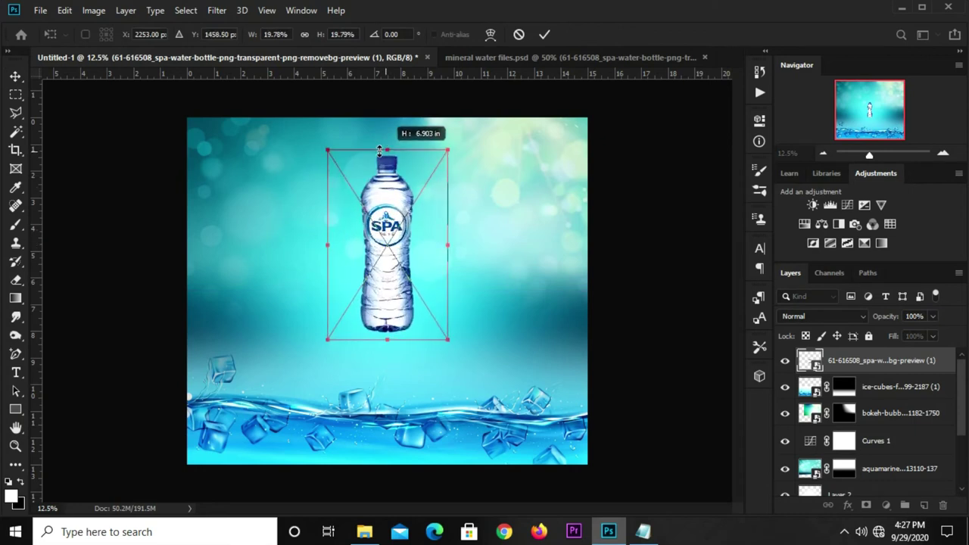
pyautogui.press('Return')
pyautogui.hotkey('ctrl', 't')
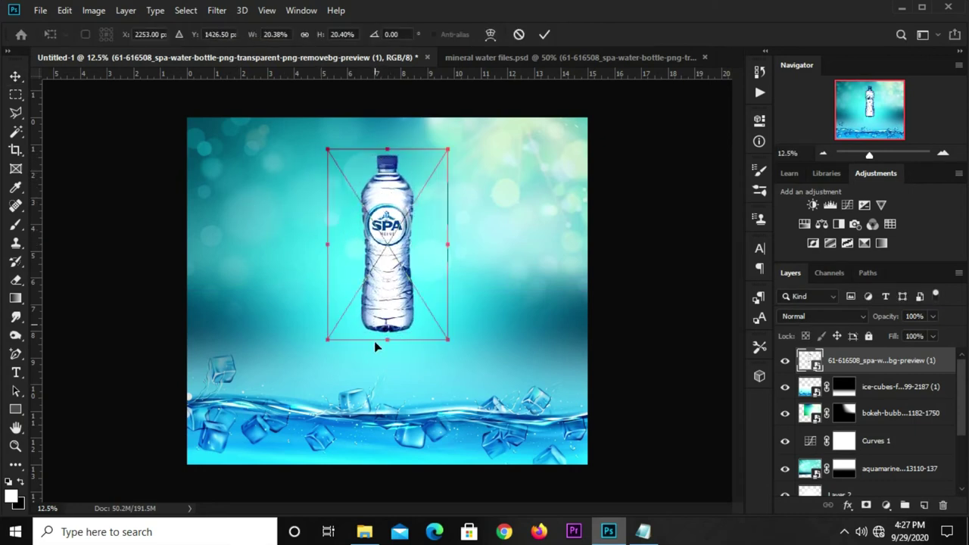
pyautogui.moveTo(387, 342); pyautogui.dragTo(387, 388)
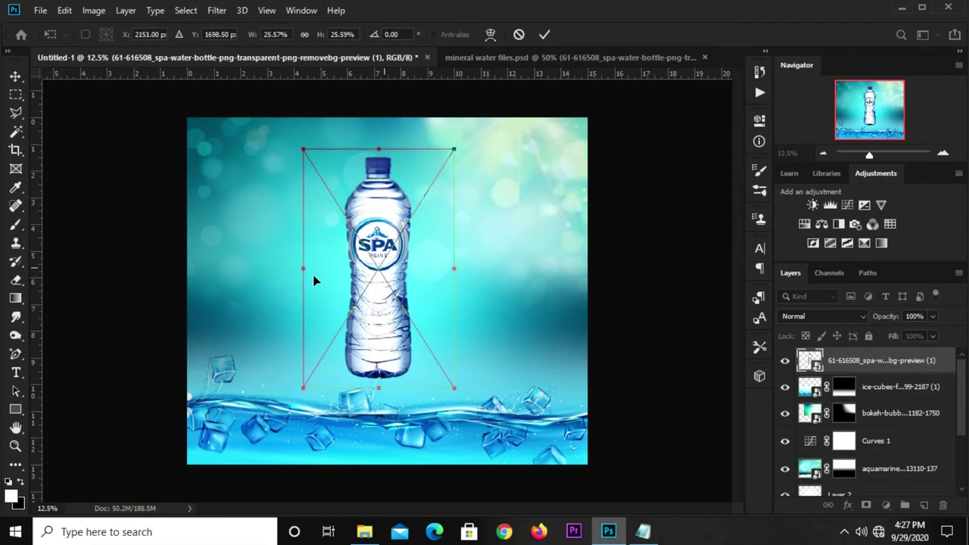
pyautogui.moveTo(316, 280); pyautogui.dragTo(253, 192)
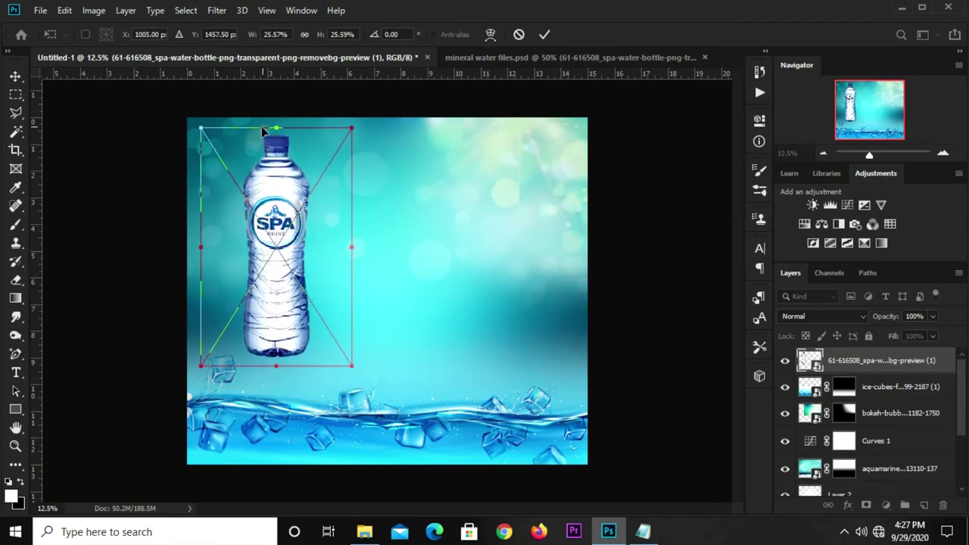
pyautogui.moveTo(276, 129); pyautogui.dragTo(273, 136)
pyautogui.moveTo(190, 198); pyautogui.dragTo(191, 237)
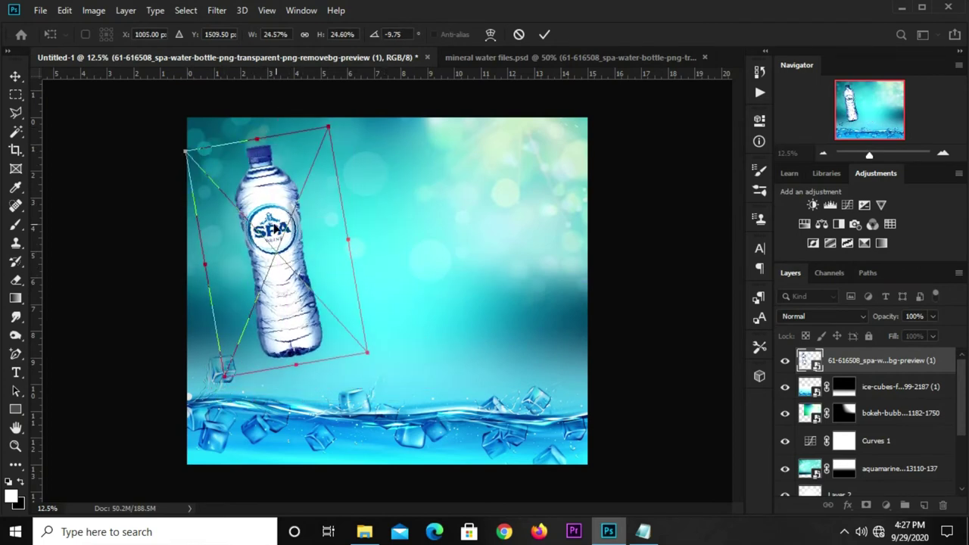
pyautogui.moveTo(368, 267); pyautogui.dragTo(372, 263)
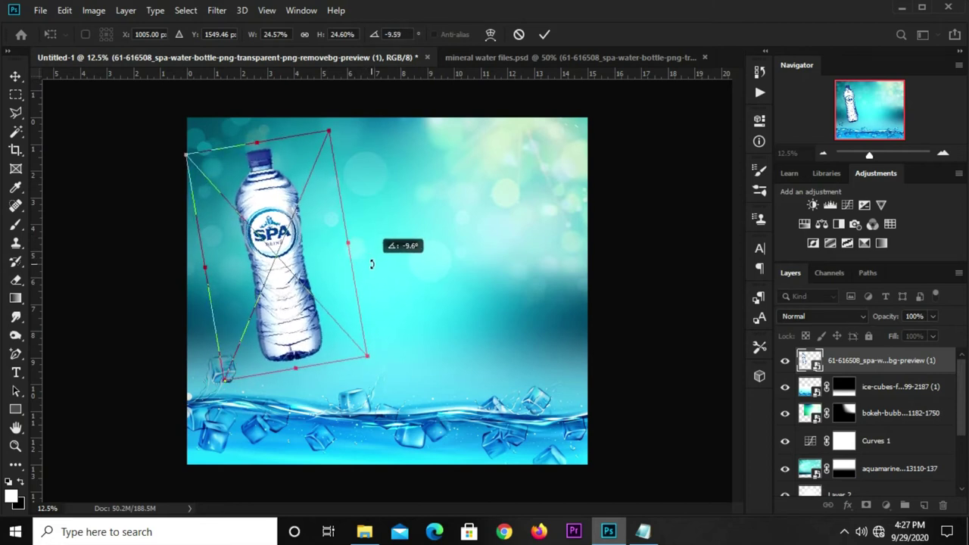
pyautogui.moveTo(274, 265)
pyautogui.mouseDown()
pyautogui.moveTo(277, 277)
pyautogui.moveTo(249, 282)
pyautogui.mouseUp()
pyautogui.press('Return')
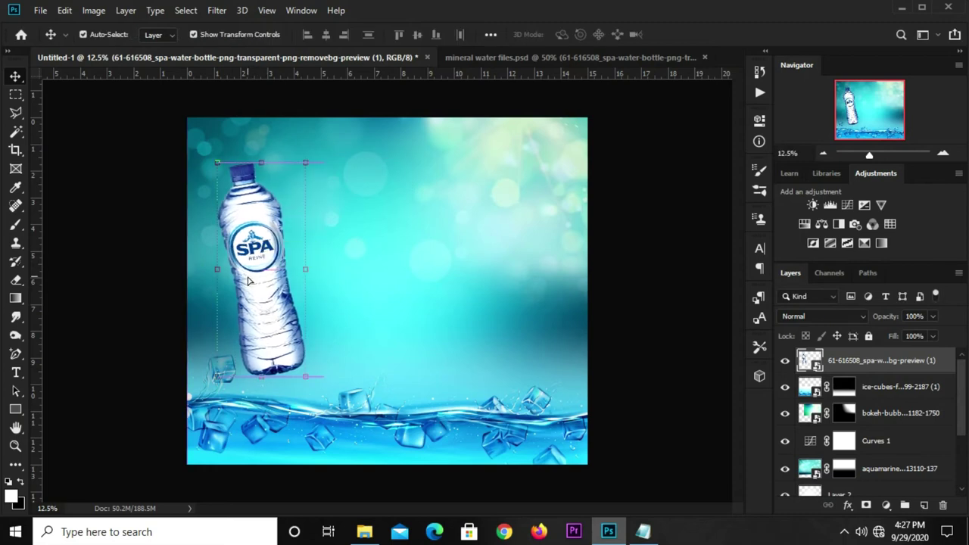
pyautogui.hotkey('ctrl', 'j')
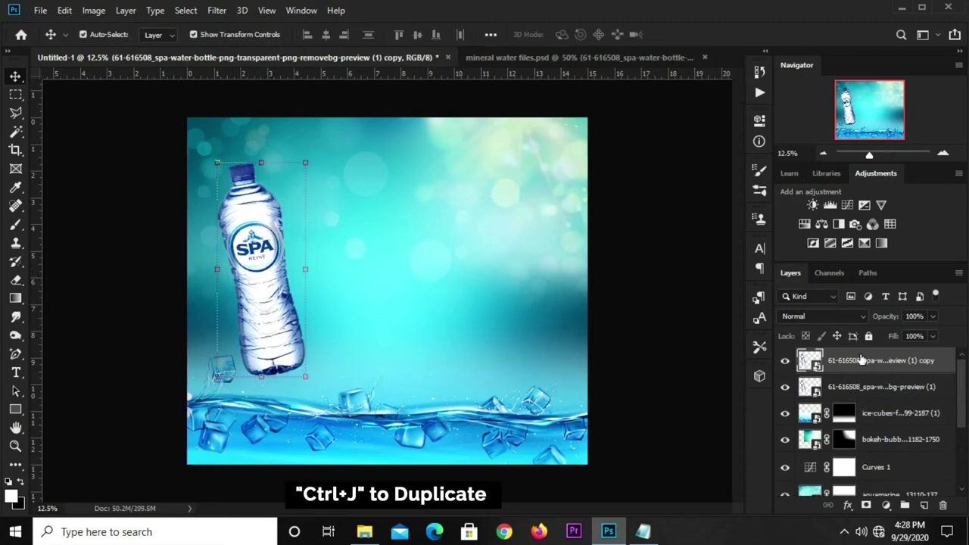
# Step: Move the bottle copy beside the original and resize it to about 19.1%
pyautogui.moveTo(269, 273); pyautogui.dragTo(314, 267)
pyautogui.hotkey('ctrl', 't')
pyautogui.moveTo(400, 154)
pyautogui.mouseDown()
pyautogui.moveTo(380, 139)
pyautogui.moveTo(366, 187)
pyautogui.mouseUp()
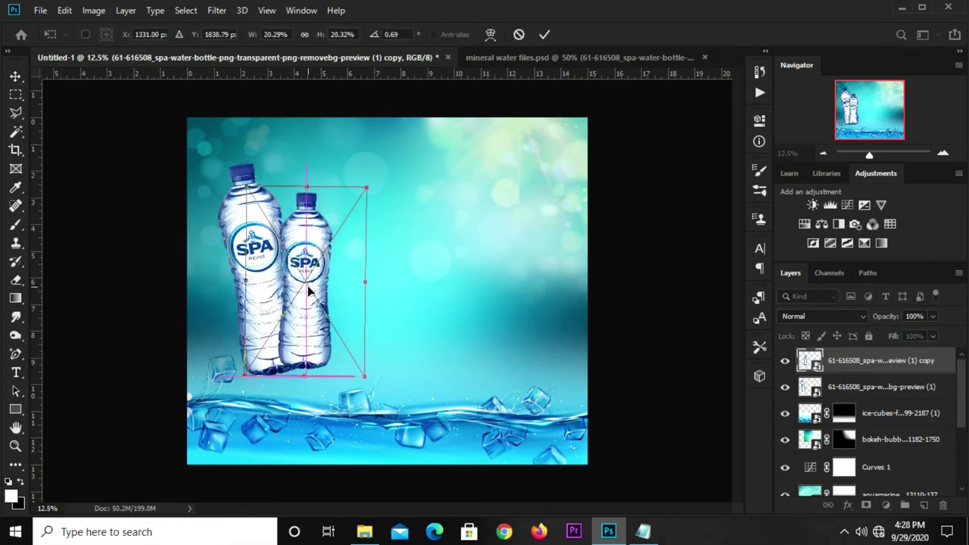
pyautogui.press('Return')
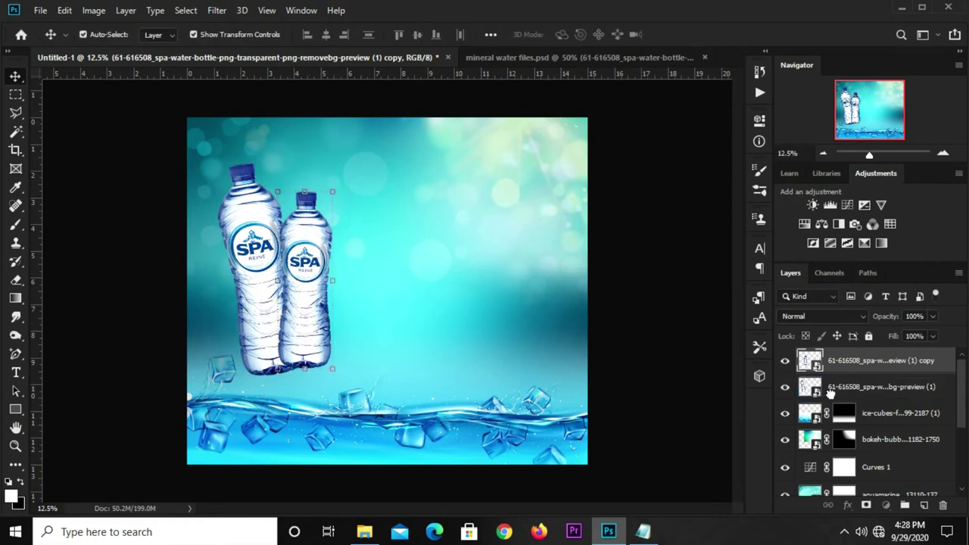
# Step: Put the small bottle behind the large one, rotate it about 7.87°, then select both bottles
pyautogui.moveTo(831, 390); pyautogui.dragTo(831, 395)
pyautogui.hotkey('ctrl', 't')
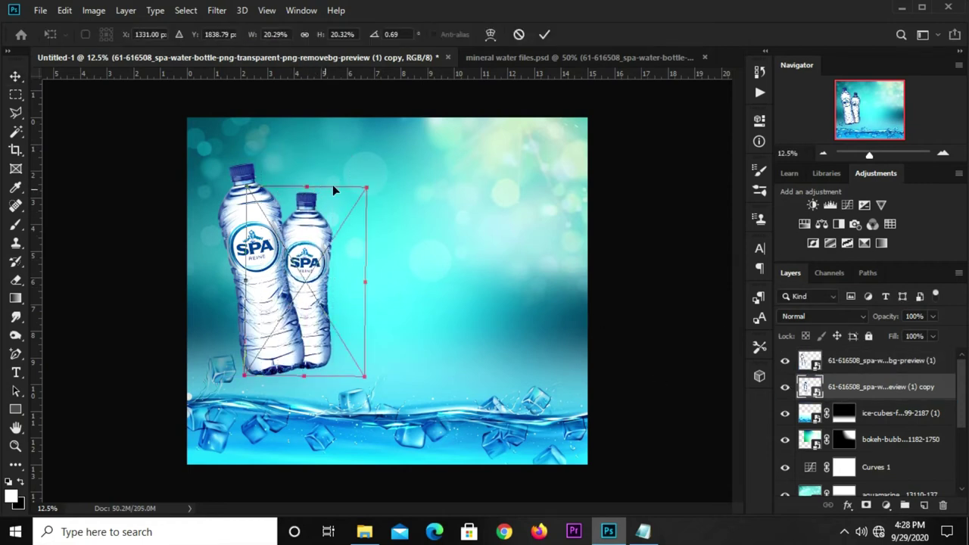
pyautogui.moveTo(372, 184); pyautogui.dragTo(382, 199)
pyautogui.moveTo(309, 268)
pyautogui.mouseDown()
pyautogui.moveTo(318, 277)
pyautogui.moveTo(318, 266)
pyautogui.mouseUp()
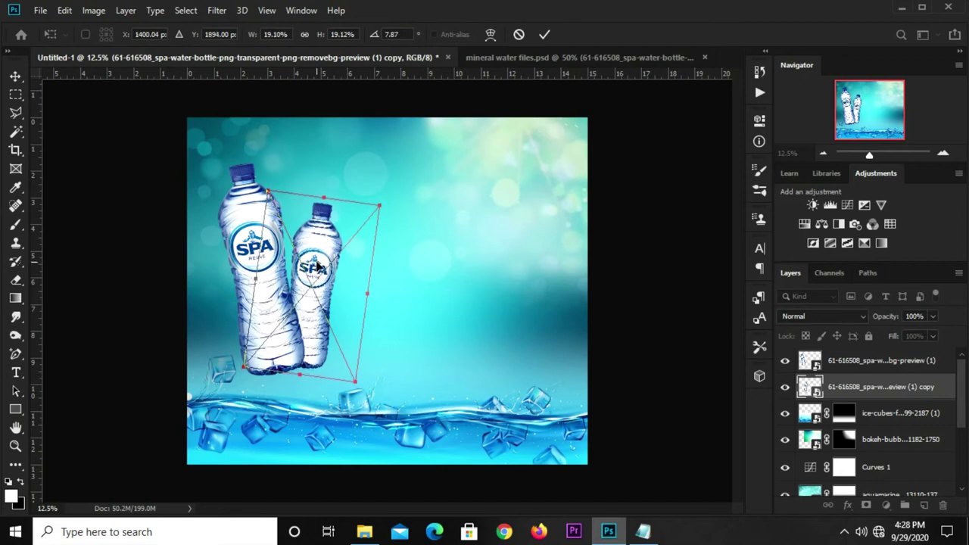
pyautogui.press('Return')
pyautogui.click(130, 274)
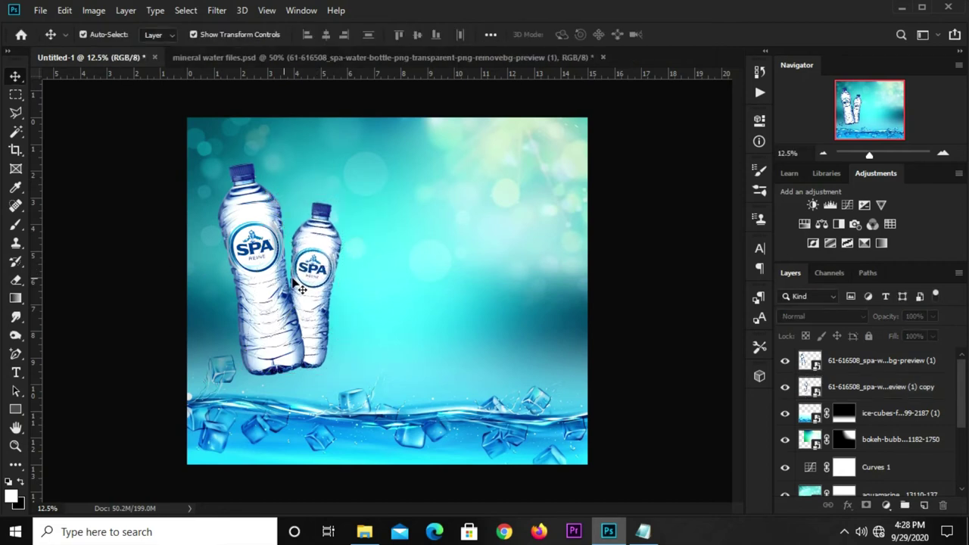
pyautogui.click(306, 283)
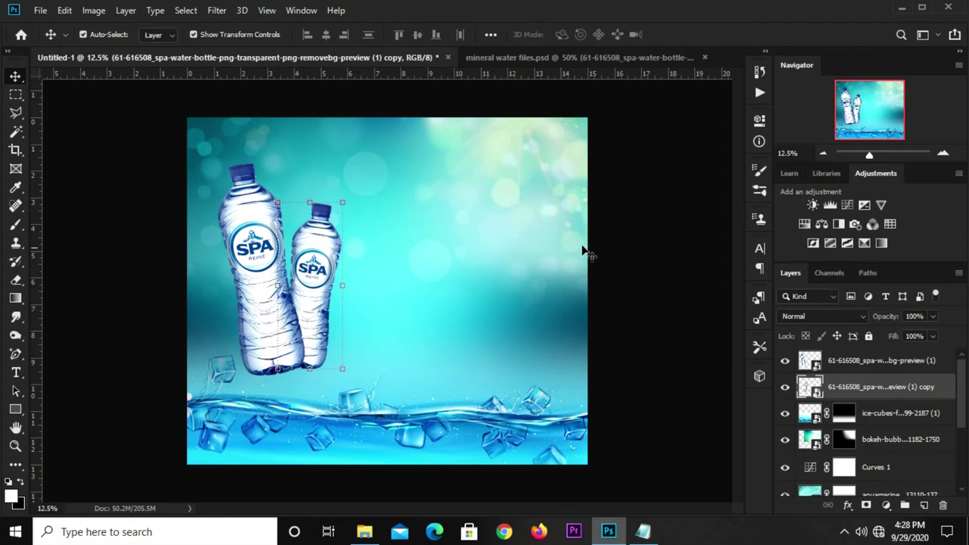
pyautogui.click(619, 255)
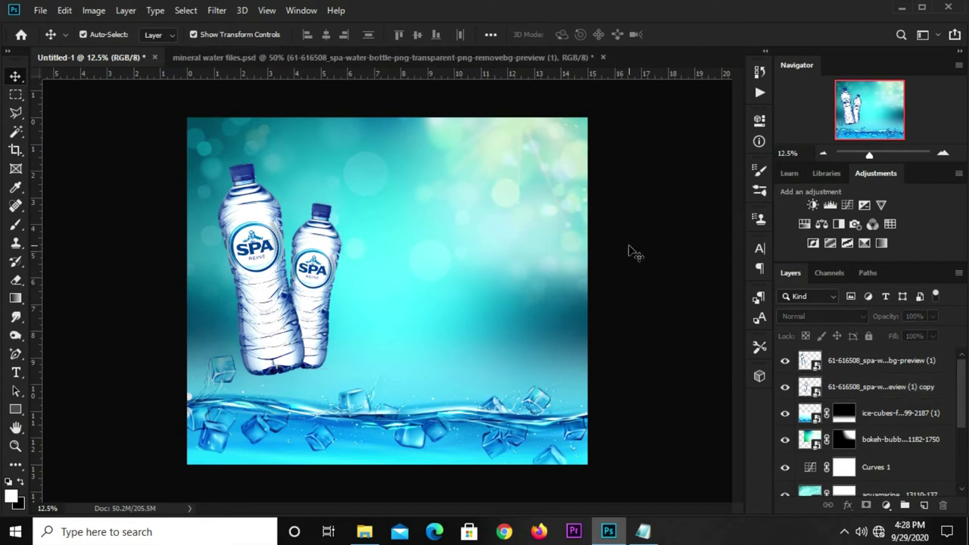
pyautogui.click(879, 387)
# Step: Scale both bottle layers together to about 106.65% and nudge them into place at upper left
pyautogui.keyDown('shift'); pyautogui.click(879, 361); pyautogui.keyUp('shift')
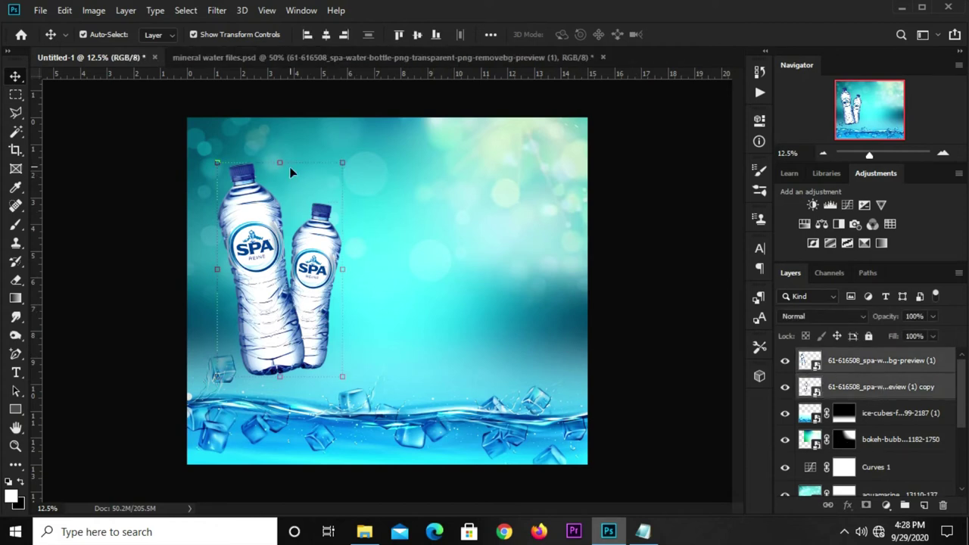
pyautogui.hotkey('ctrl', 't')
pyautogui.moveTo(289, 162); pyautogui.dragTo(289, 140)
pyautogui.moveTo(263, 234); pyautogui.dragTo(269, 246)
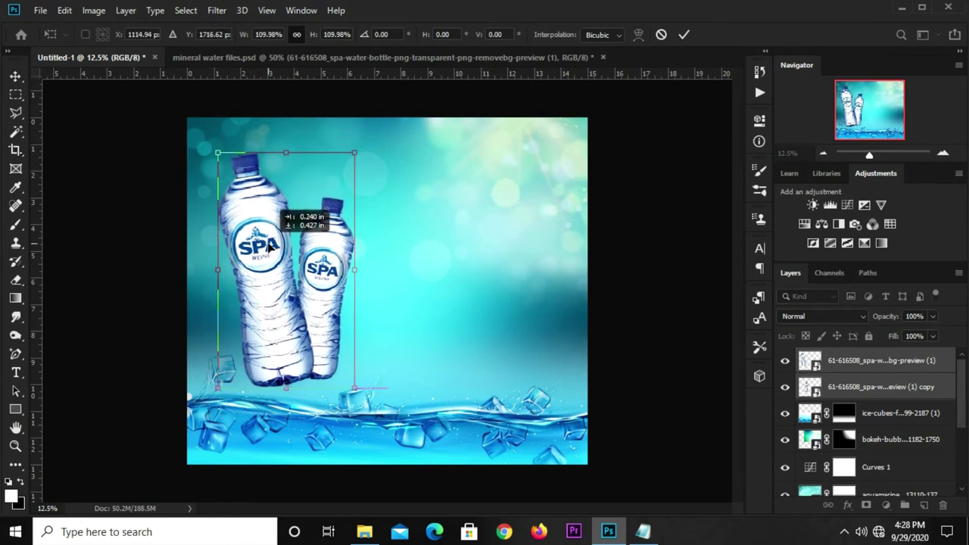
pyautogui.moveTo(354, 152); pyautogui.dragTo(347, 161)
pyautogui.moveTo(307, 247); pyautogui.dragTo(302, 241)
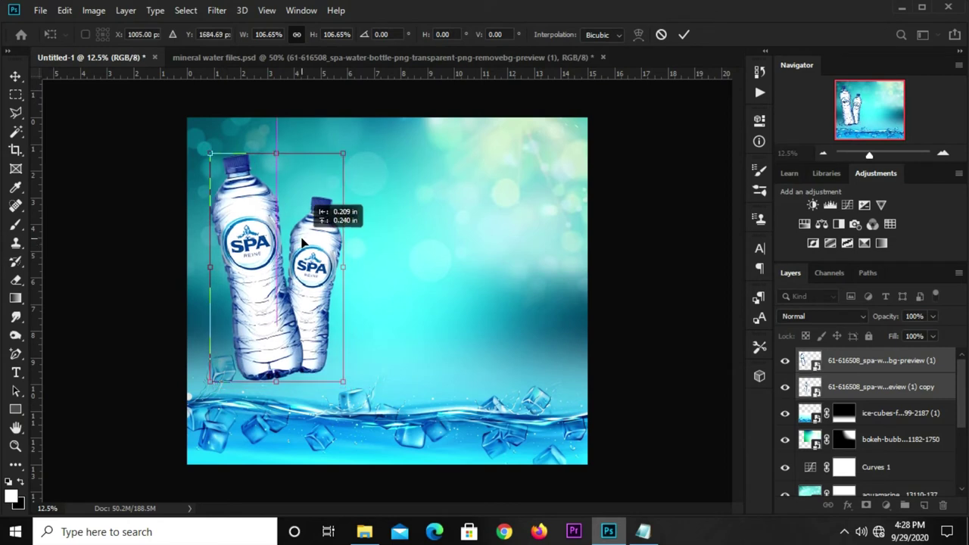
pyautogui.hotkey('shift', 'Right')
pyautogui.hotkey('shift', 'Right')
pyautogui.hotkey('shift', 'Right')
pyautogui.hotkey('shift', 'Right')
pyautogui.hotkey('shift', 'Right')
pyautogui.hotkey('shift', 'Right')
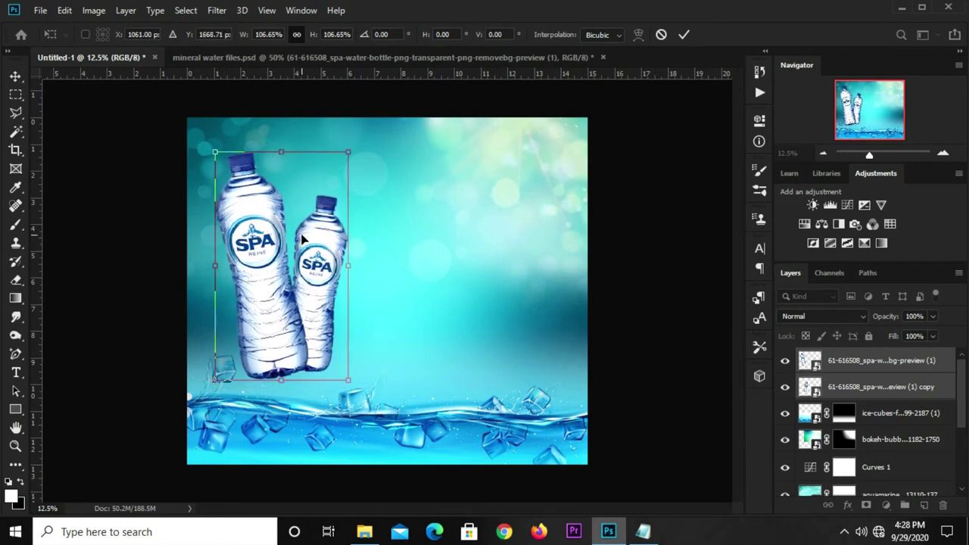
pyautogui.press('Return')
pyautogui.click(632, 280)
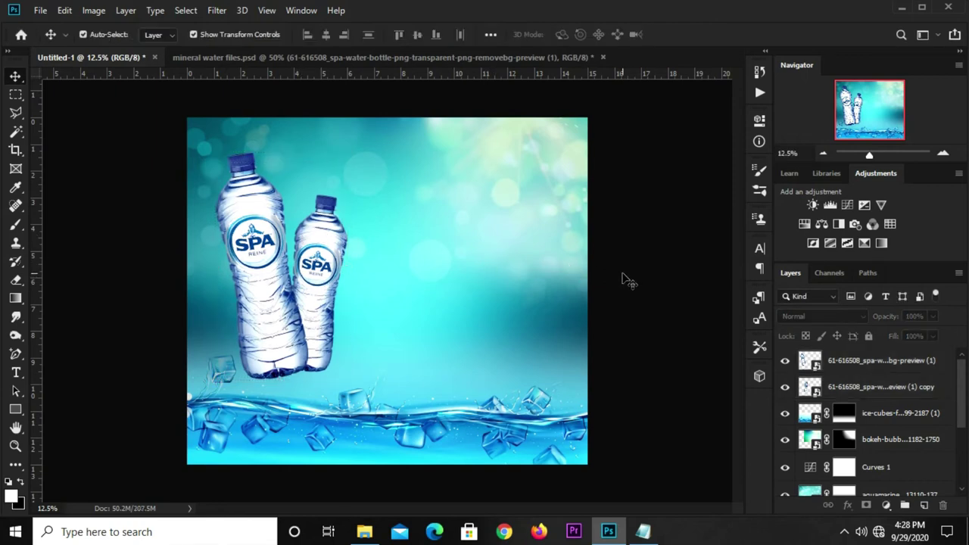
# Step: Copy the BRAND badge into the poster at about 35%, placed at the upper right
pyautogui.click(451, 55)
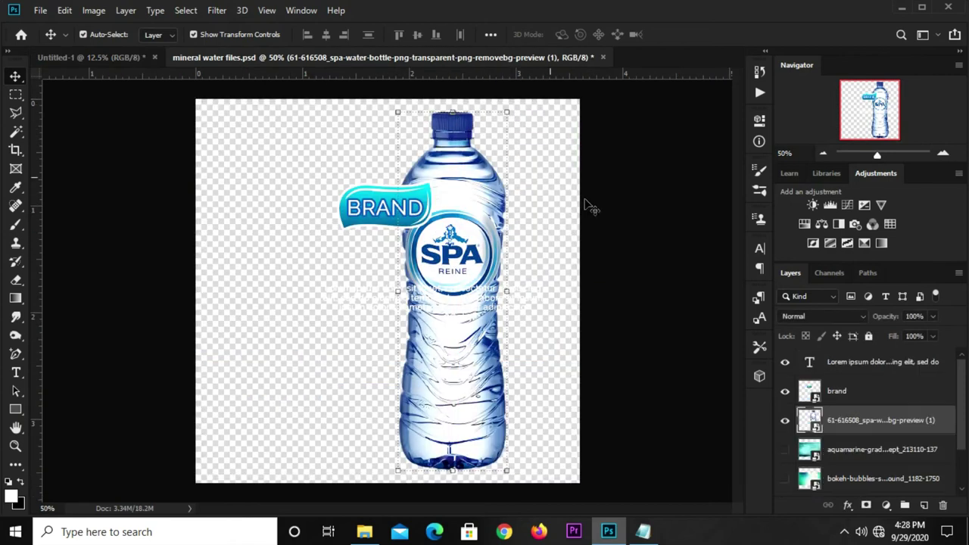
pyautogui.click(361, 219)
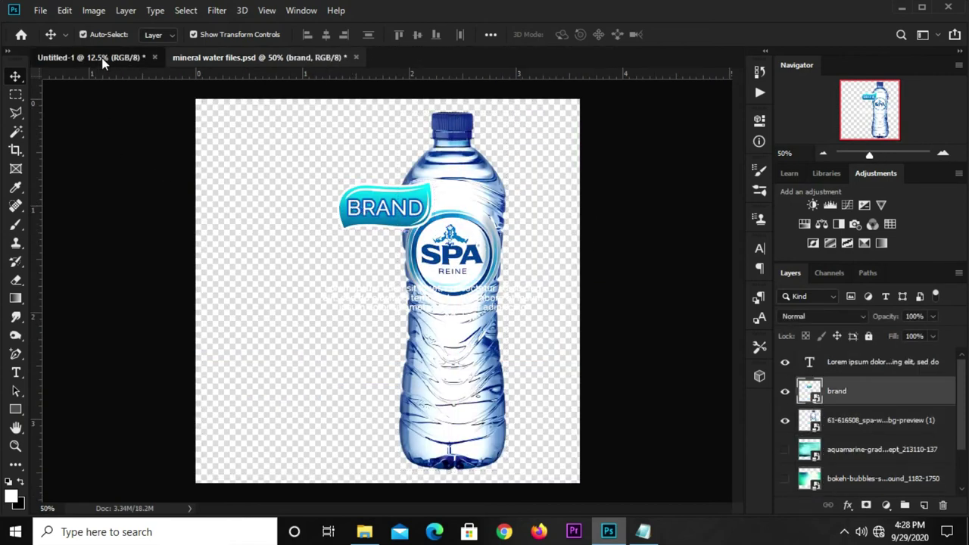
pyautogui.moveTo(99, 62)
pyautogui.mouseDown()
pyautogui.moveTo(383, 287)
pyautogui.moveTo(464, 259)
pyautogui.moveTo(490, 206)
pyautogui.moveTo(482, 200)
pyautogui.mouseUp()
pyautogui.press('Return')
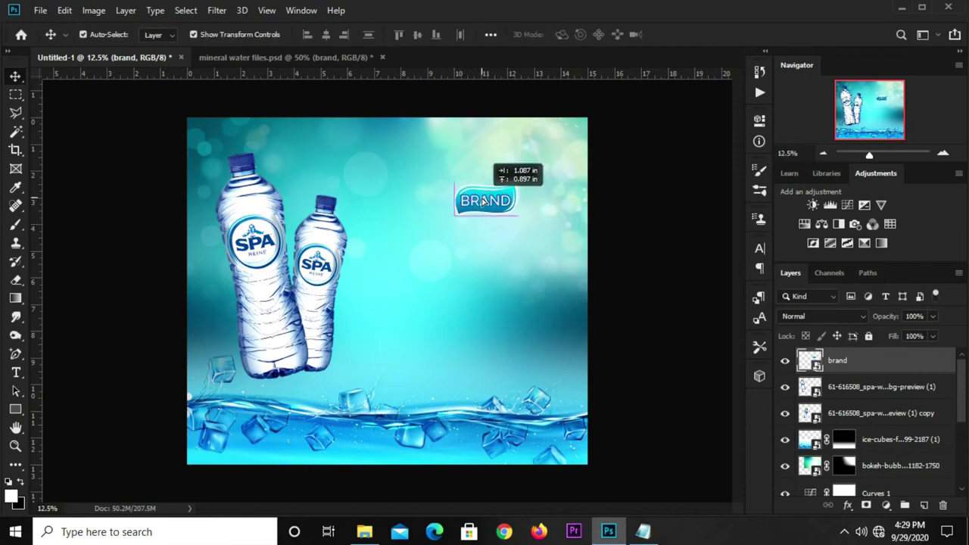
pyautogui.click(621, 240)
# Step: Copy the word 'Mineral' from the Notepad notes
pyautogui.click(653, 527)
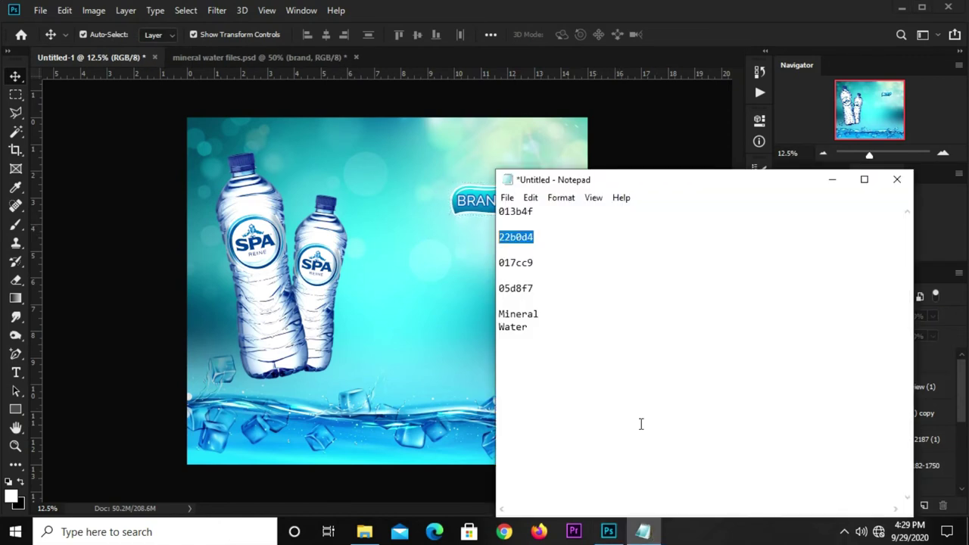
pyautogui.click(499, 314)
pyautogui.doubleClick(530, 314)
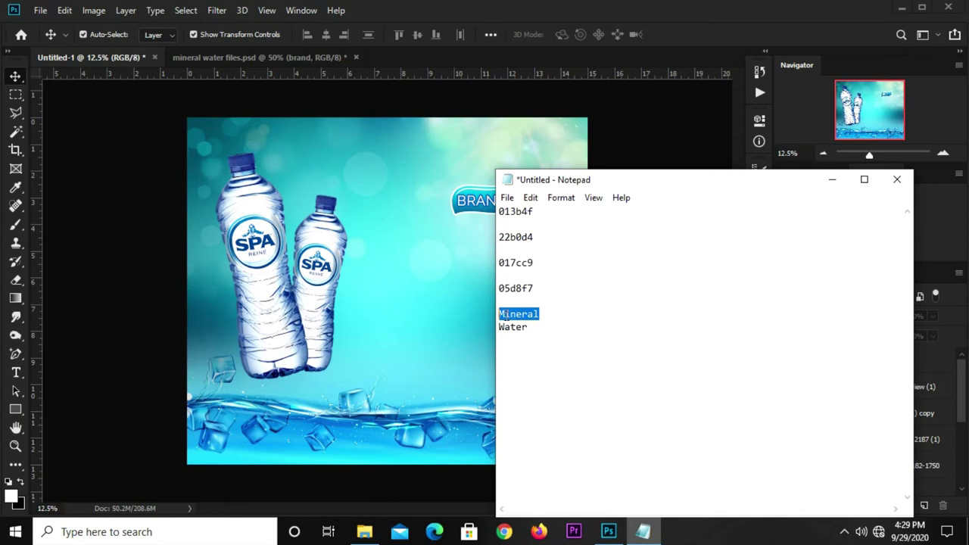
pyautogui.rightClick(507, 315)
pyautogui.click(542, 144)
pyautogui.click(502, 108)
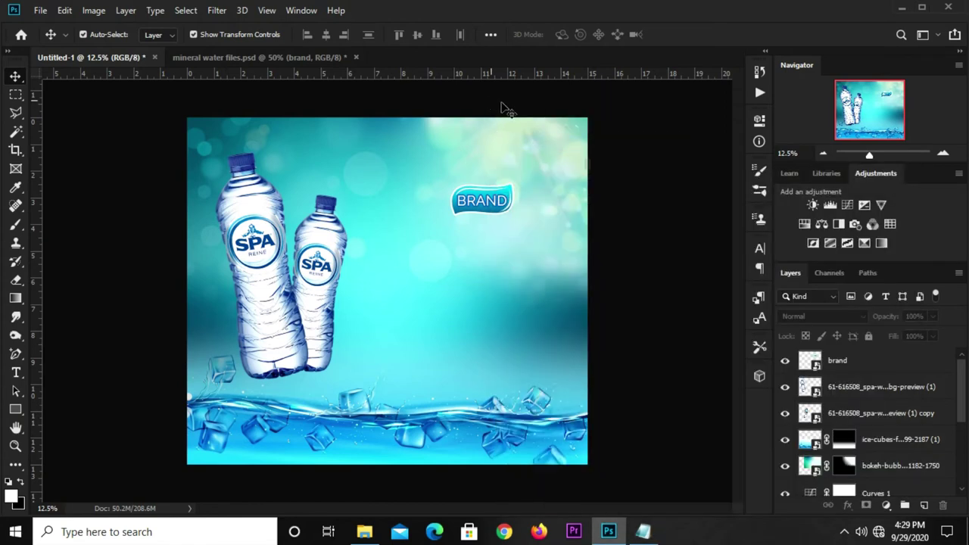
# Step: Set the Type tool to Lobster 1.4 at 30 pt
pyautogui.click(17, 375)
pyautogui.click(162, 35)
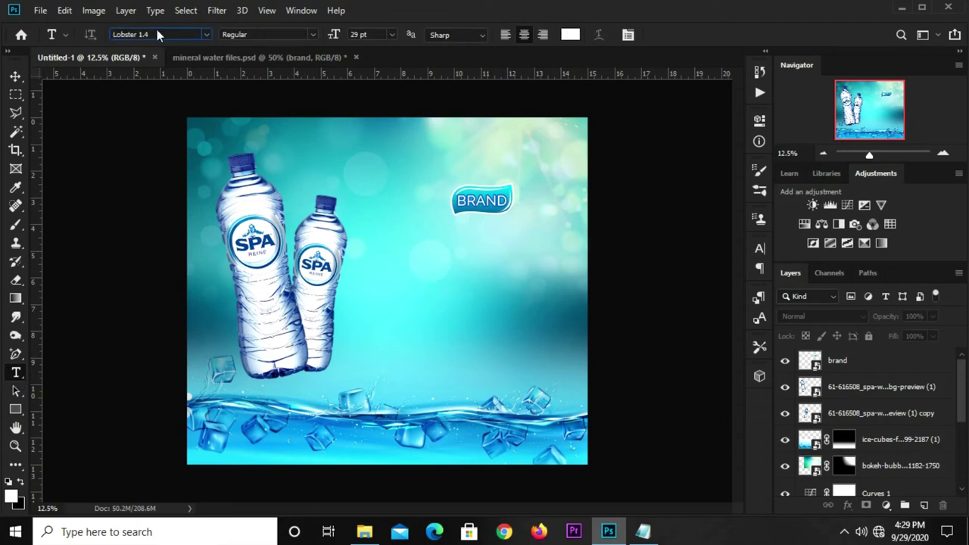
pyautogui.moveTo(156, 34); pyautogui.dragTo(114, 34)
pyautogui.click(391, 34)
pyautogui.click(360, 173)
# Step: Type 'Mineral' on the poster and enlarge it to about 464%
pyautogui.click(449, 262)
pyautogui.write('Mineral')
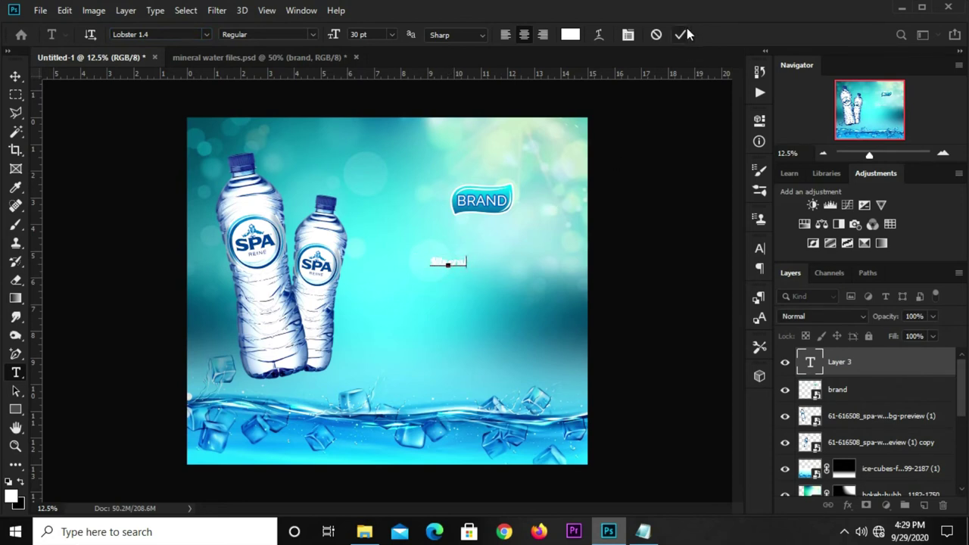
pyautogui.click(681, 35)
pyautogui.hotkey('ctrl', 't')
pyautogui.moveTo(453, 277); pyautogui.dragTo(461, 317)
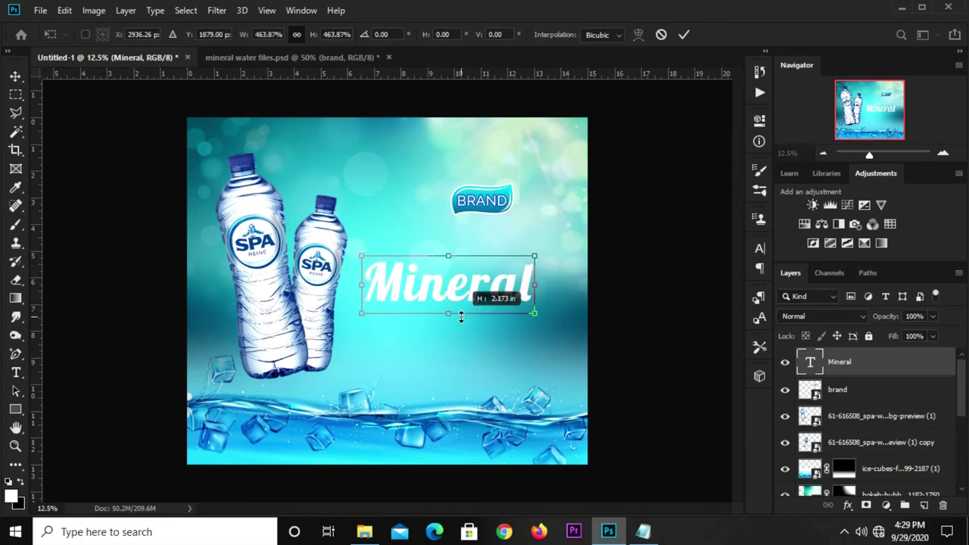
pyautogui.press('t')
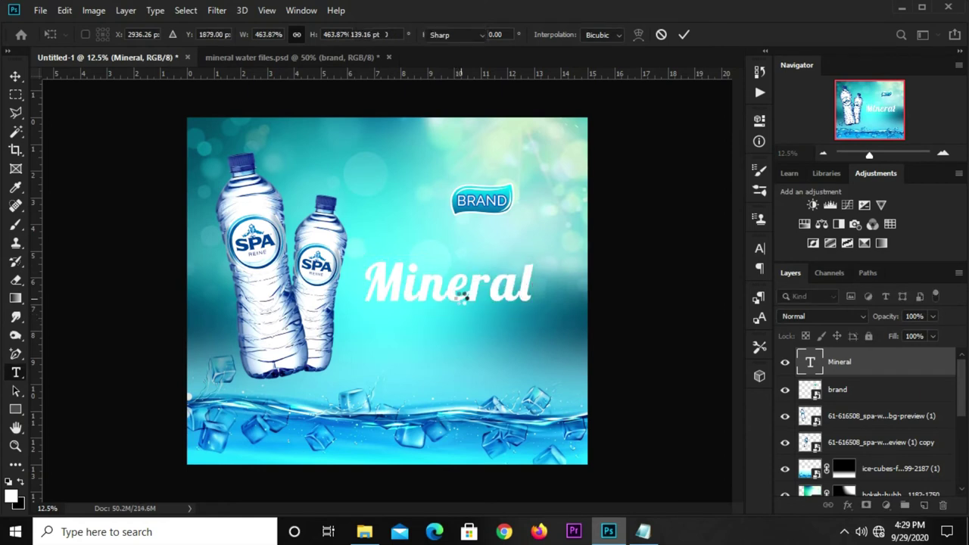
# Step: Move Mineral up beneath the BRAND badge and copy colour code 05d8f7 from the notes
pyautogui.click(16, 76)
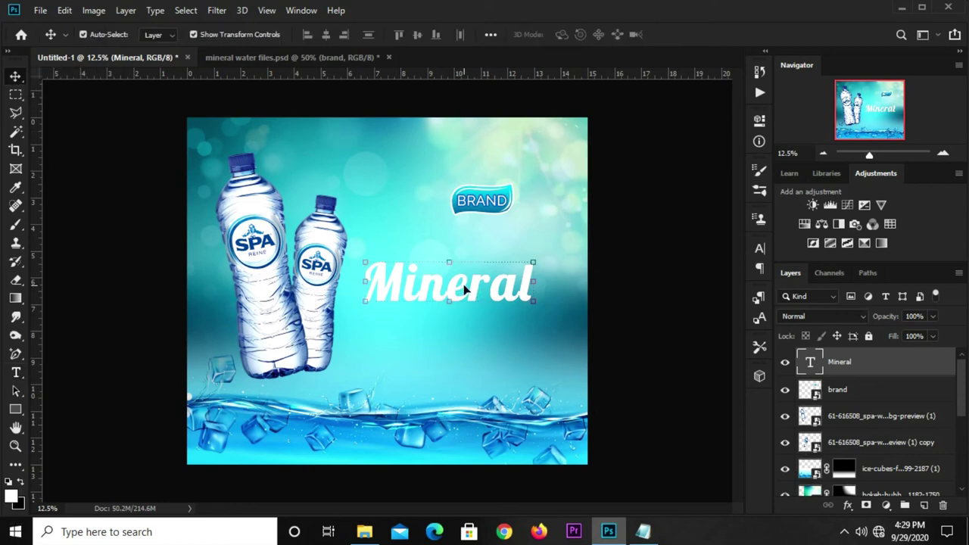
pyautogui.moveTo(464, 286); pyautogui.dragTo(489, 259)
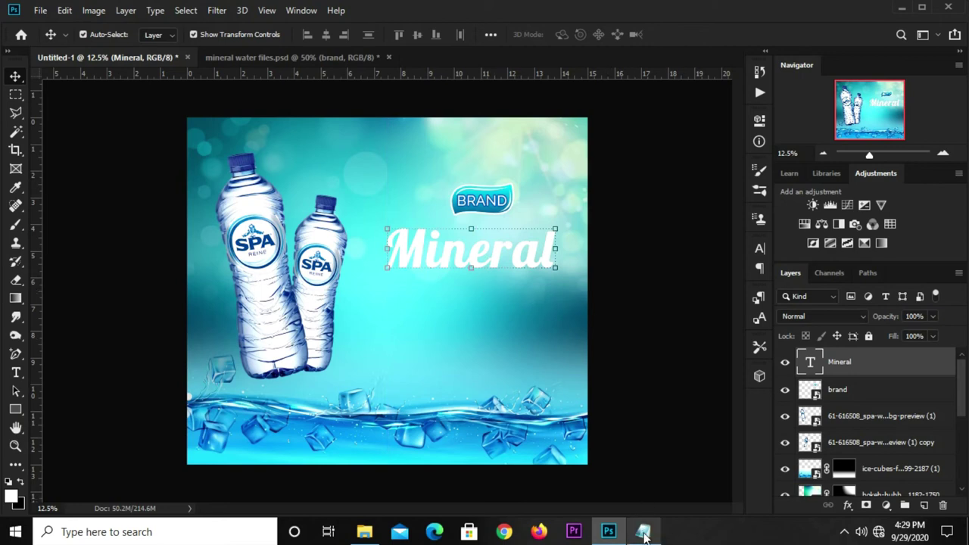
pyautogui.click(643, 532)
pyautogui.doubleClick(516, 288)
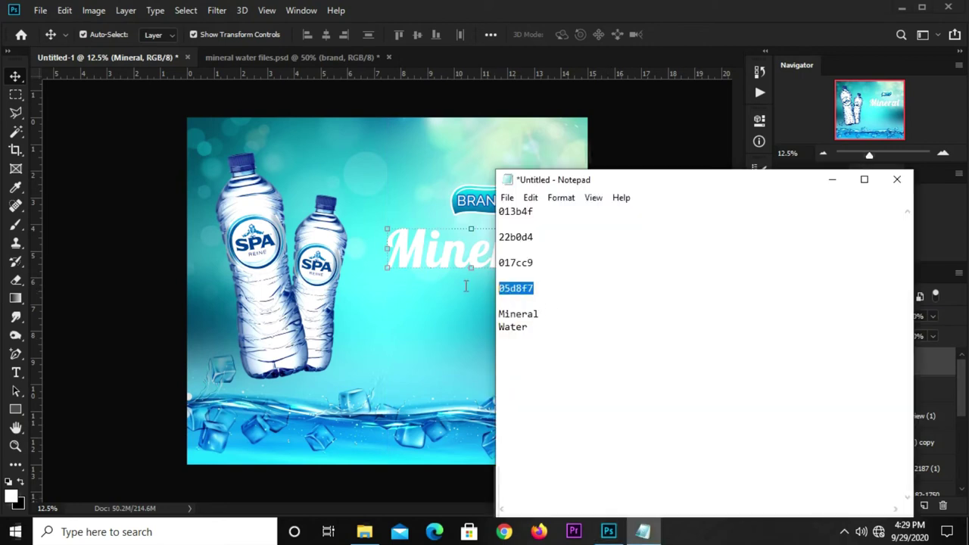
pyautogui.rightClick(515, 287)
pyautogui.click(551, 333)
pyautogui.click(167, 274)
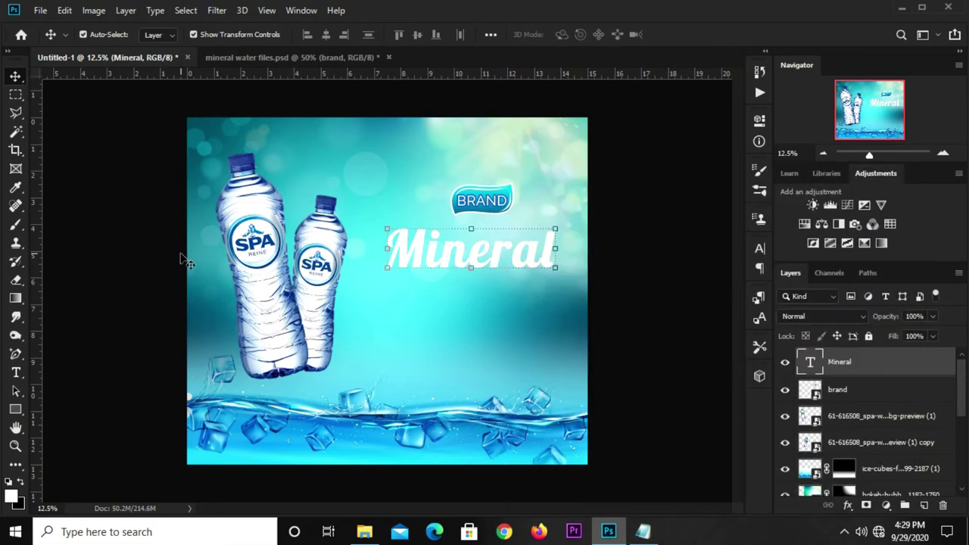
# Step: Set the Mineral text colour to cyan 05d8f7 in the Character panel
pyautogui.click(760, 249)
pyautogui.click(715, 331)
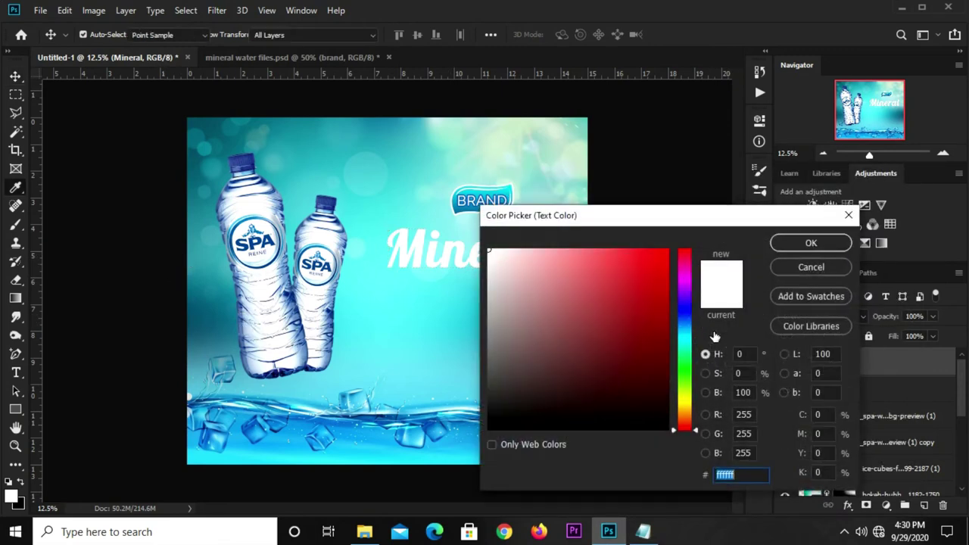
pyautogui.rightClick(727, 477)
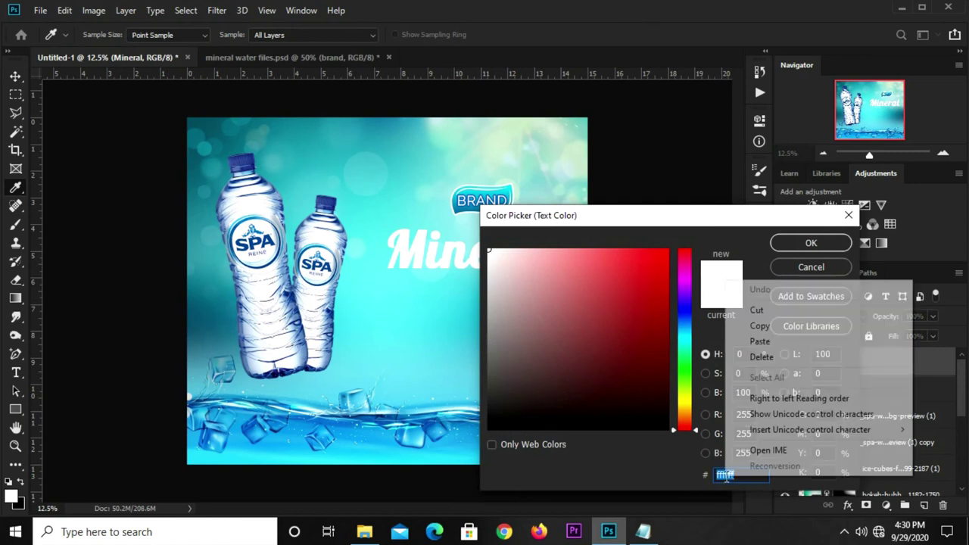
pyautogui.click(760, 342)
pyautogui.click(794, 243)
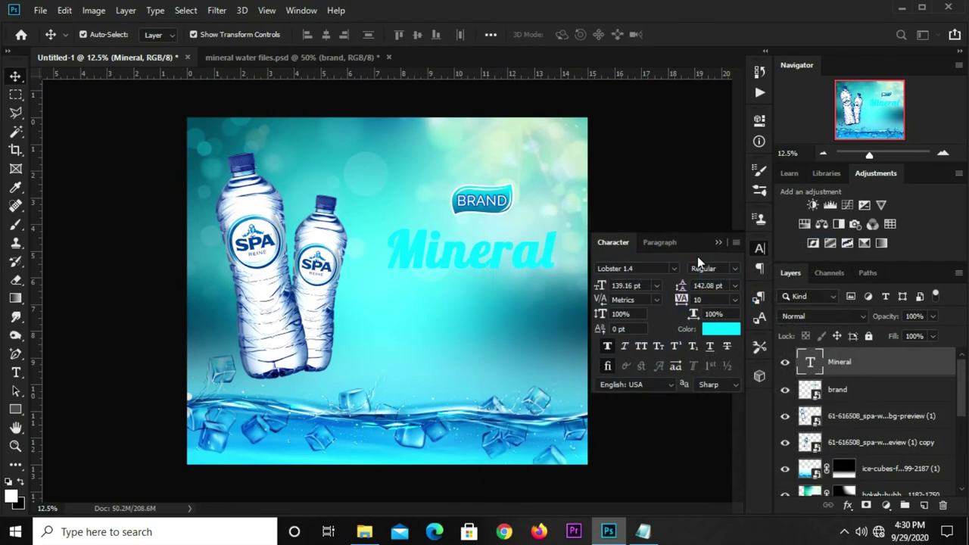
pyautogui.click(735, 233)
pyautogui.click(685, 211)
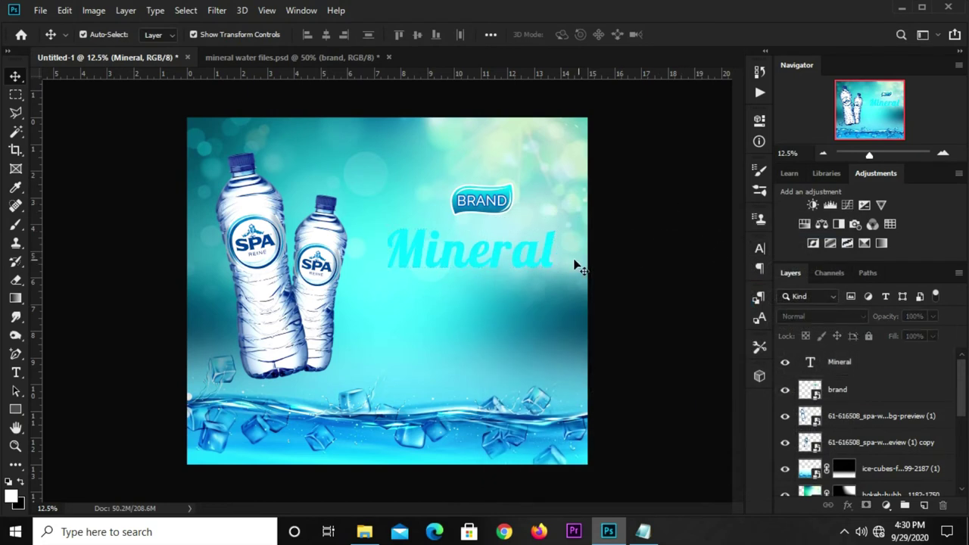
pyautogui.click(534, 260)
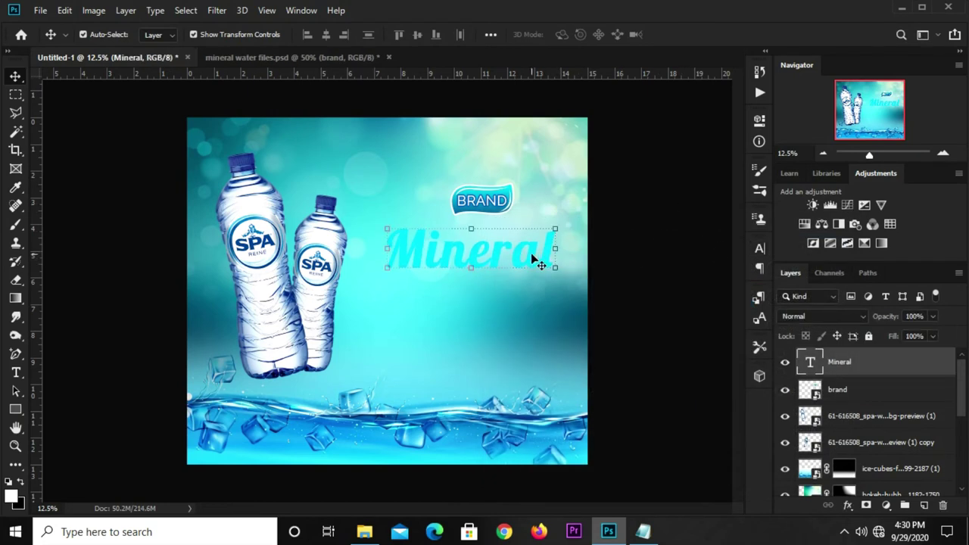
# Step: Duplicate the Mineral title directly below itself and copy the word 'Water' from the notes
pyautogui.moveTo(526, 250); pyautogui.dragTo(520, 297)
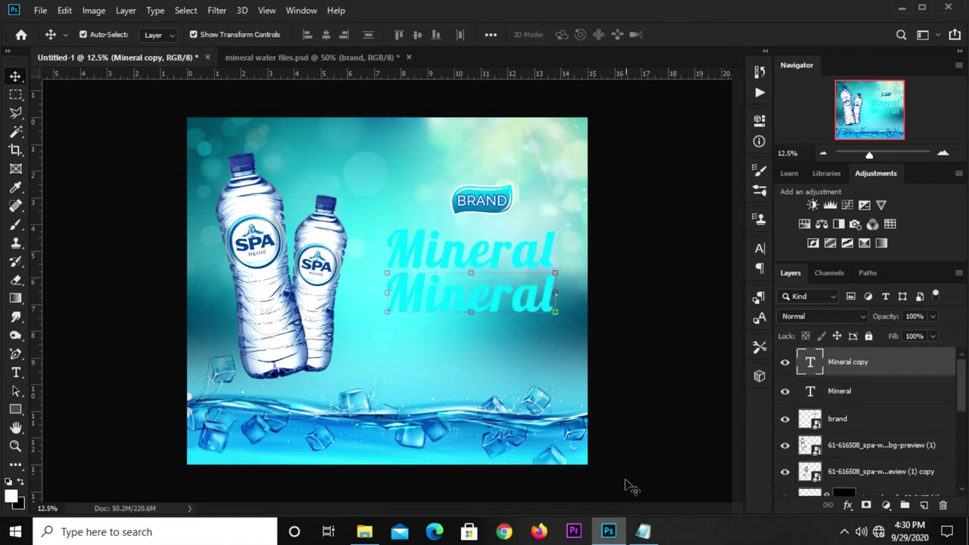
pyautogui.click(643, 532)
pyautogui.moveTo(543, 331); pyautogui.dragTo(498, 328)
pyautogui.rightClick(504, 328)
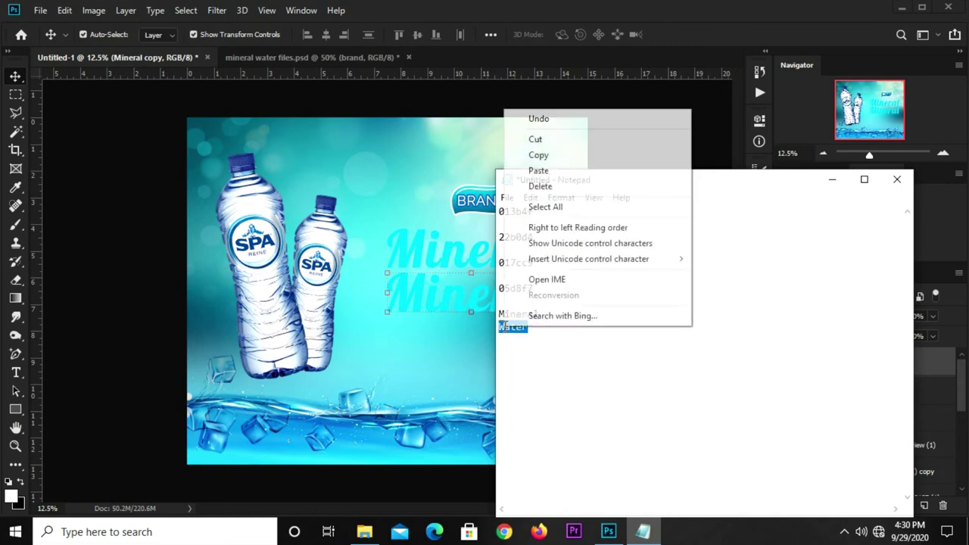
pyautogui.click(539, 155)
pyautogui.click(500, 108)
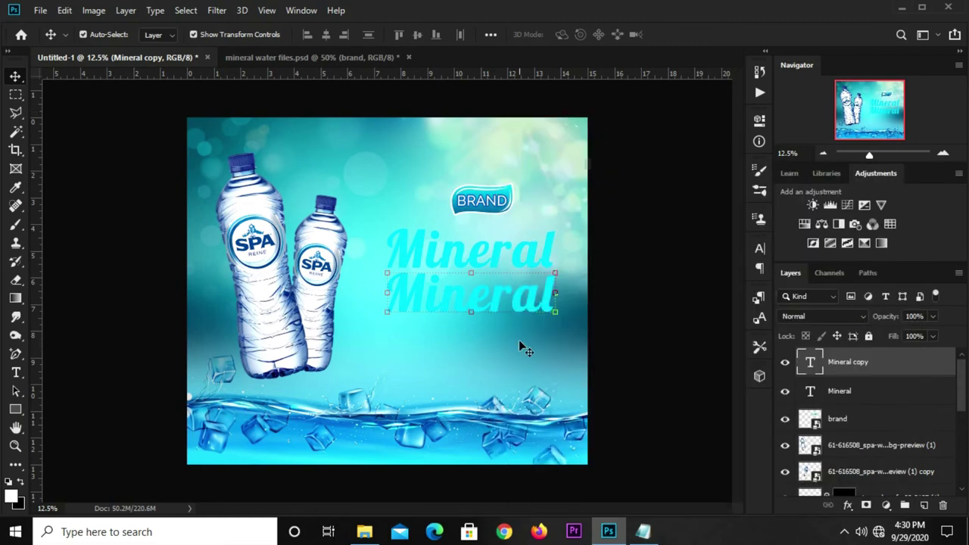
# Step: Replace the duplicate title's text with the pasted 'Water' and commit the edit
pyautogui.press('t')
pyautogui.click(467, 295)
pyautogui.hotkey('ctrl', 'a')
pyautogui.hotkey('ctrl', 'v')
pyautogui.click(681, 41)
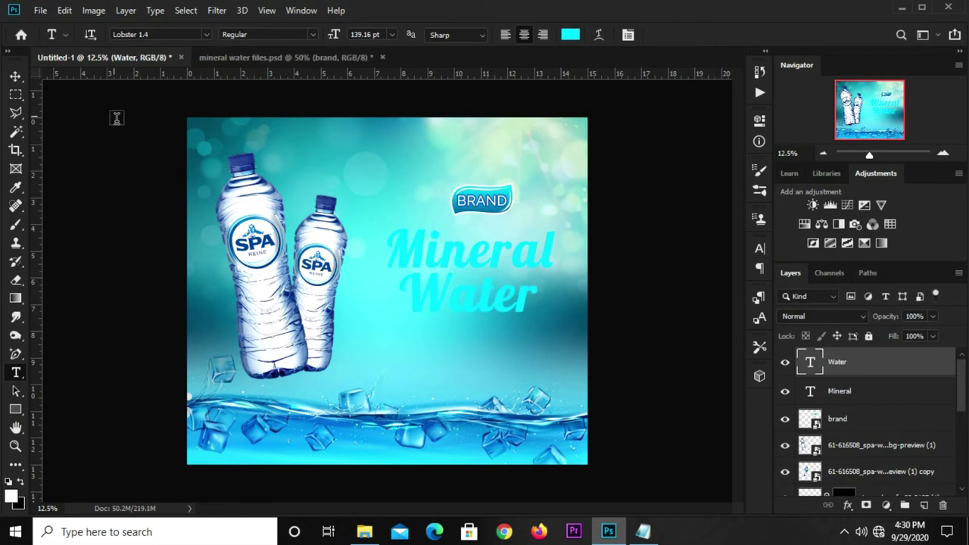
pyautogui.click(15, 77)
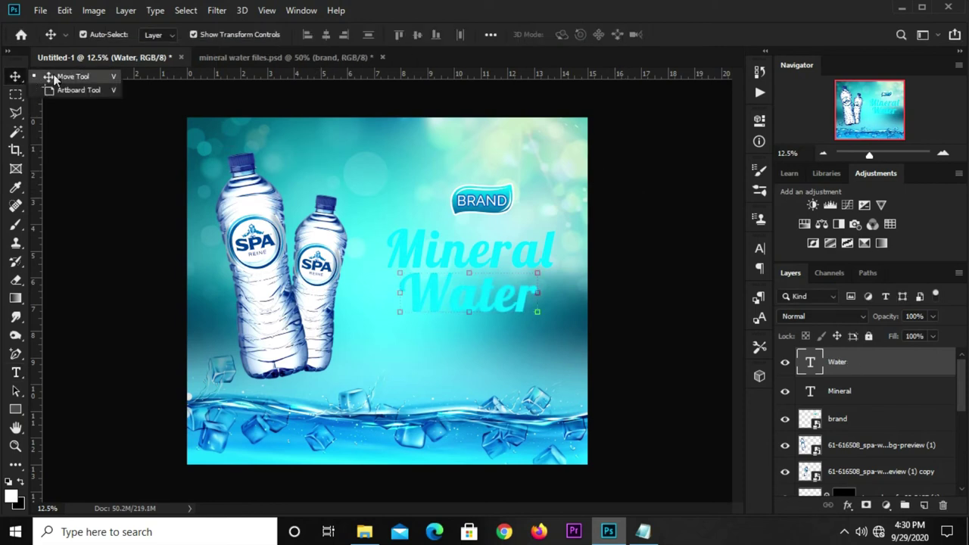
pyautogui.click(108, 279)
pyautogui.click(450, 299)
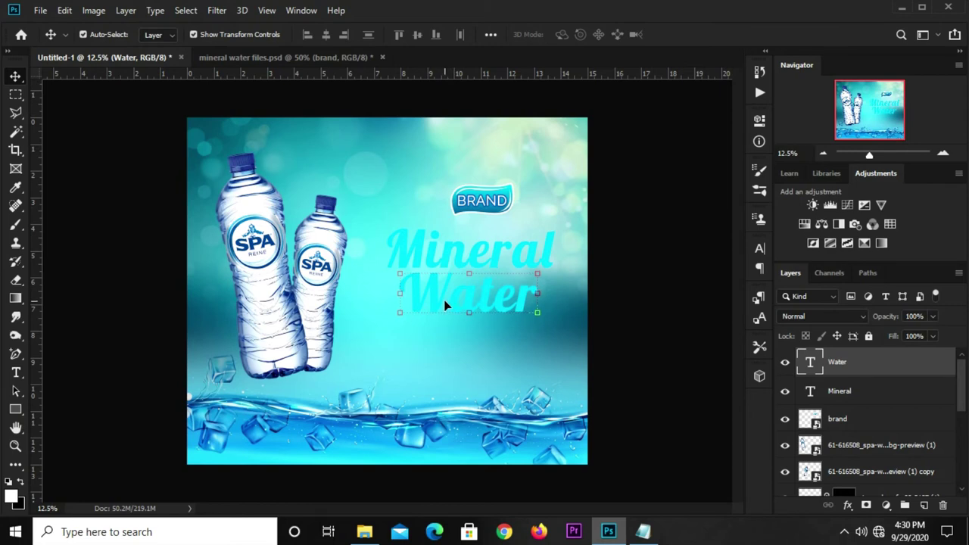
# Step: Add a new Layer 3 and place it beneath the brand badge layer
pyautogui.click(635, 257)
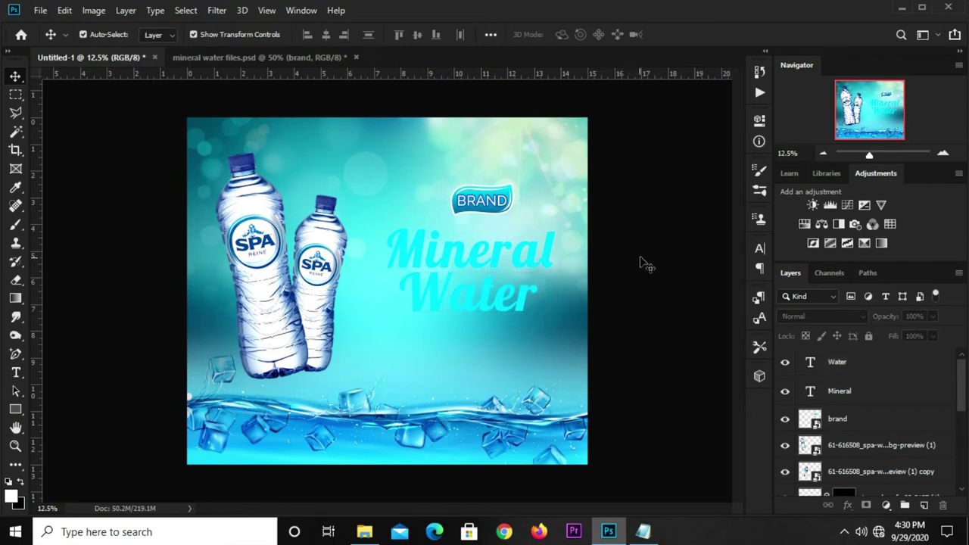
pyautogui.click(860, 422)
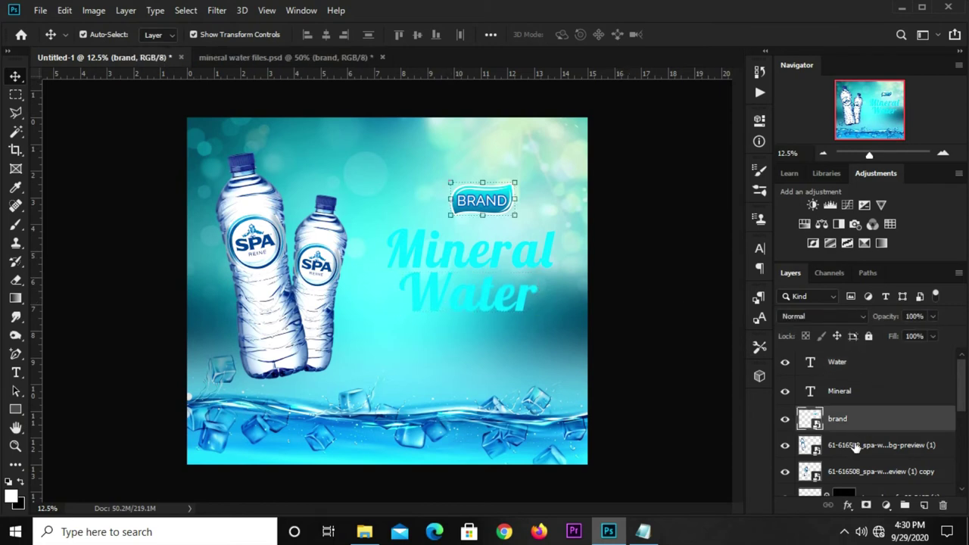
pyautogui.click(923, 507)
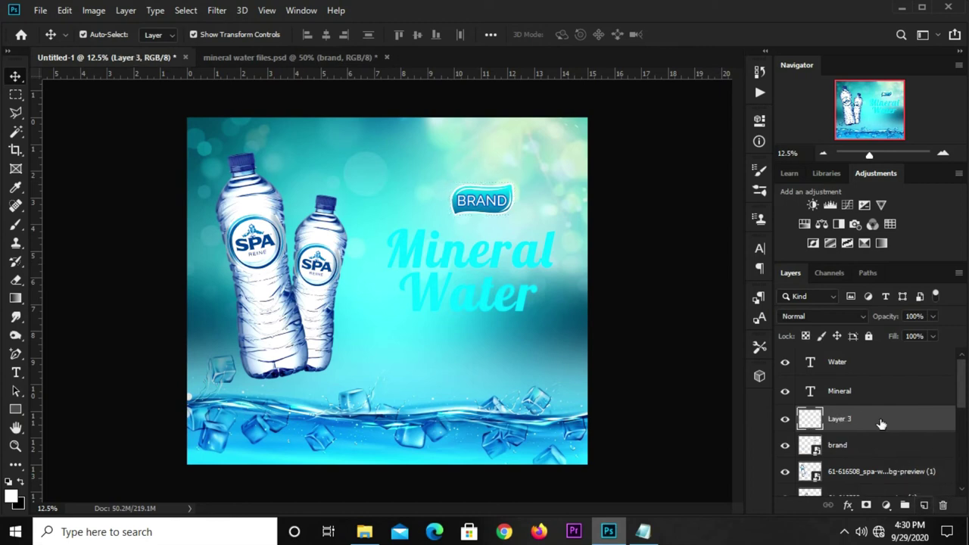
pyautogui.moveTo(886, 419); pyautogui.dragTo(867, 453)
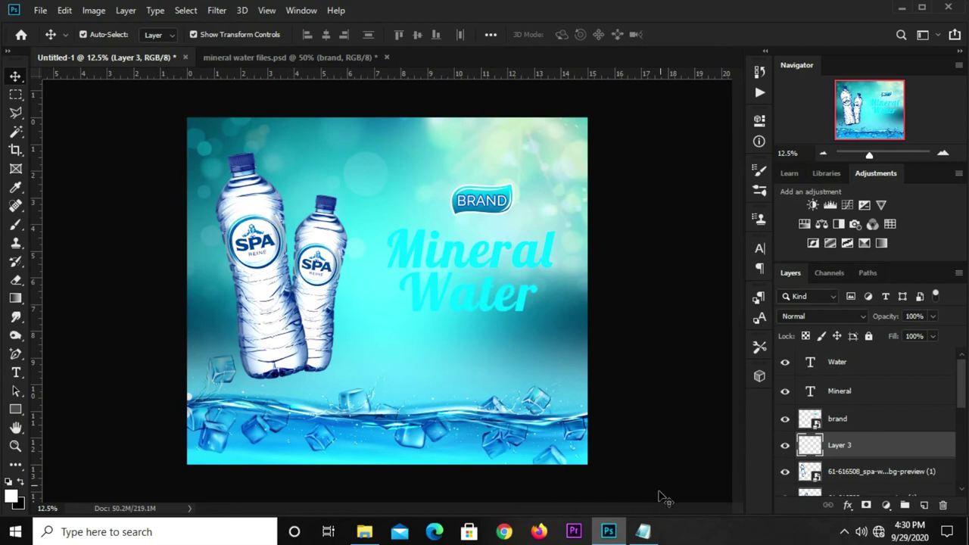
# Step: Set the foreground colour to #017cc9, copied from the notes
pyautogui.click(643, 532)
pyautogui.moveTo(538, 263); pyautogui.dragTo(494, 265)
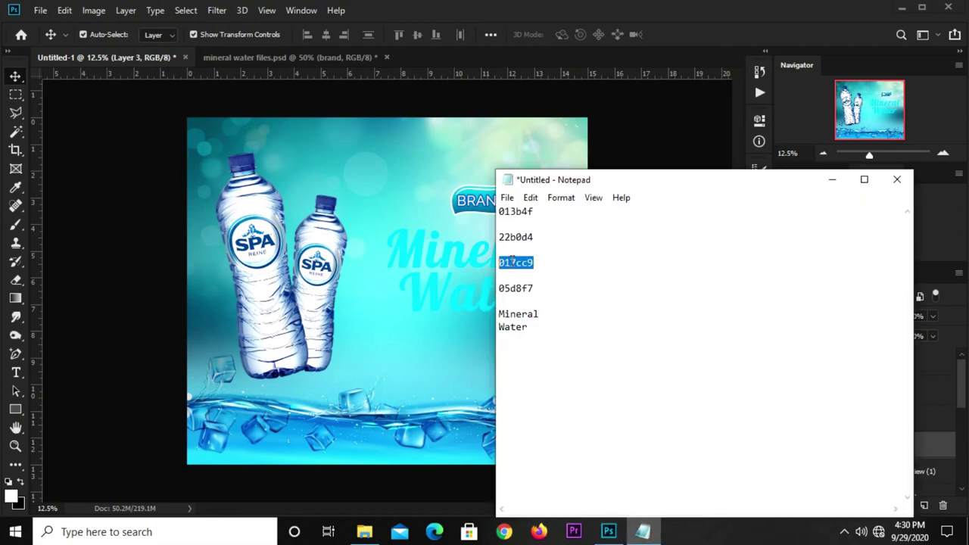
pyautogui.rightClick(511, 262)
pyautogui.click(545, 307)
pyautogui.click(157, 278)
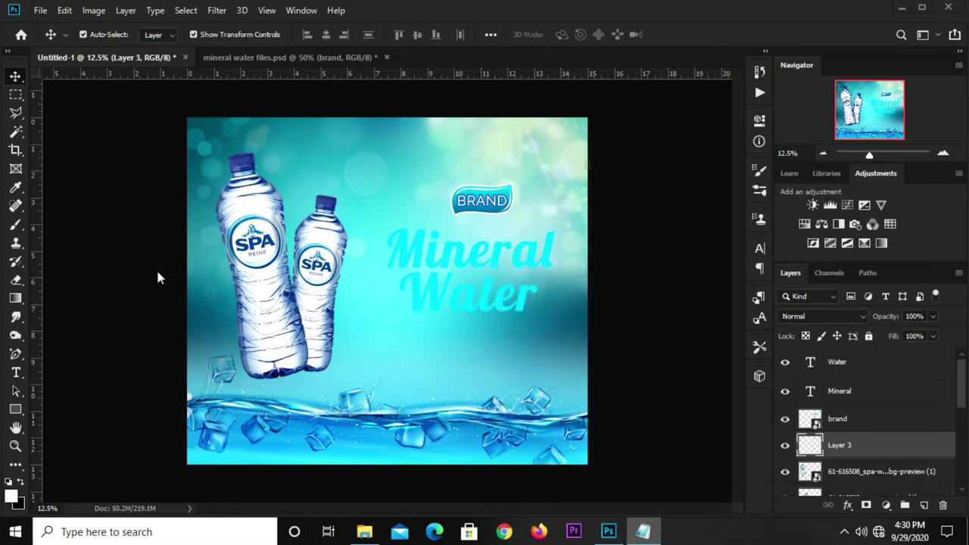
pyautogui.click(11, 497)
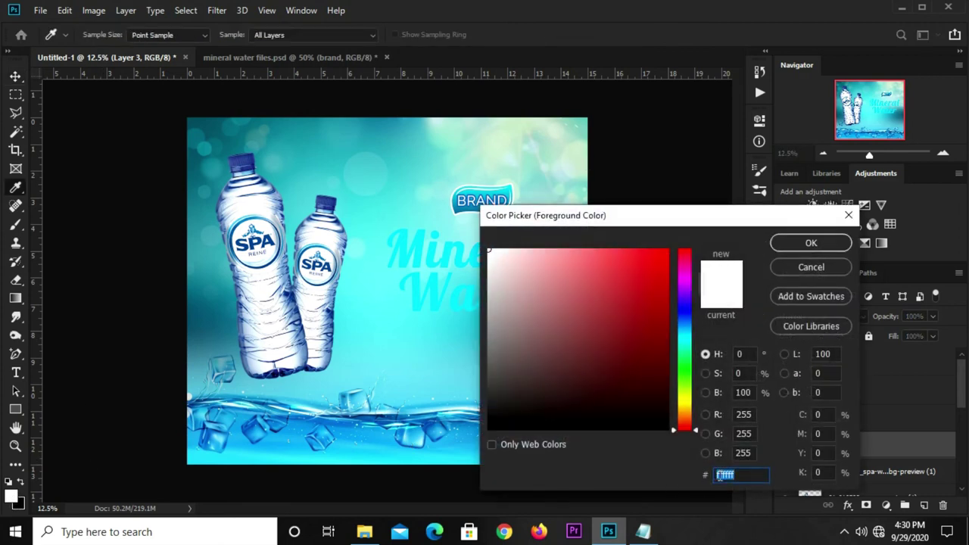
pyautogui.rightClick(717, 475)
pyautogui.click(754, 340)
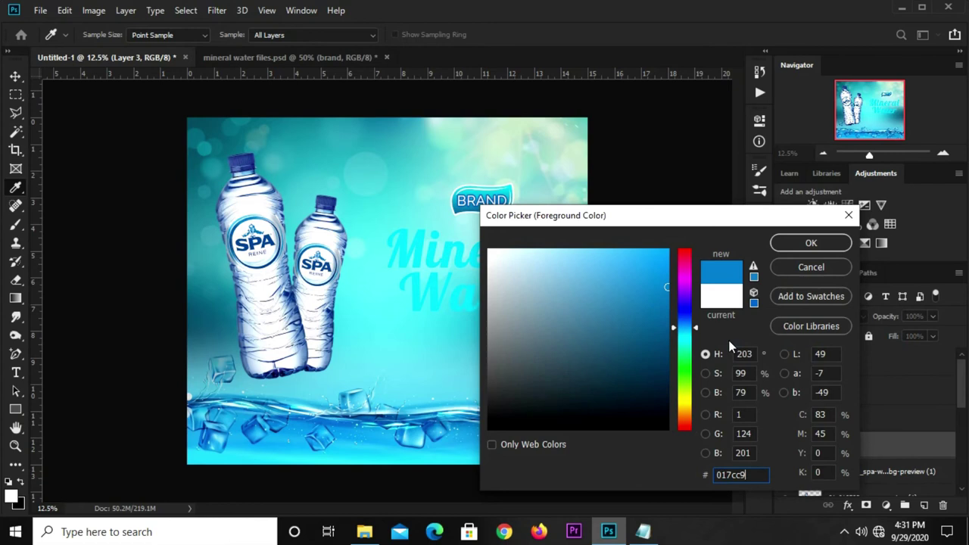
pyautogui.click(811, 242)
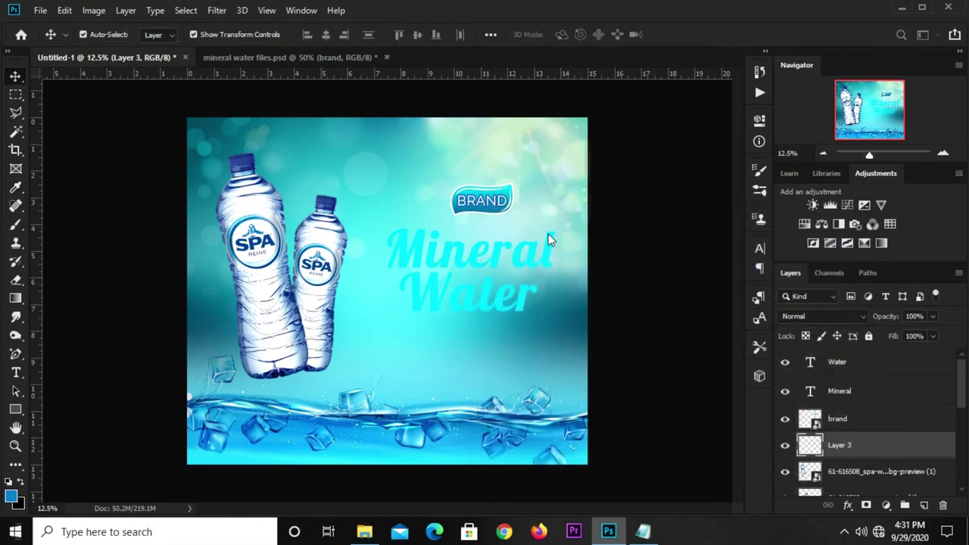
# Step: Switch to the Brush tool with the #017cc9 blue foreground for painting the glow
pyautogui.rightClick(15, 225)
pyautogui.click(66, 225)
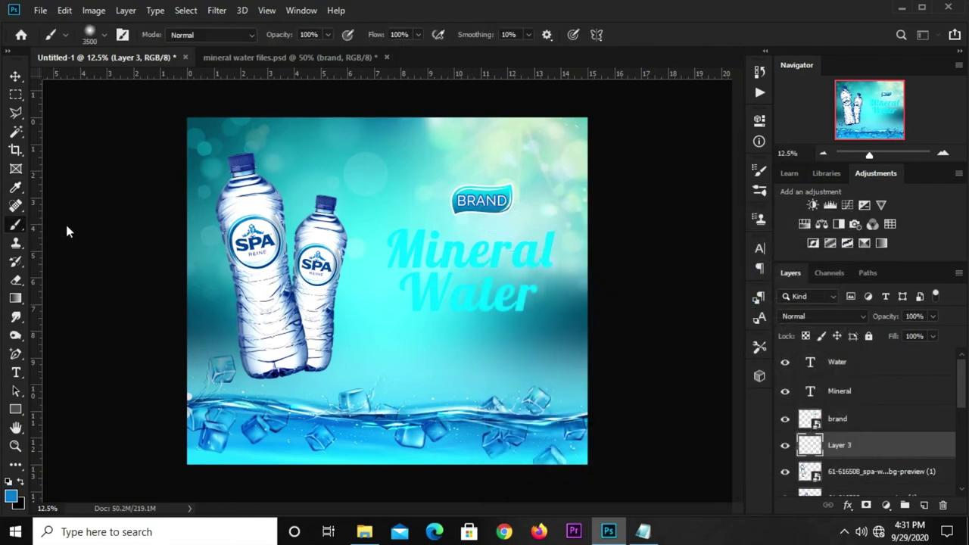
pyautogui.click(12, 497)
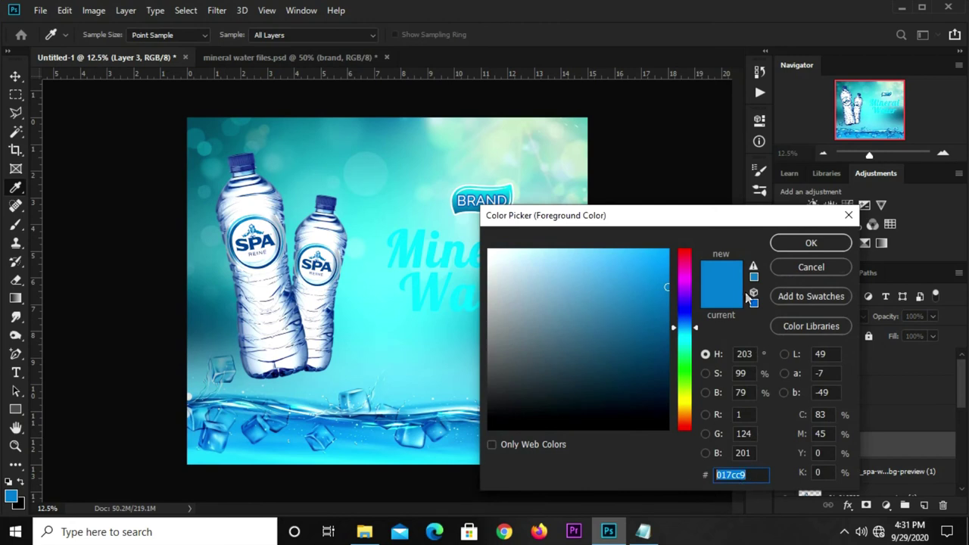
pyautogui.click(788, 246)
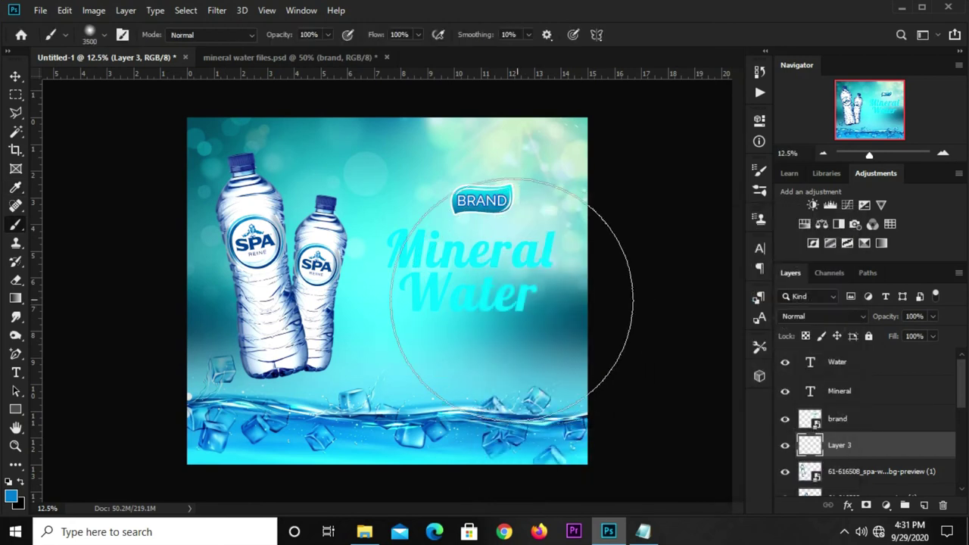
# Step: Free Transform the blue glow slightly taller and shift it down-right
pyautogui.press('v')
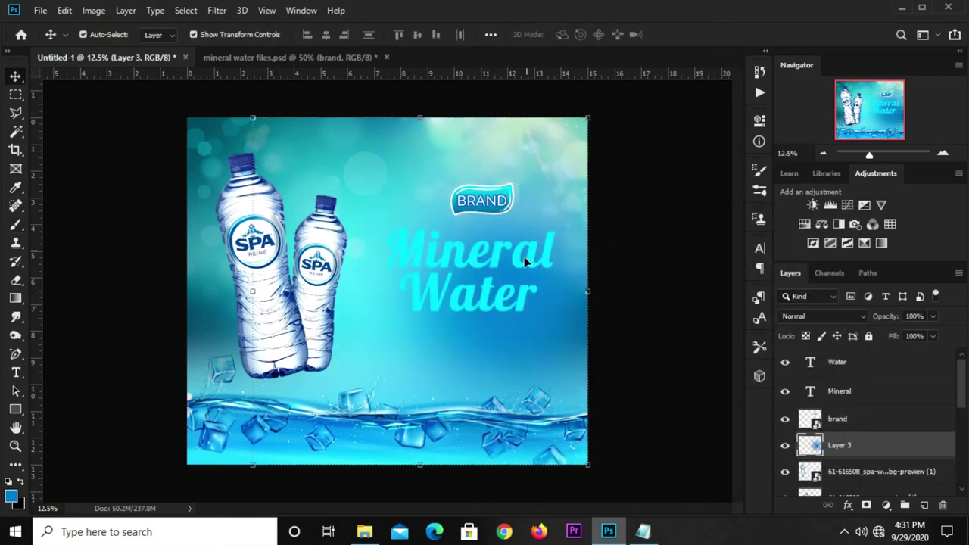
pyautogui.moveTo(419, 118); pyautogui.dragTo(419, 106)
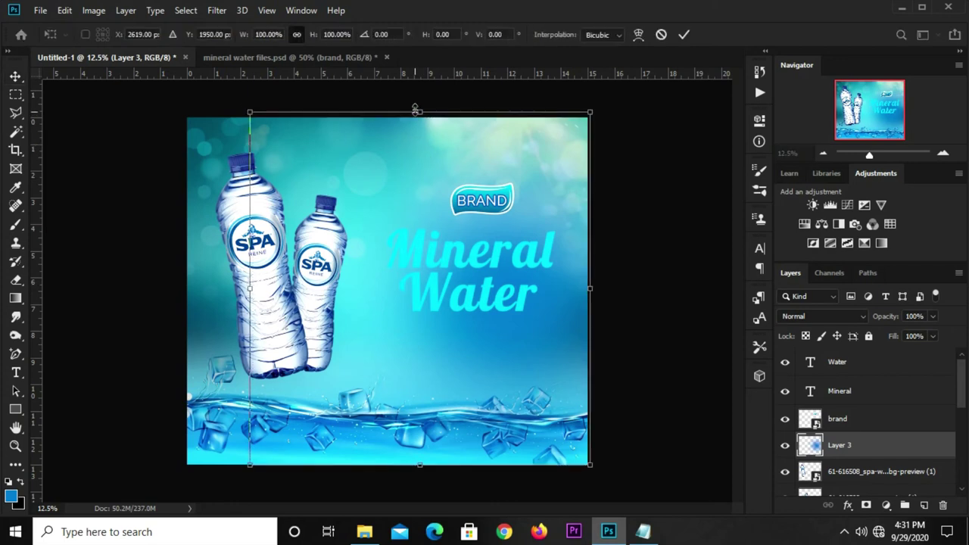
pyautogui.moveTo(531, 277); pyautogui.dragTo(538, 302)
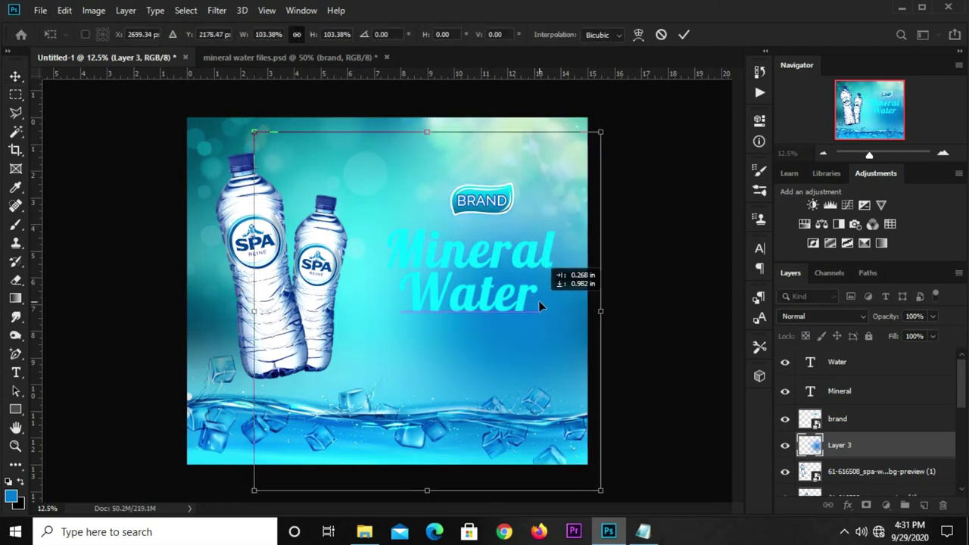
pyautogui.click(681, 37)
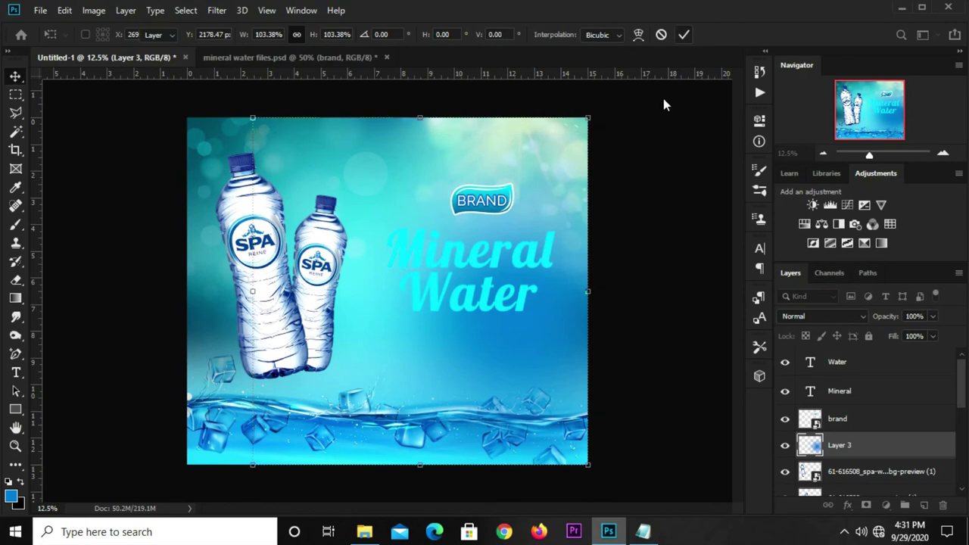
# Step: Lower Layer 3's opacity to about 37%
pyautogui.click(933, 318)
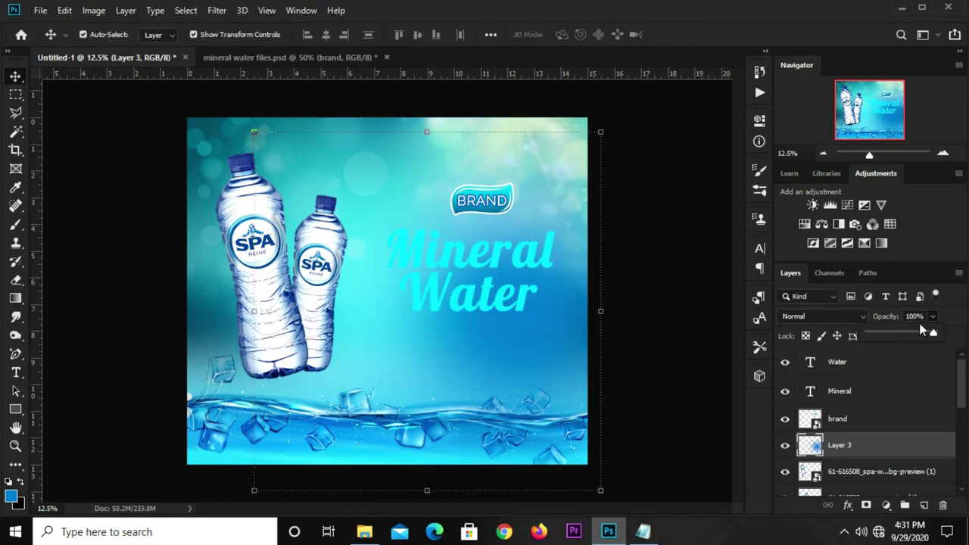
pyautogui.click(893, 333)
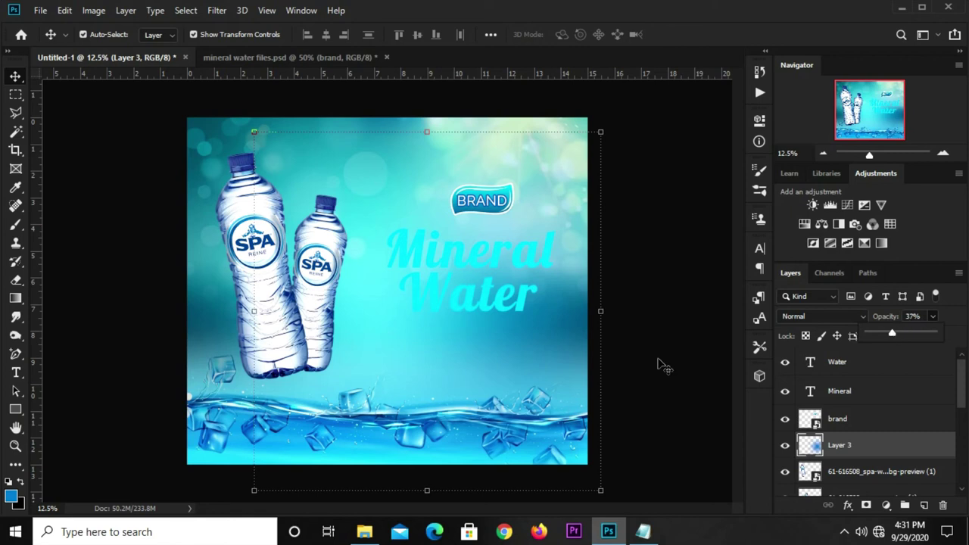
pyautogui.click(660, 365)
pyautogui.click(445, 319)
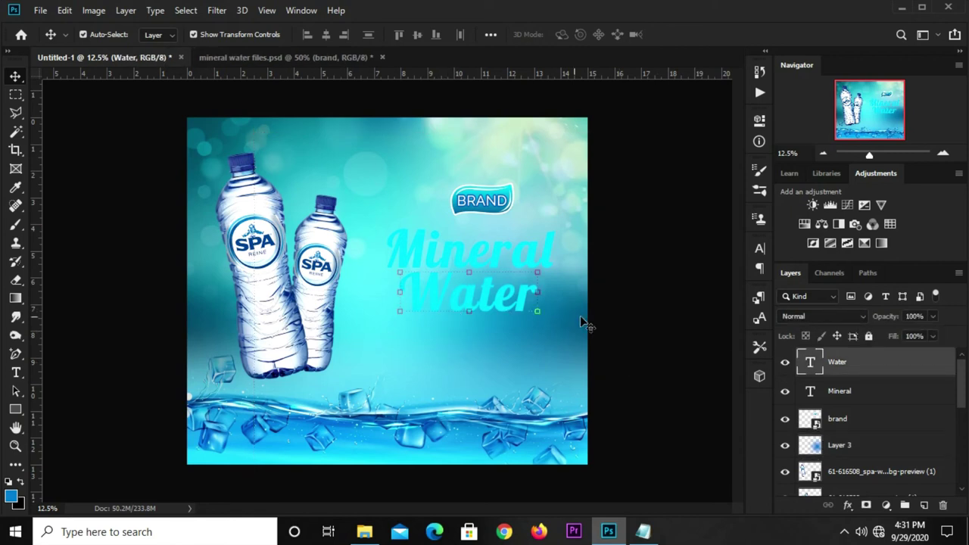
# Step: Select the Mineral and Water title layers together
pyautogui.click(591, 289)
pyautogui.click(494, 267)
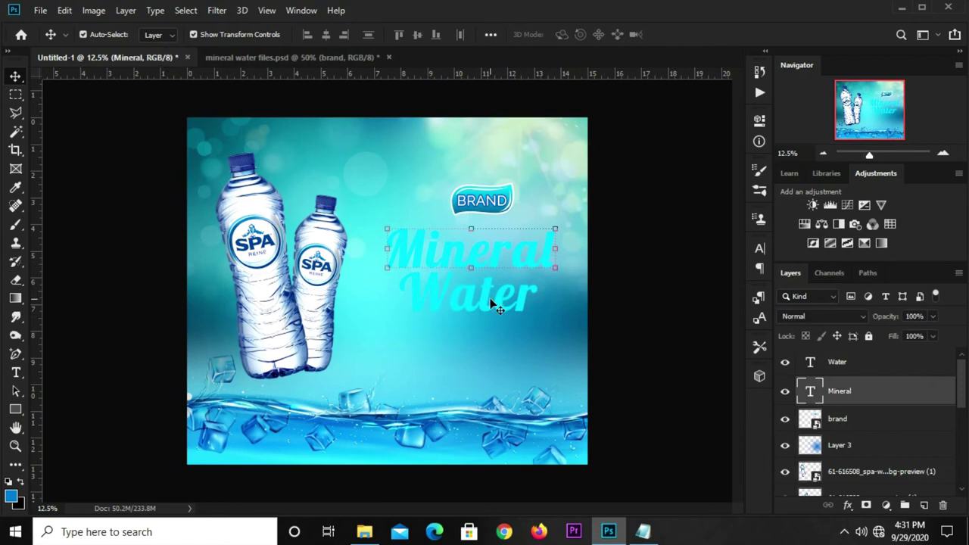
pyautogui.keyDown('shift'); pyautogui.click(494, 307); pyautogui.keyUp('shift')
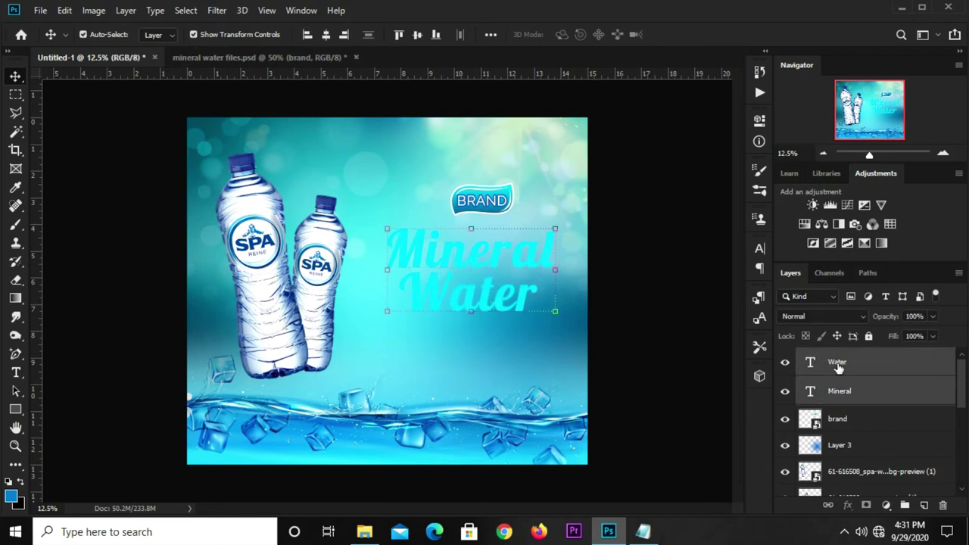
pyautogui.click(627, 331)
pyautogui.click(468, 312)
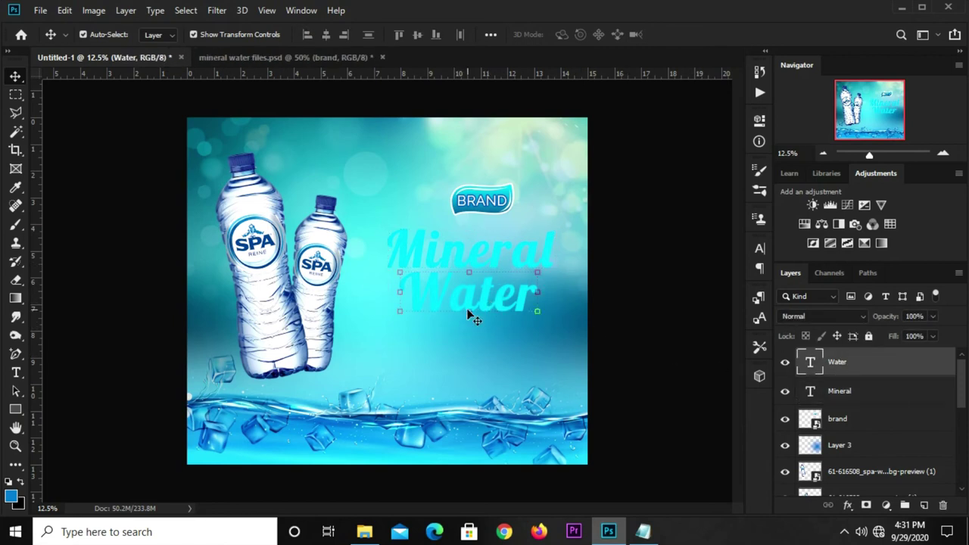
pyautogui.click(625, 324)
pyautogui.click(848, 380)
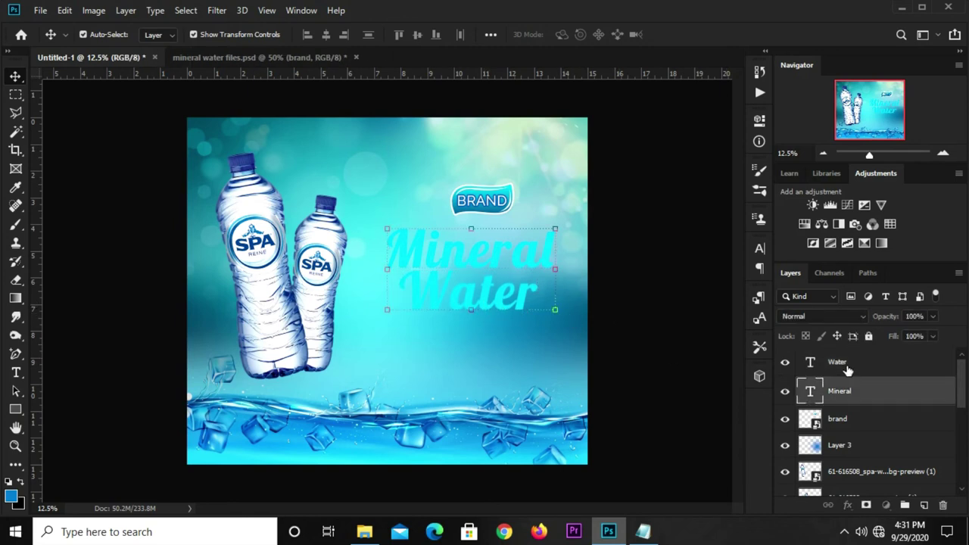
pyautogui.rightClick(854, 379)
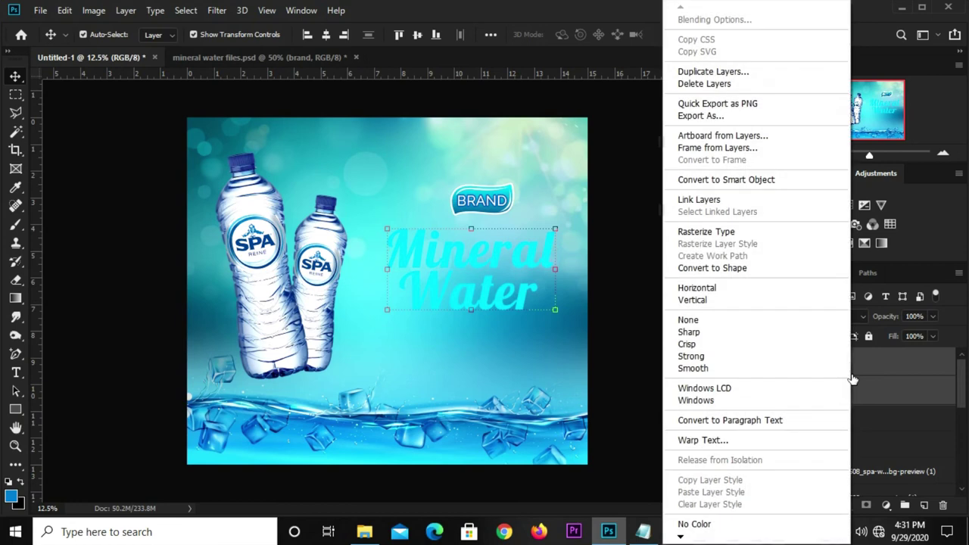
pyautogui.click(617, 314)
# Step: Nudge Water slightly right and convert both title layers into one smart object
pyautogui.click(523, 302)
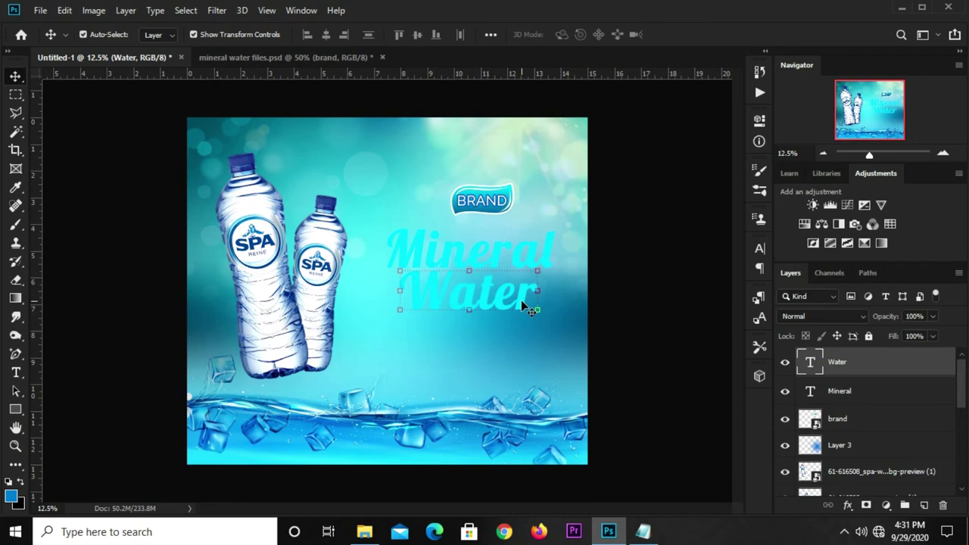
pyautogui.hotkey('shift', 'Right')
pyautogui.hotkey('shift', 'Right')
pyautogui.hotkey('shift', 'Right')
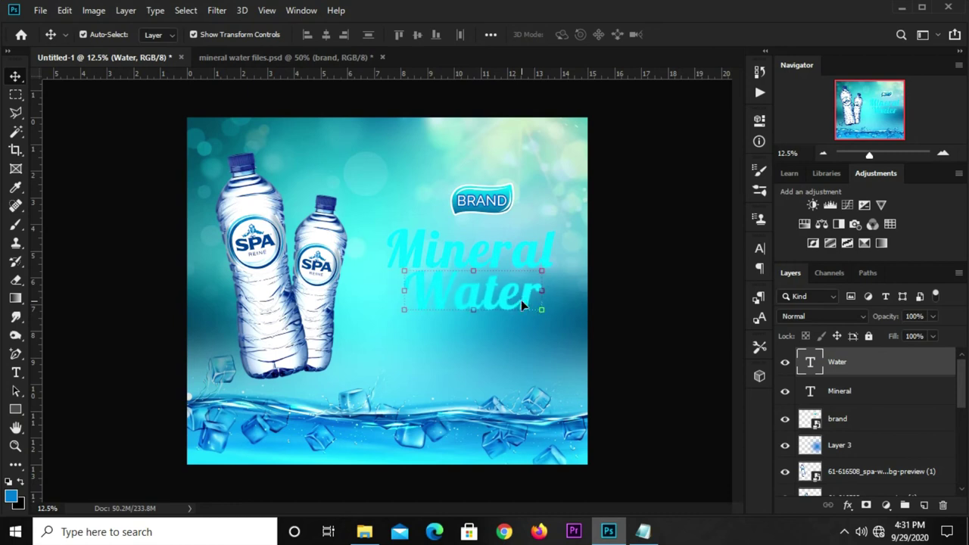
pyautogui.keyDown('ctrl'); pyautogui.click(826, 368); pyautogui.keyUp('ctrl')
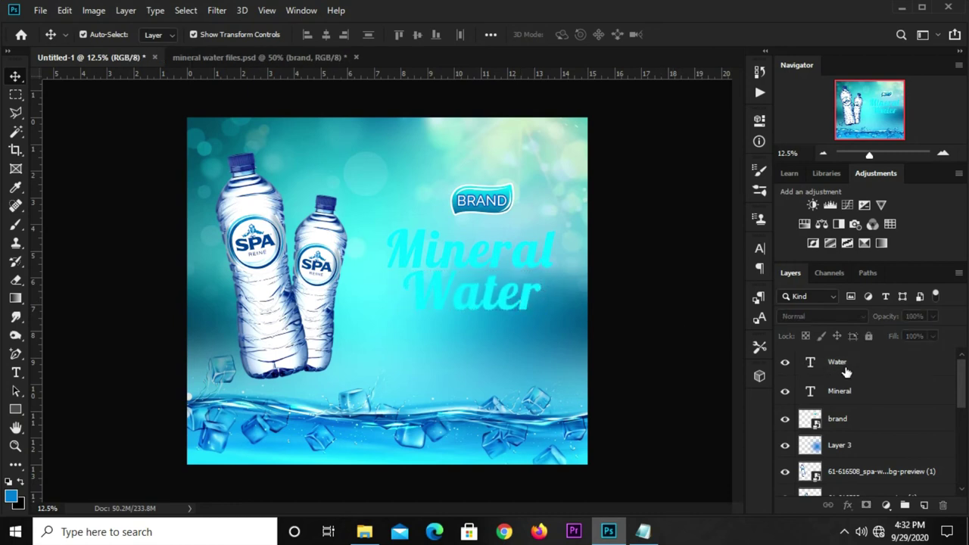
pyautogui.click(849, 368)
pyautogui.keyDown('ctrl'); pyautogui.click(853, 392); pyautogui.keyUp('ctrl')
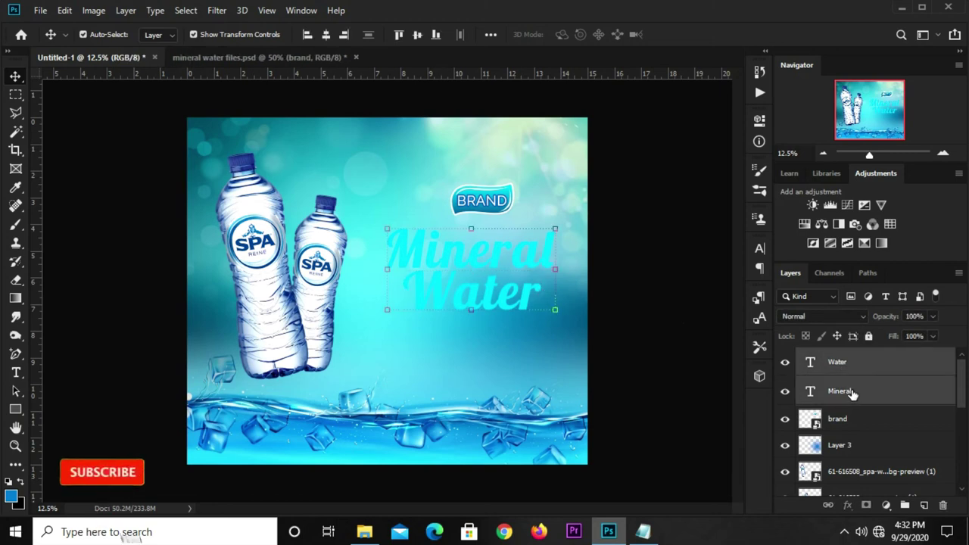
pyautogui.rightClick(852, 392)
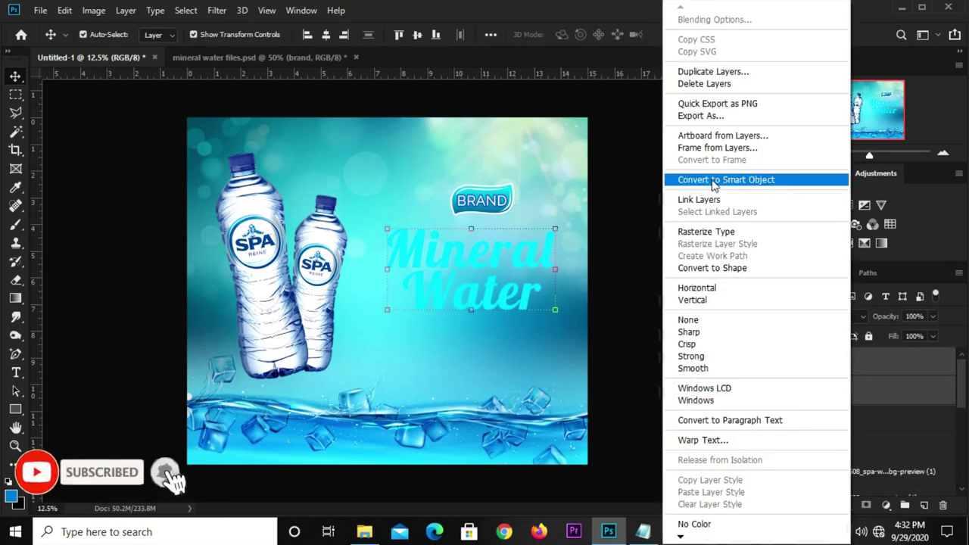
pyautogui.click(700, 178)
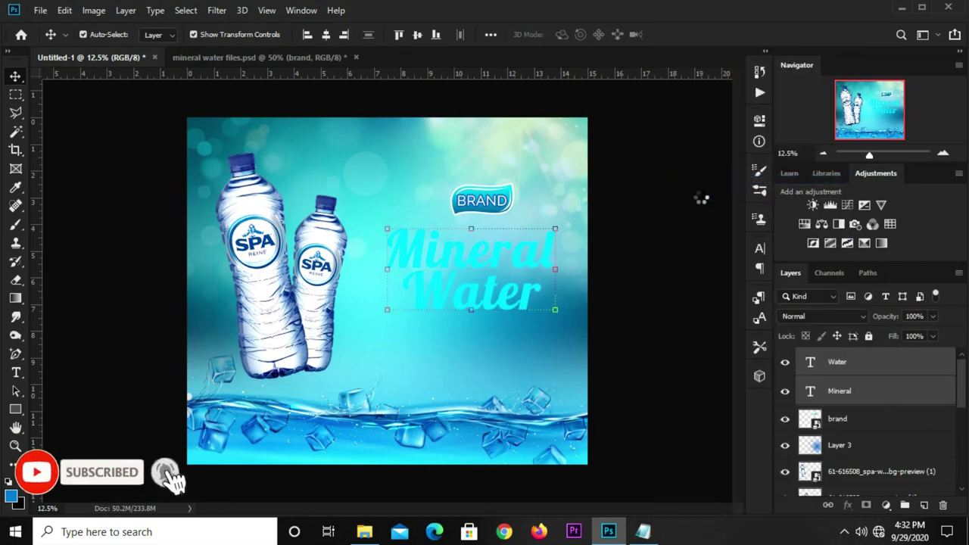
# Step: Add a Bevel & Emboss effect in Emboss style, adjusting soften and altitude
pyautogui.click(785, 364)
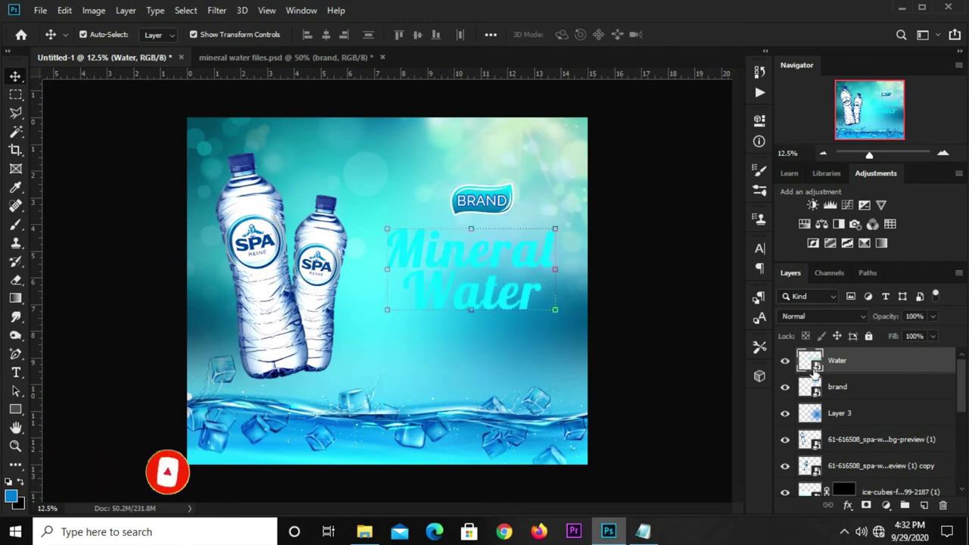
pyautogui.click(848, 505)
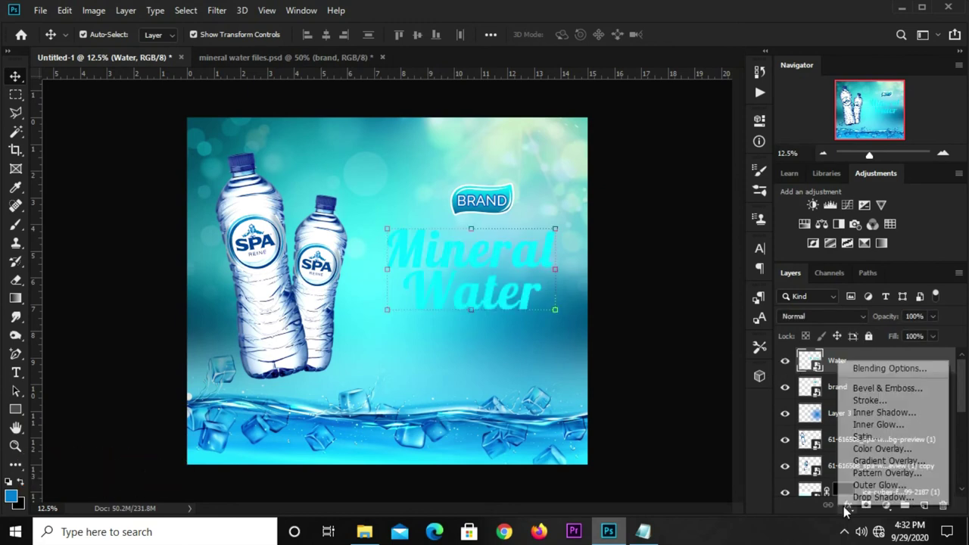
pyautogui.click(847, 366)
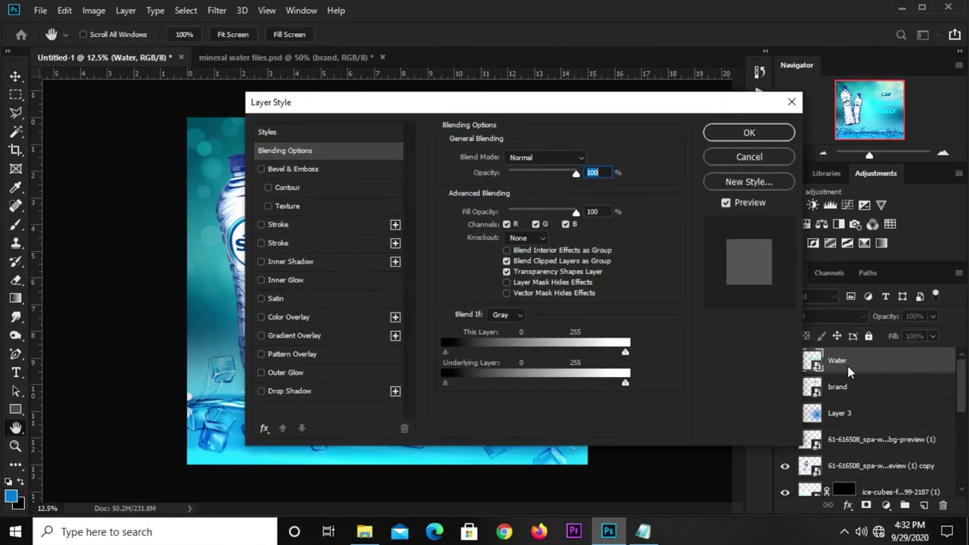
pyautogui.click(316, 171)
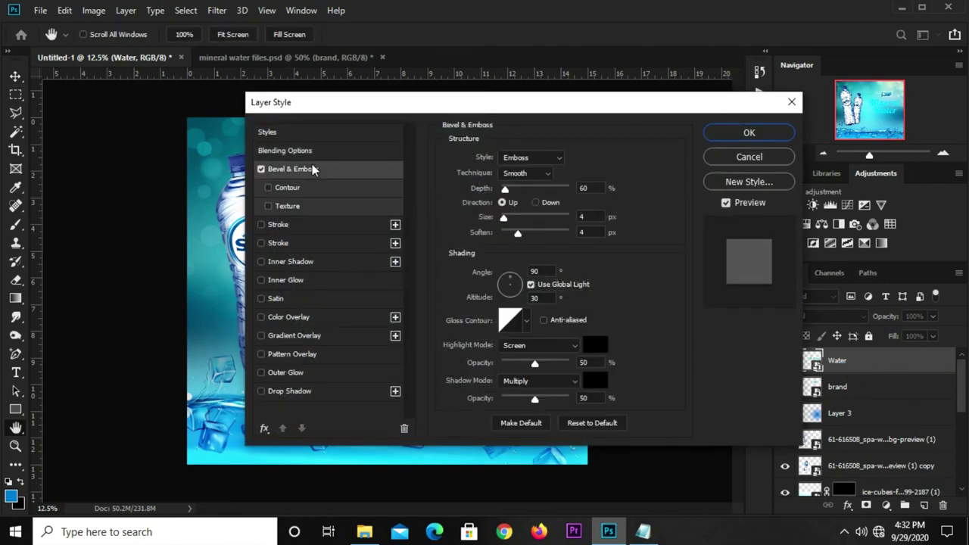
pyautogui.click(514, 161)
pyautogui.click(523, 187)
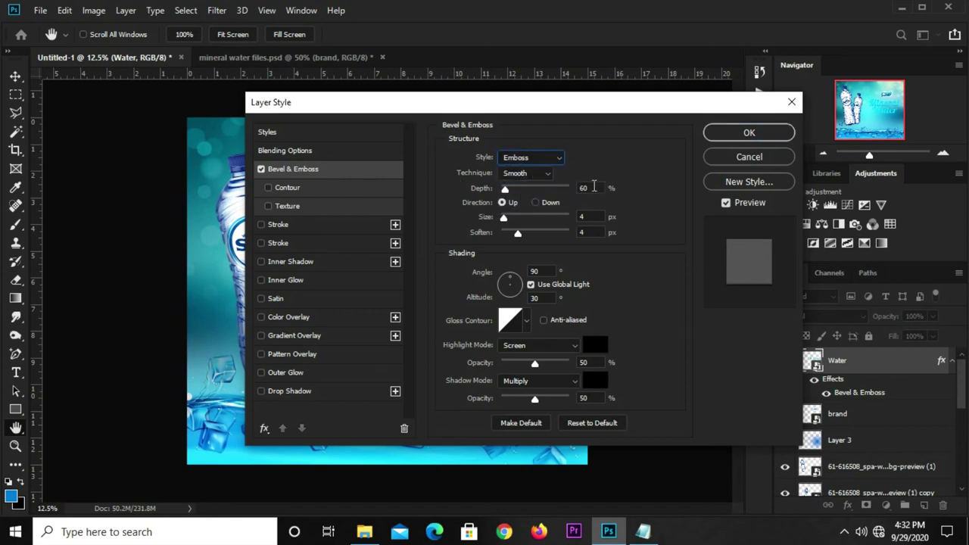
pyautogui.click(588, 231)
pyautogui.click(535, 298)
# Step: Add a 29 px blue stroke and a 52 px white stroke to the title
pyautogui.click(296, 224)
pyautogui.click(477, 262)
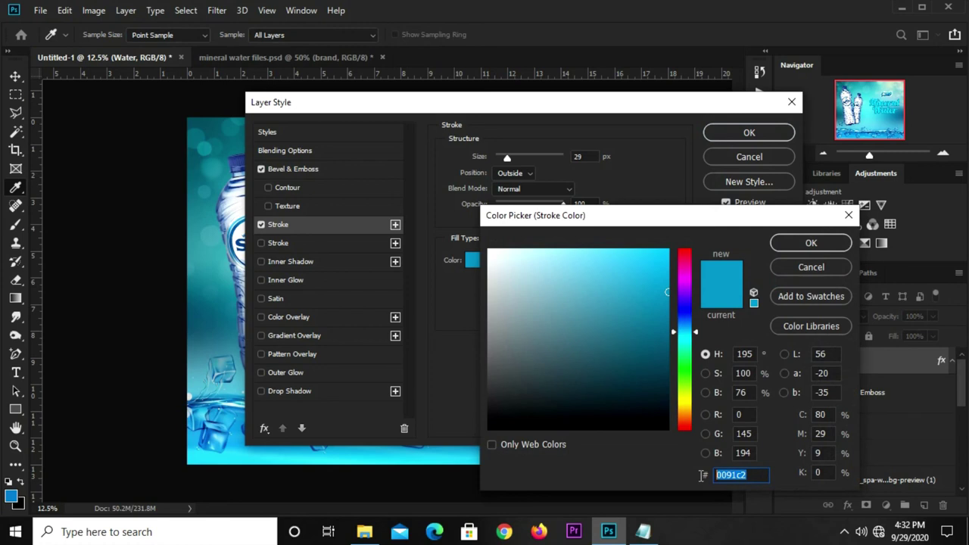
pyautogui.click(777, 250)
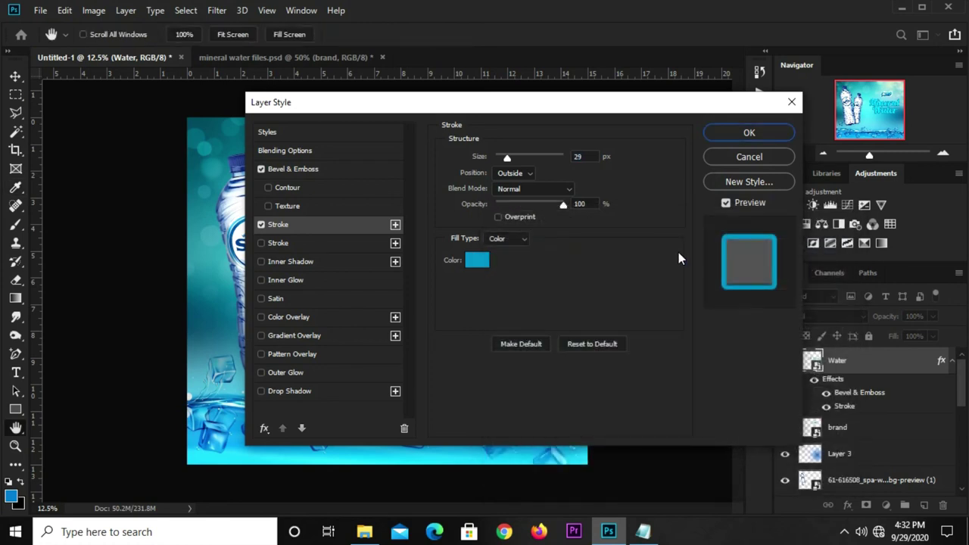
pyautogui.click(583, 157)
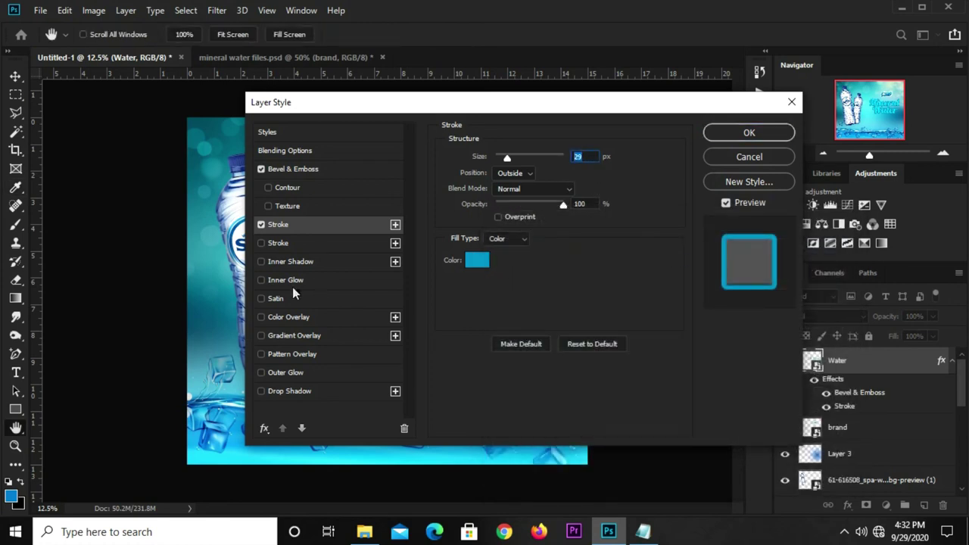
pyautogui.click(272, 242)
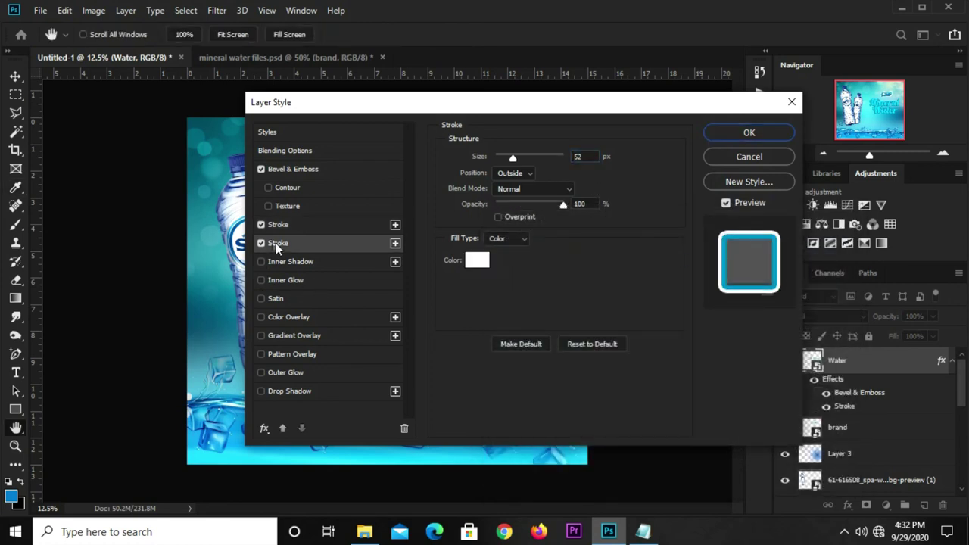
pyautogui.click(478, 261)
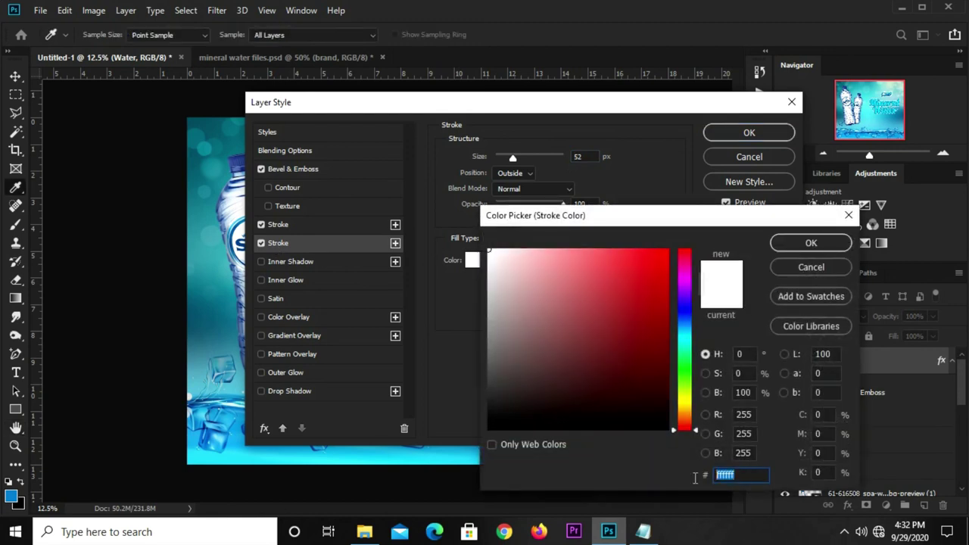
pyautogui.click(780, 244)
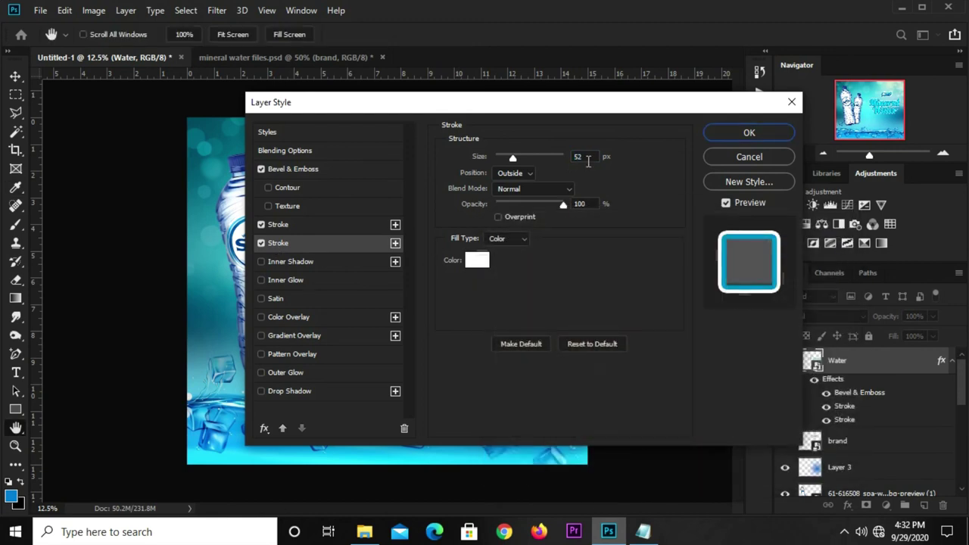
pyautogui.click(580, 156)
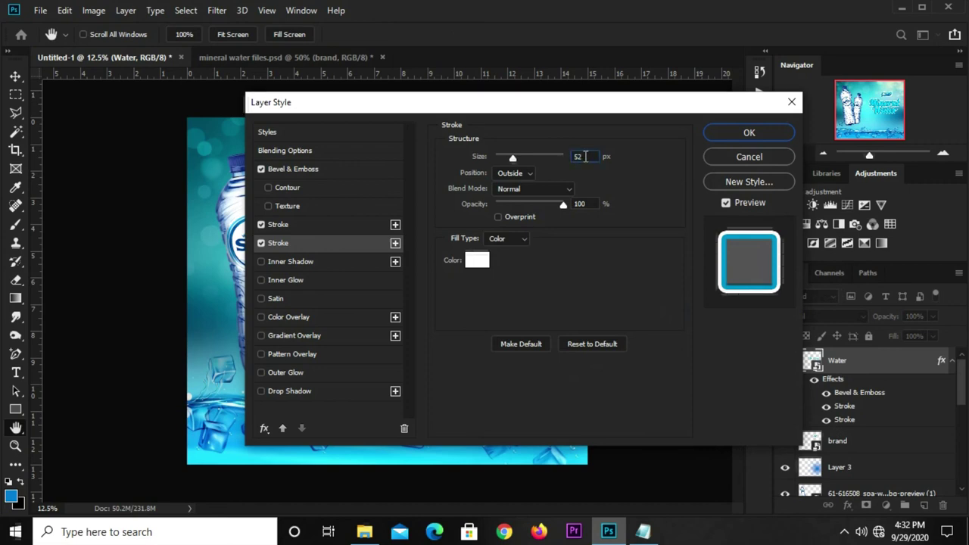
# Step: Add a drop shadow with adjusted opacity, distance and spread, then apply the effects
pyautogui.click(319, 391)
pyautogui.click(578, 177)
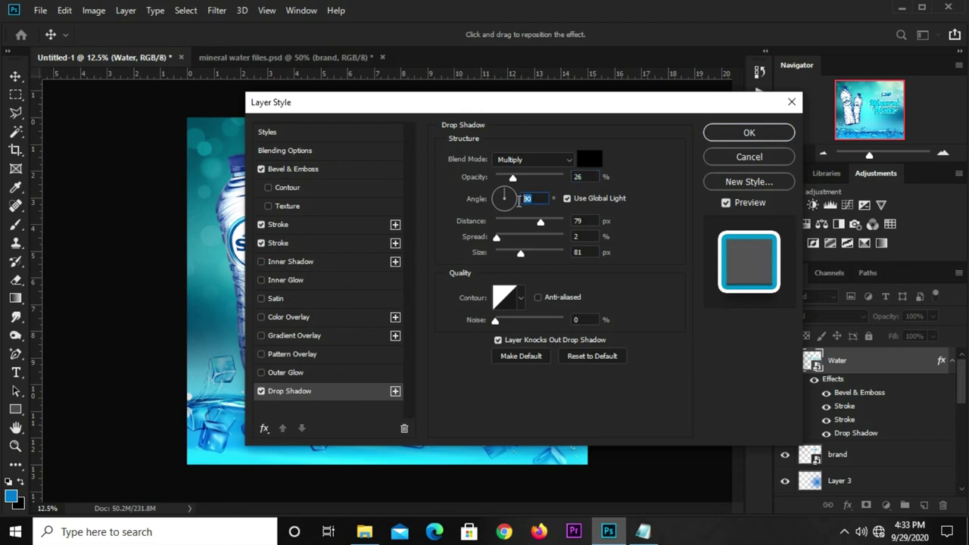
pyautogui.click(583, 221)
pyautogui.click(587, 239)
pyautogui.click(711, 136)
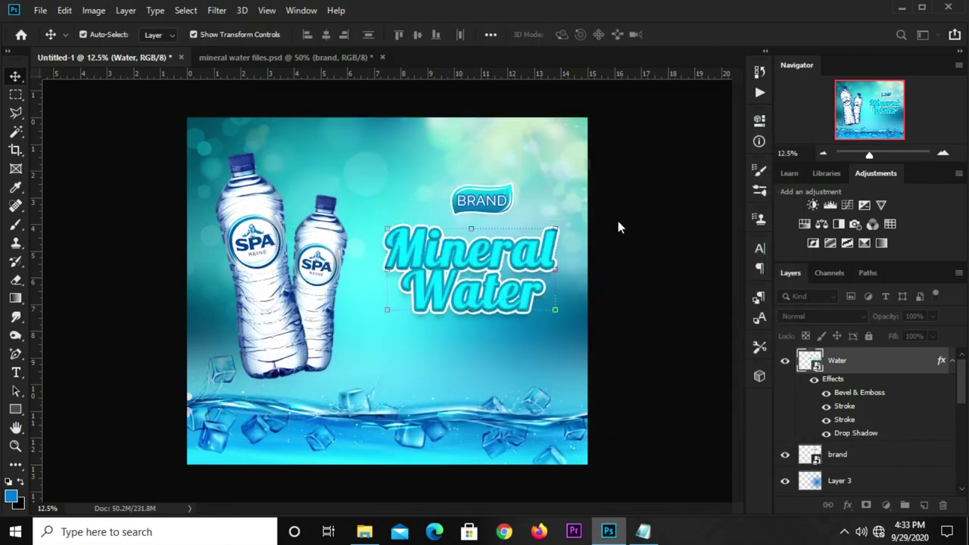
# Step: Move the BRAND badge down and scale it to about 31%
pyautogui.click(542, 273)
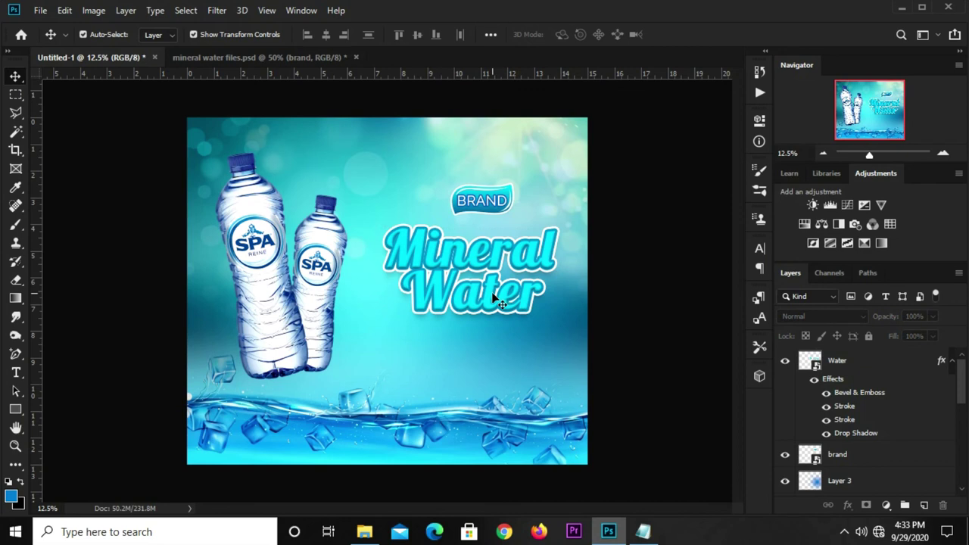
pyautogui.click(499, 301)
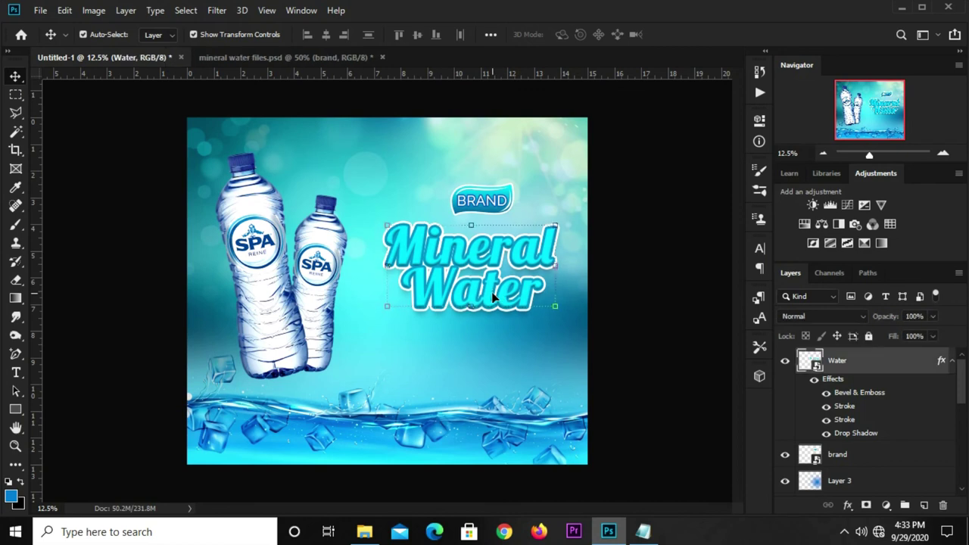
pyautogui.moveTo(491, 201); pyautogui.dragTo(494, 209)
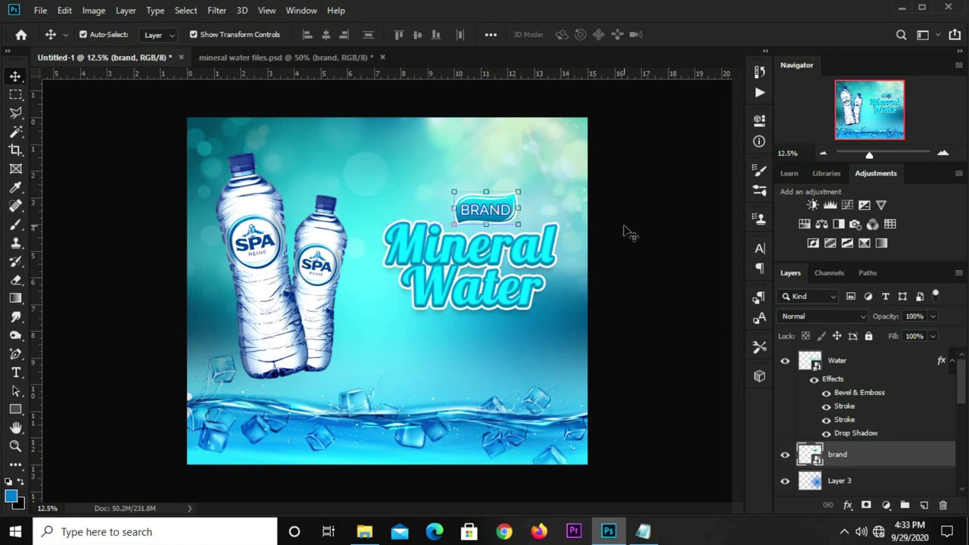
pyautogui.click(506, 196)
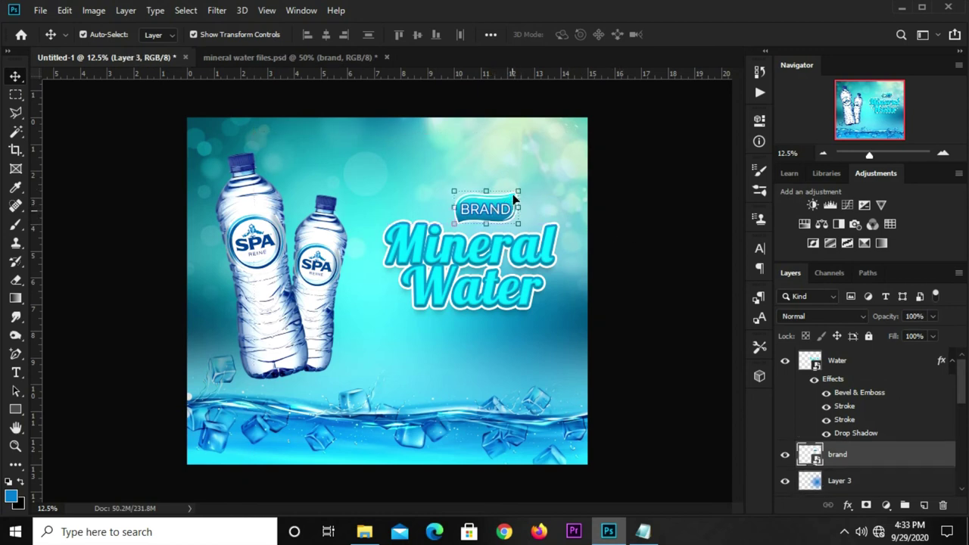
pyautogui.hotkey('ctrl', 't')
pyautogui.moveTo(521, 187); pyautogui.dragTo(493, 215)
pyautogui.press('Return')
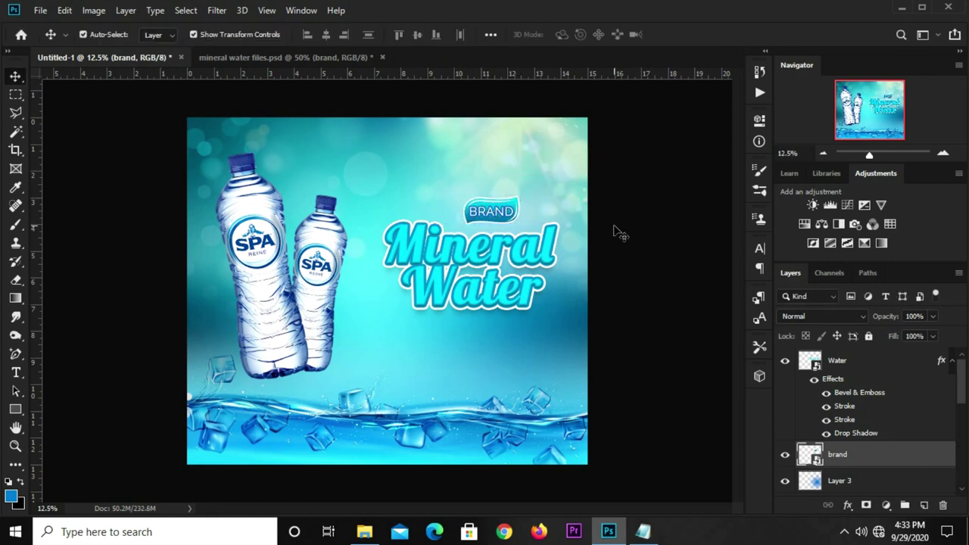
# Step: Shift the BRAND badge slightly left to centre it above the title
pyautogui.click(618, 232)
pyautogui.click(477, 219)
pyautogui.hotkey('ctrl', 't')
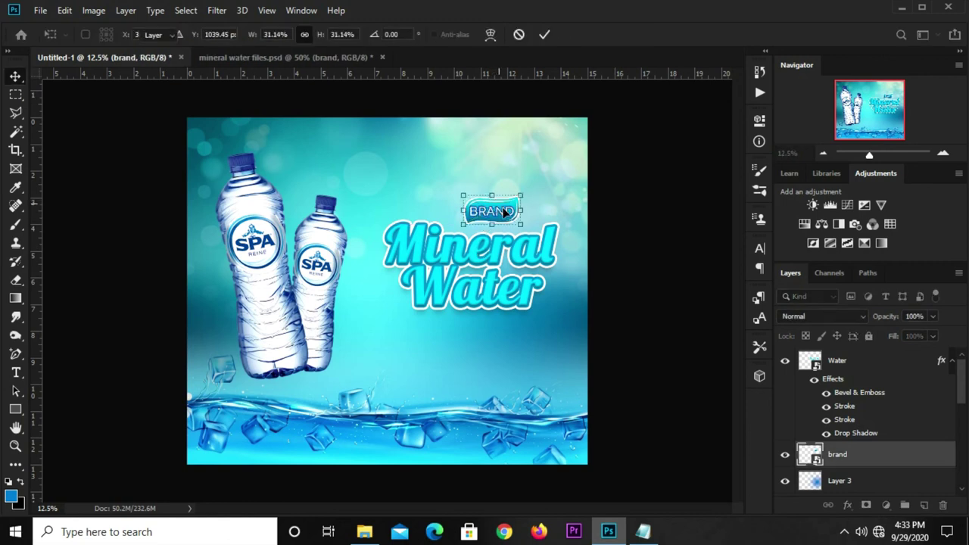
pyautogui.press('Return')
pyautogui.moveTo(508, 214); pyautogui.dragTo(487, 228)
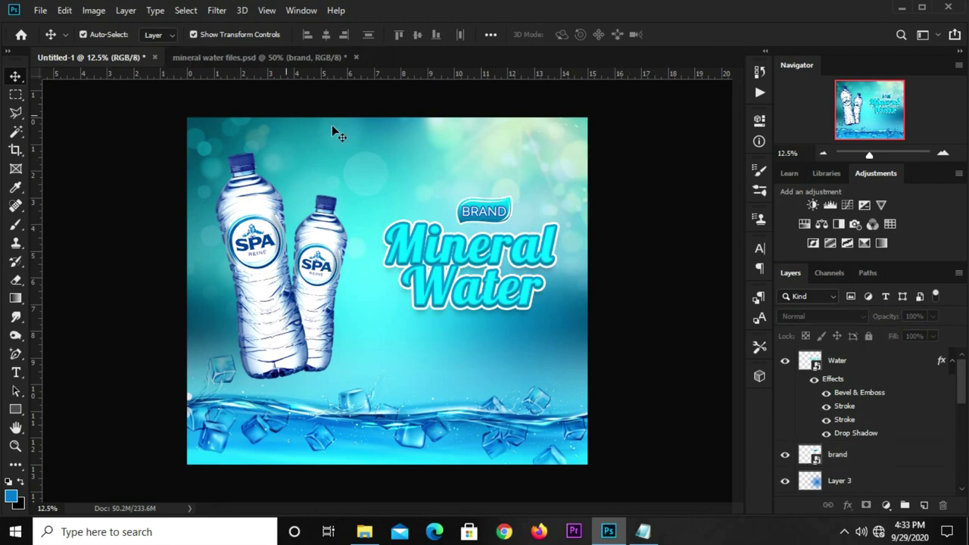
# Step: Bring the Lorem ipsum text into the poster below the title and enlarge it slightly
pyautogui.click(240, 57)
pyautogui.click(425, 317)
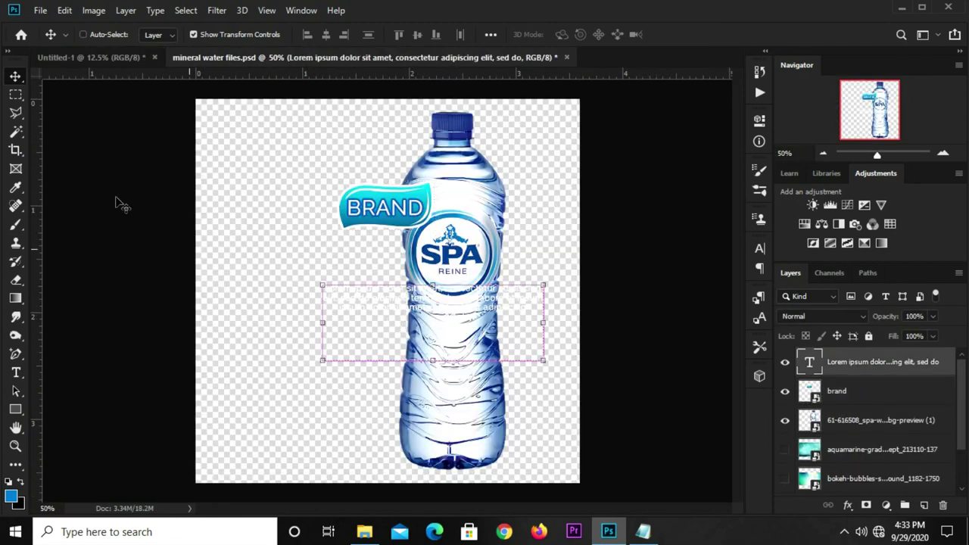
pyautogui.click(105, 58)
pyautogui.moveTo(407, 346)
pyautogui.mouseDown()
pyautogui.moveTo(413, 304)
pyautogui.moveTo(483, 367)
pyautogui.moveTo(461, 341)
pyautogui.moveTo(490, 348)
pyautogui.mouseUp()
pyautogui.hotkey('ctrl', 't')
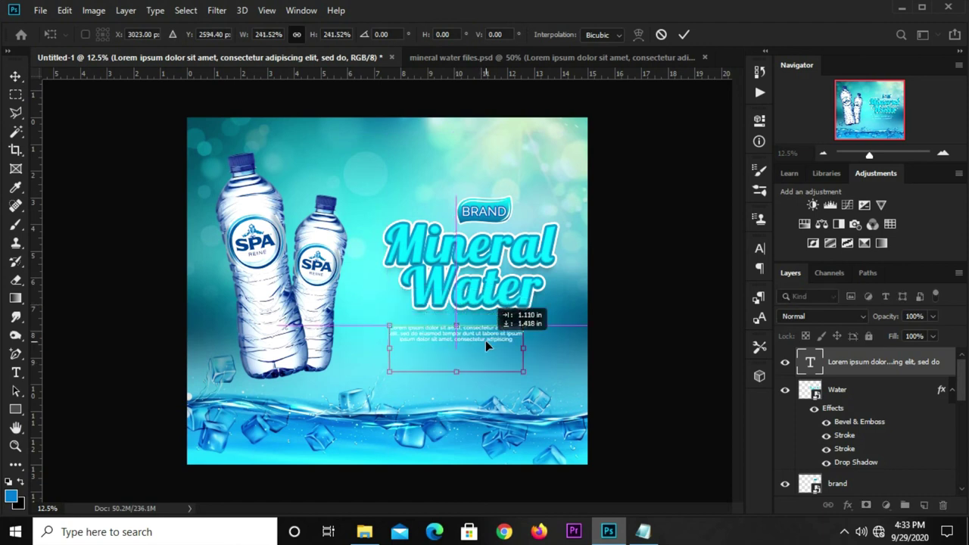
pyautogui.moveTo(529, 378); pyautogui.dragTo(546, 386)
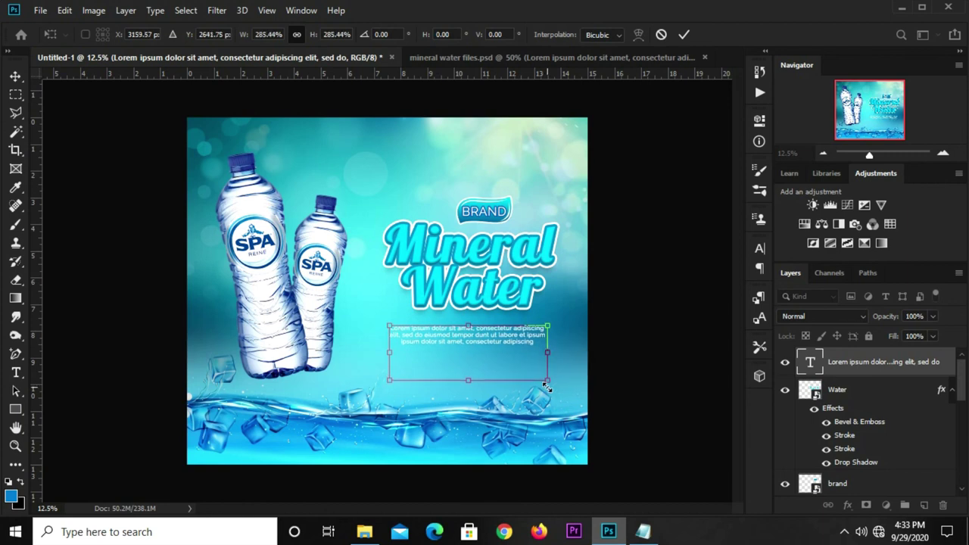
pyautogui.press('Return')
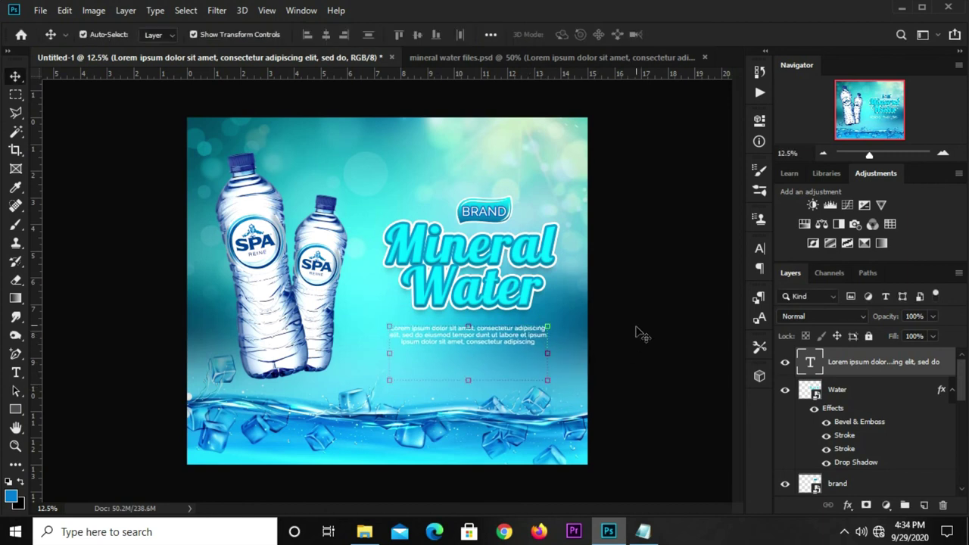
# Step: Nudge the Lorem ipsum paragraph up, then slightly down, beneath the title
pyautogui.click(515, 348)
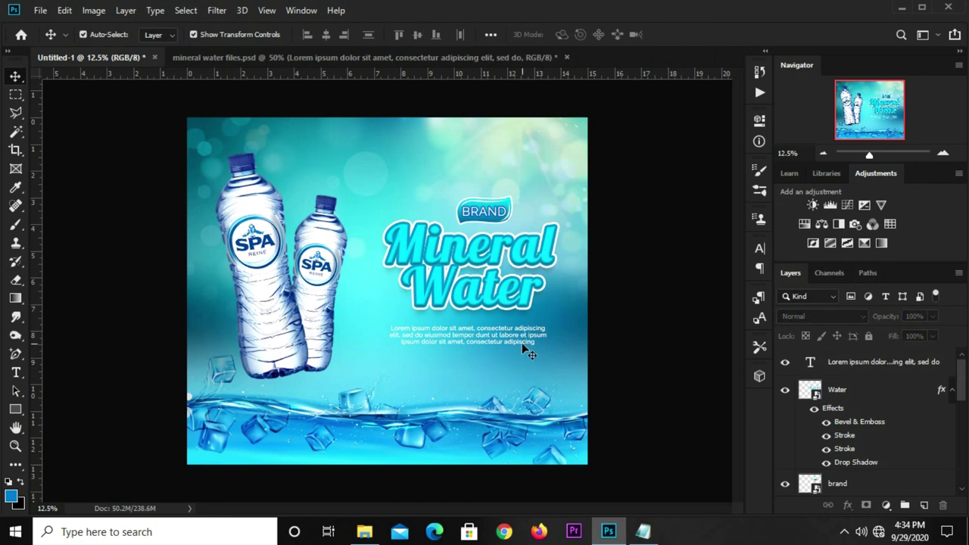
pyautogui.click(520, 342)
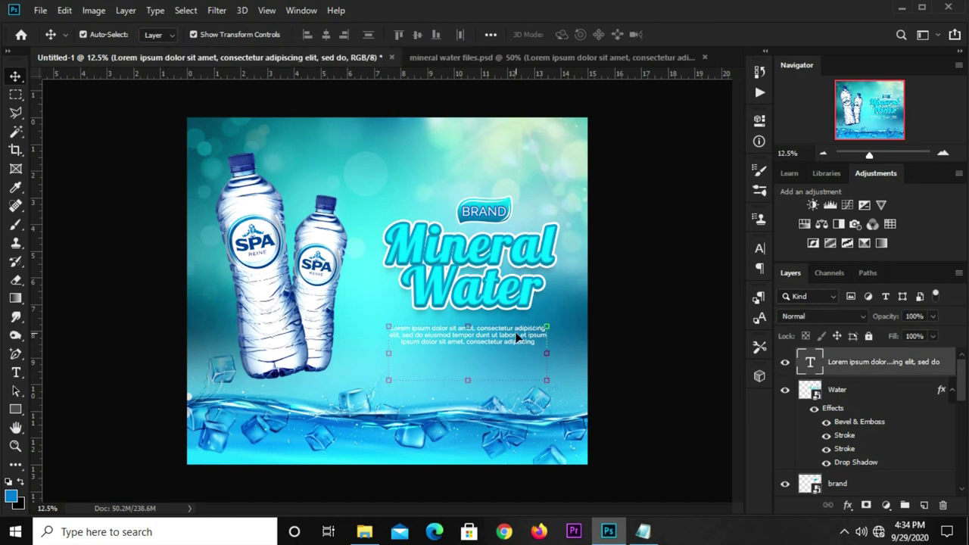
pyautogui.moveTo(515, 339); pyautogui.dragTo(515, 337)
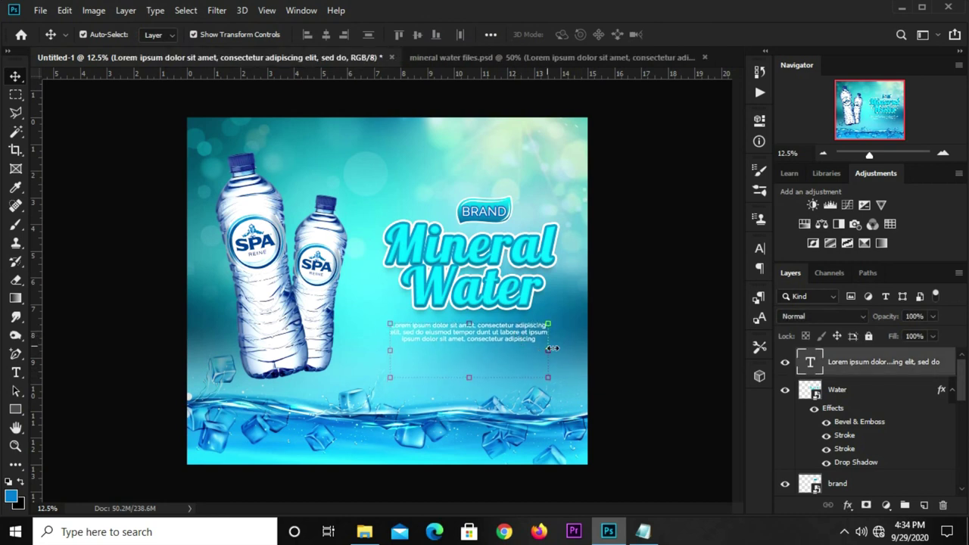
pyautogui.click(618, 342)
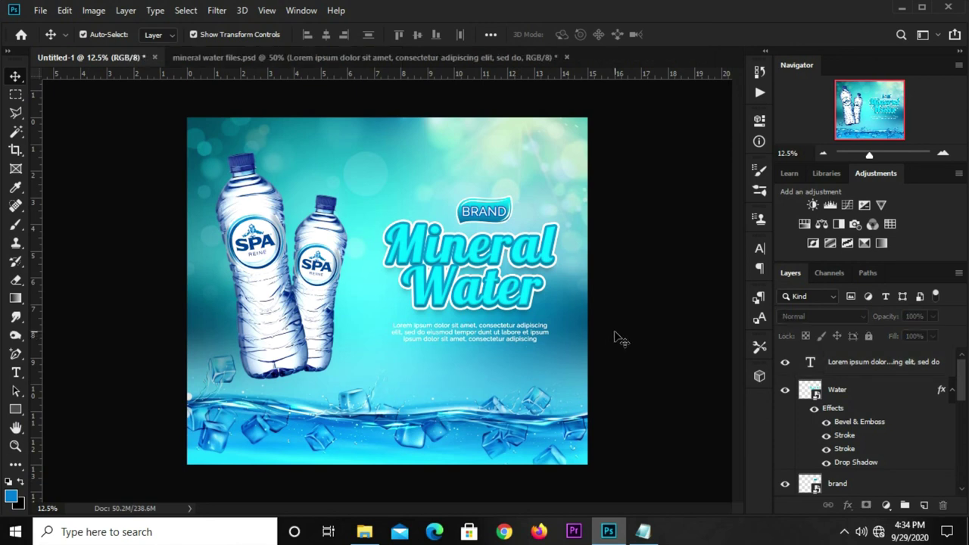
pyautogui.click(506, 347)
pyautogui.moveTo(506, 347); pyautogui.dragTo(506, 349)
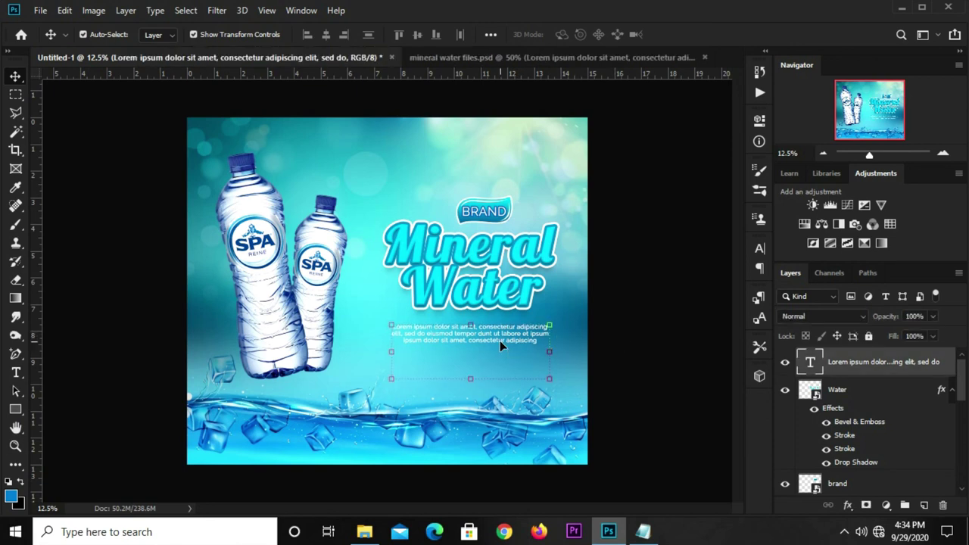
pyautogui.click(644, 332)
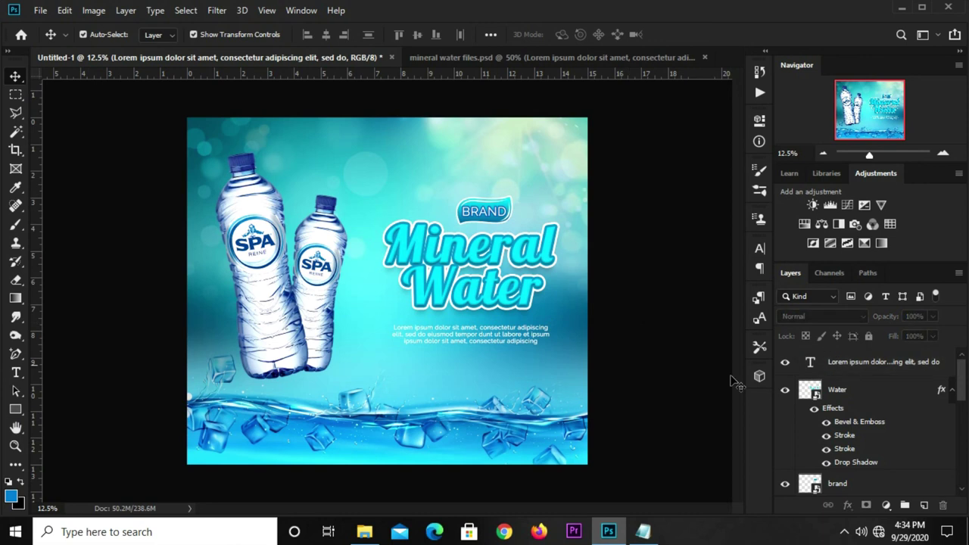
pyautogui.click(884, 504)
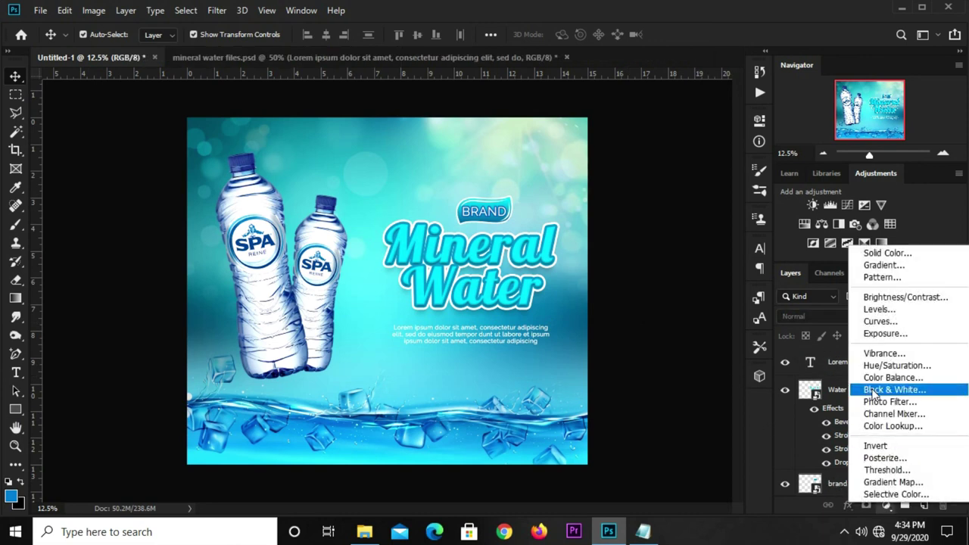
# Step: Add an Exposure adjustment layer with Gamma Correction 0.46 and close its properties
pyautogui.click(882, 334)
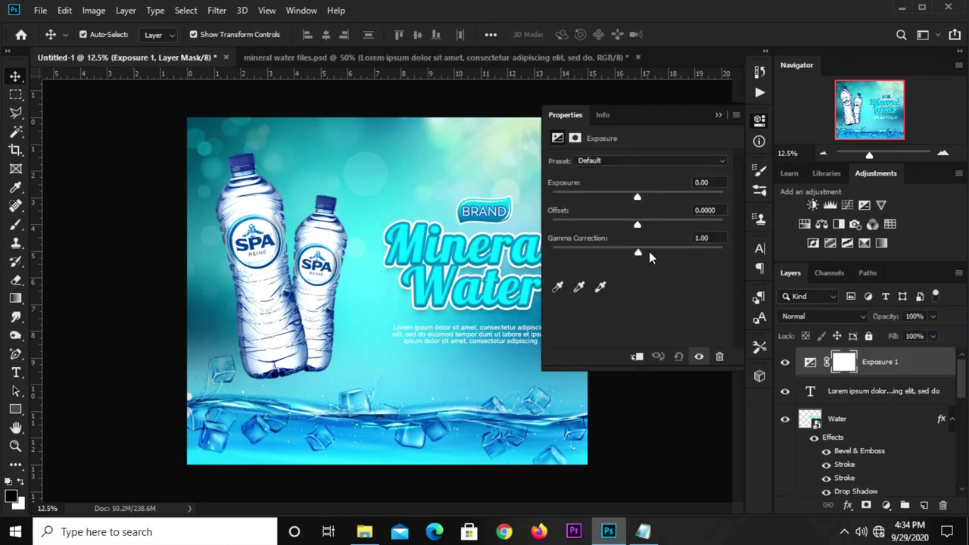
pyautogui.moveTo(638, 256); pyautogui.dragTo(680, 260)
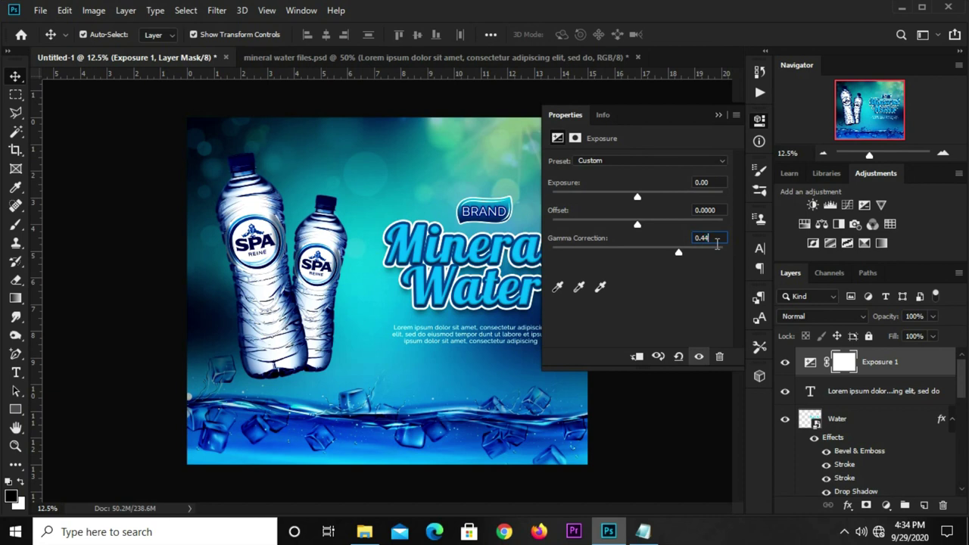
pyautogui.press('BackSpace')
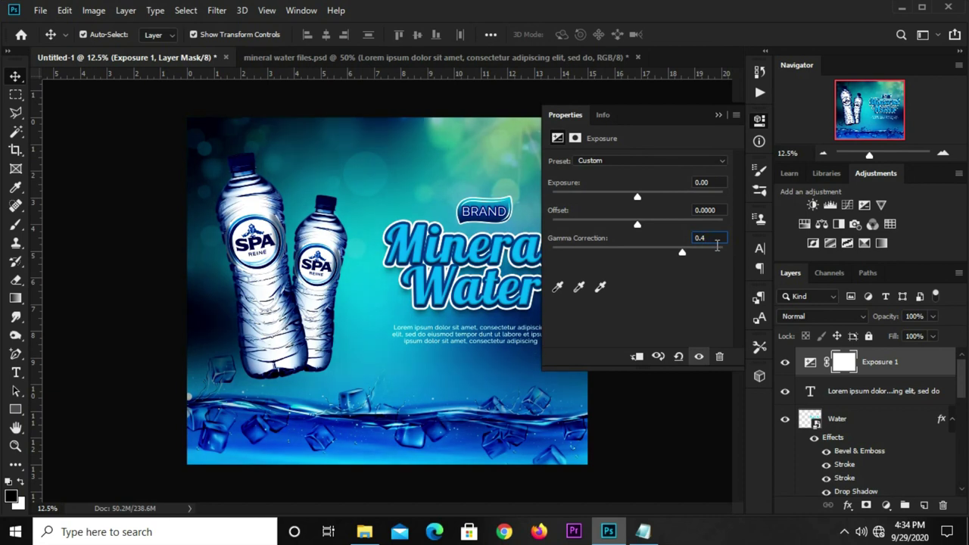
pyautogui.write('6')
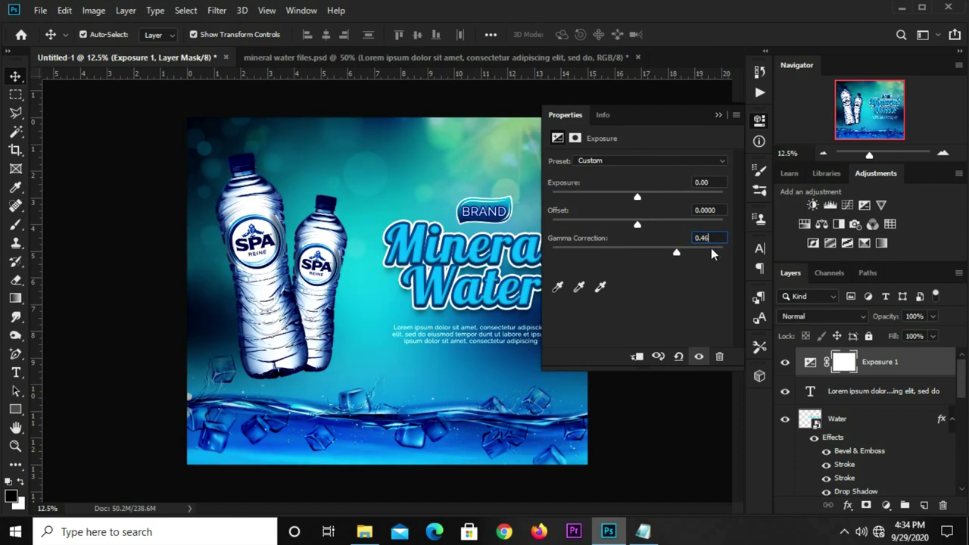
pyautogui.press('Return')
pyautogui.click(719, 115)
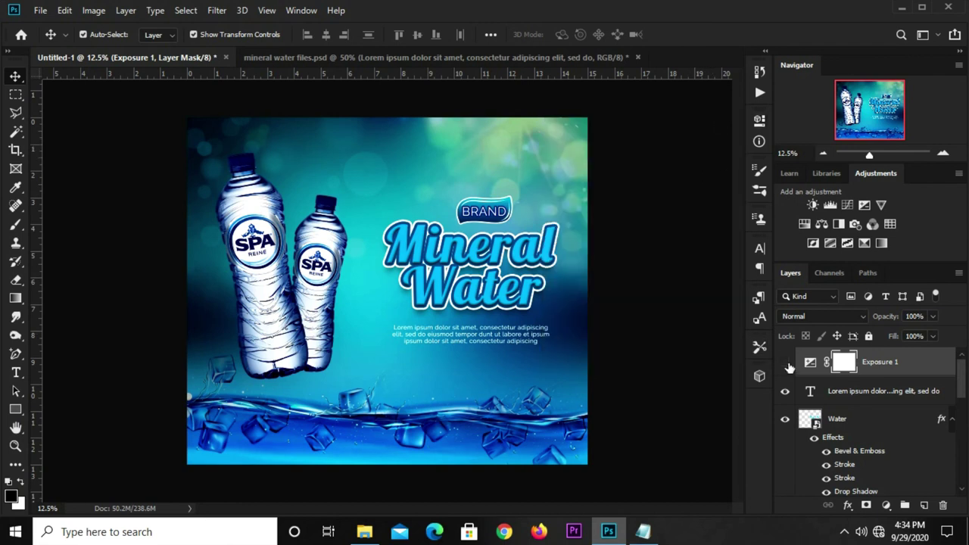
pyautogui.click(787, 365)
pyautogui.click(666, 289)
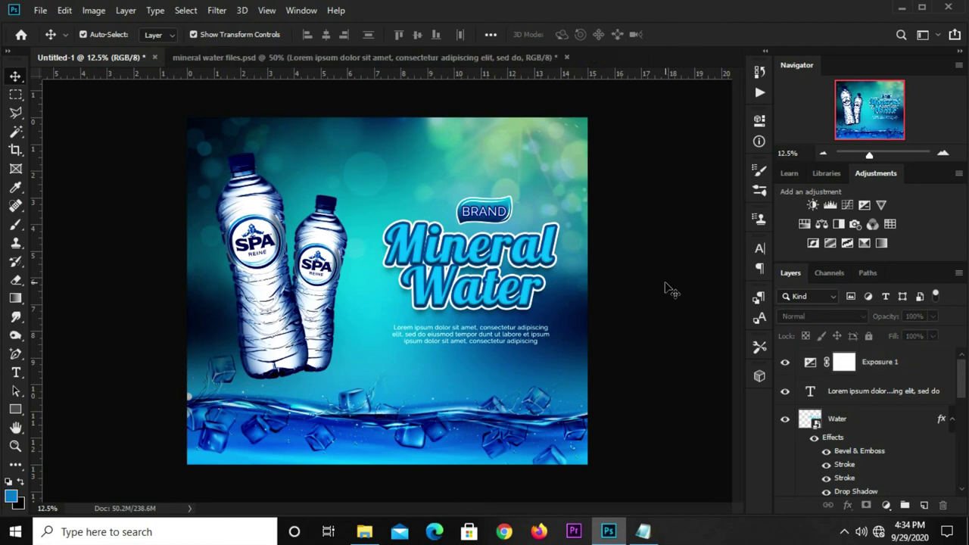
# Step: Nudge the Lorem ipsum paragraph down slightly and lock Layer 3
pyautogui.scroll(1, 669, 289)
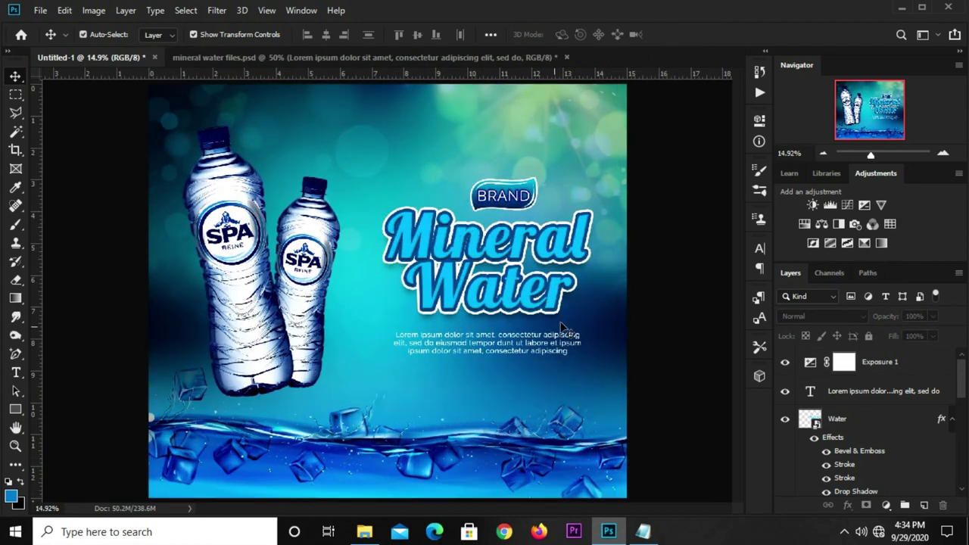
pyautogui.keyDown('ctrl'); pyautogui.click(511, 356); pyautogui.keyUp('ctrl')
pyautogui.moveTo(513, 357); pyautogui.dragTo(512, 359)
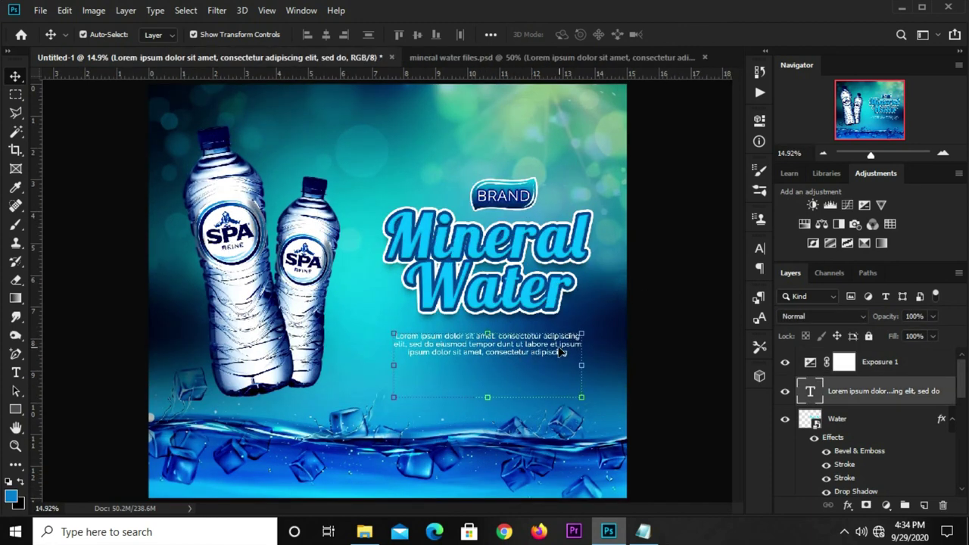
pyautogui.click(645, 324)
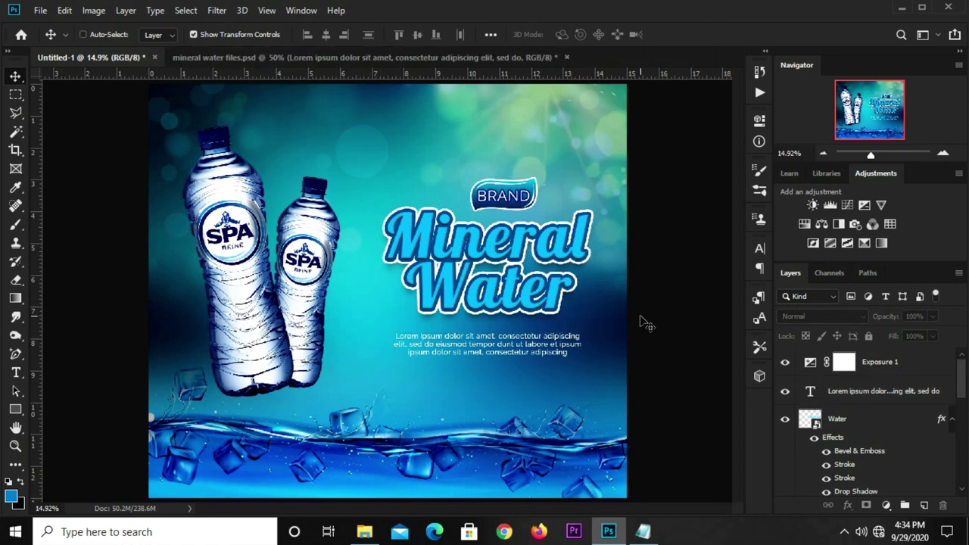
pyautogui.scroll(-1, 645, 324)
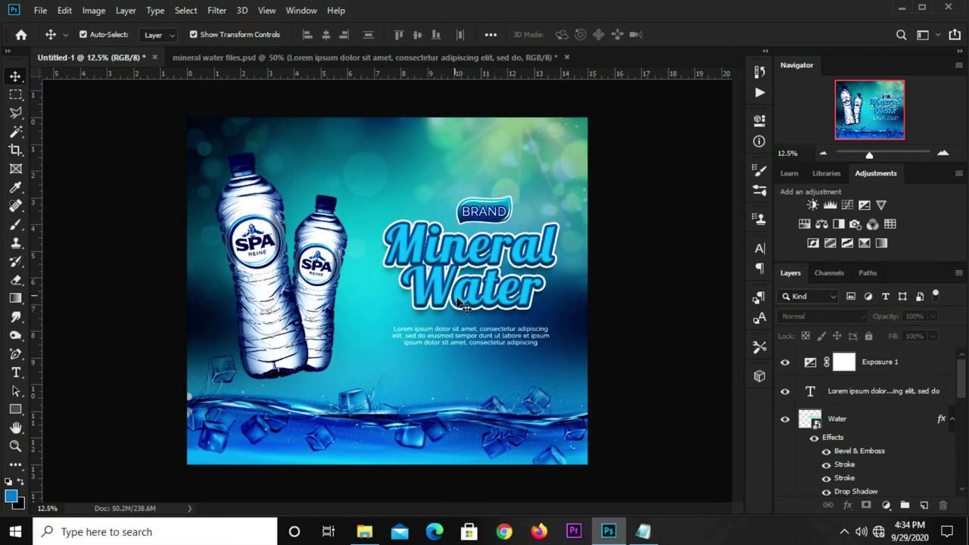
pyautogui.click(446, 290)
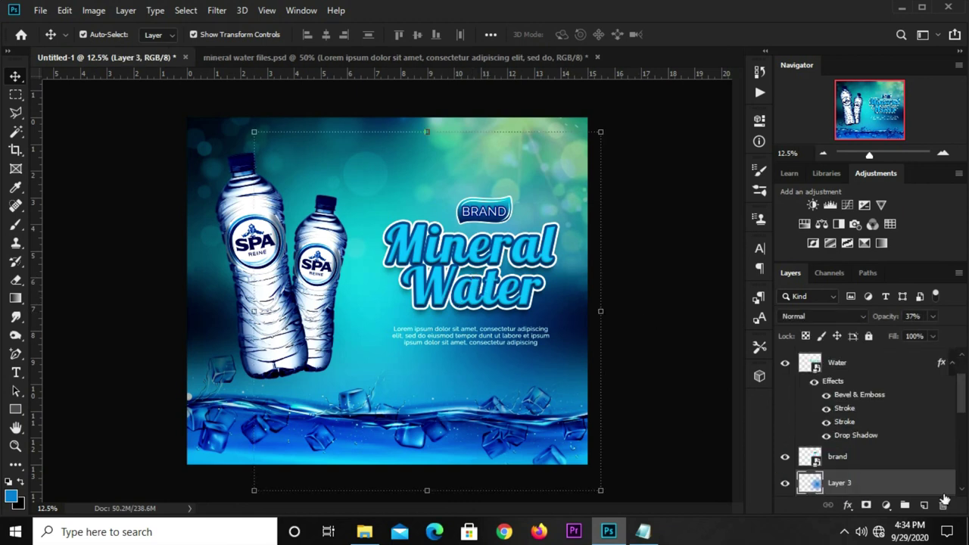
pyautogui.click(870, 336)
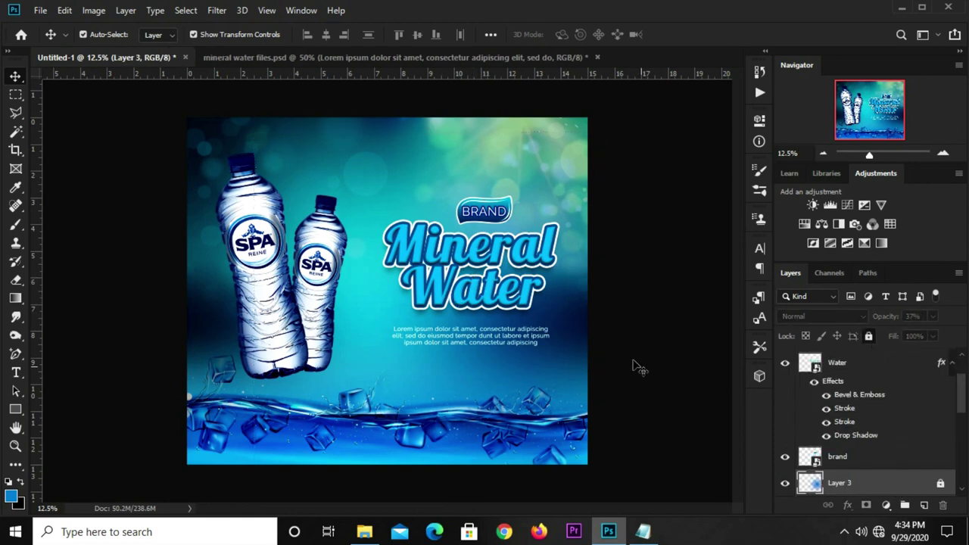
# Step: Shift the BRAND badge slightly down-left against the Mineral Water title
pyautogui.click(548, 290)
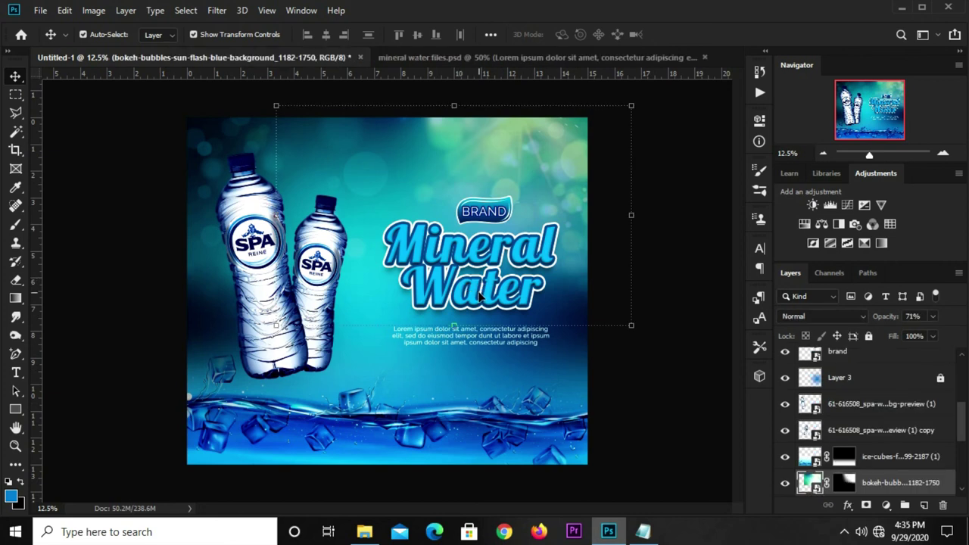
pyautogui.click(467, 301)
pyautogui.rightClick(469, 292)
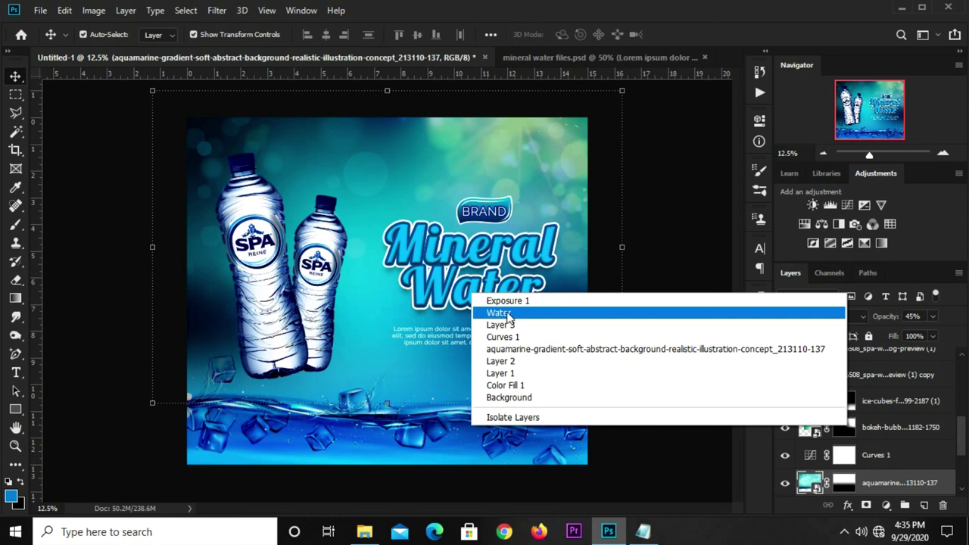
pyautogui.click(507, 315)
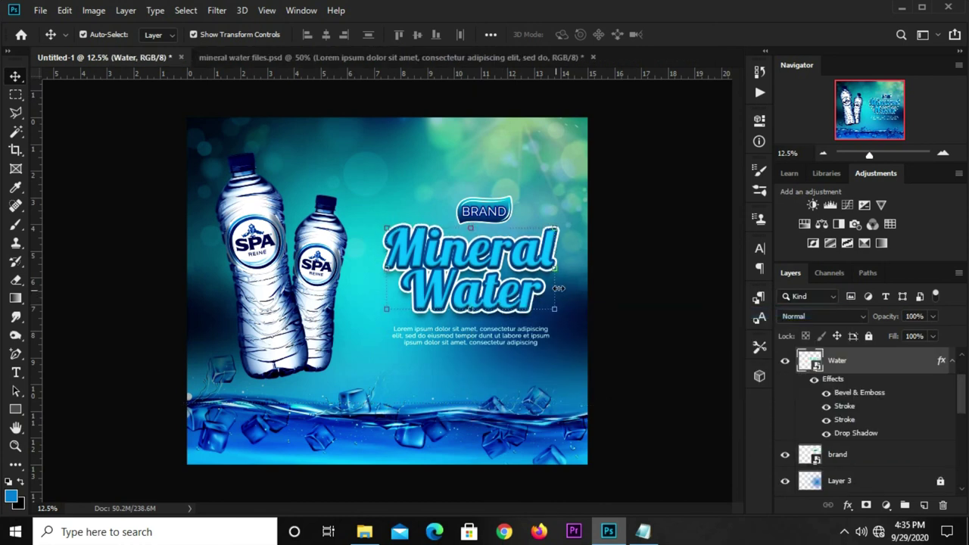
pyautogui.click(623, 282)
pyautogui.moveTo(490, 221); pyautogui.dragTo(488, 227)
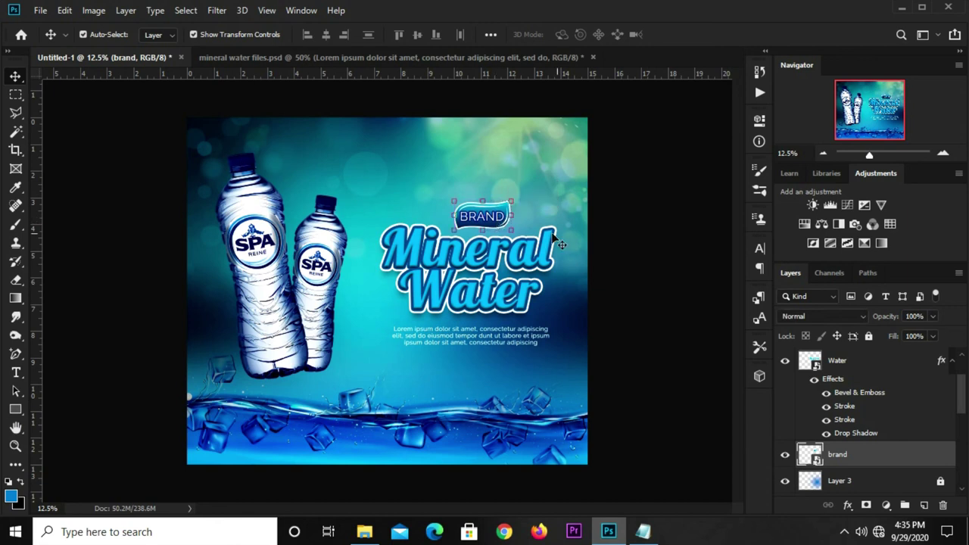
pyautogui.click(613, 254)
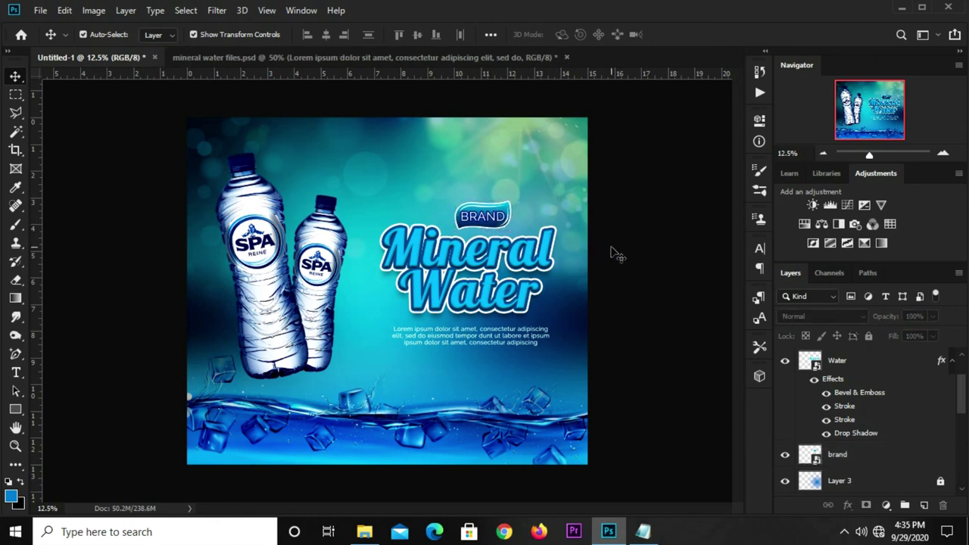